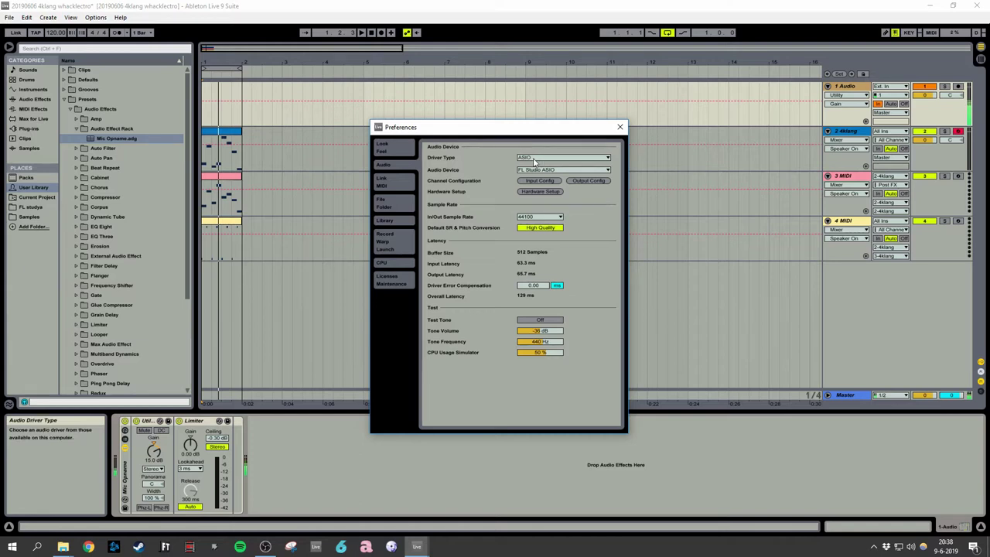
# - Bring up the 4klang plugin window in place of Preferences and play the looped first bar
pyautogui.click(620, 127)
pyautogui.moveTo(435, 546)
pyautogui.click(472, 502)
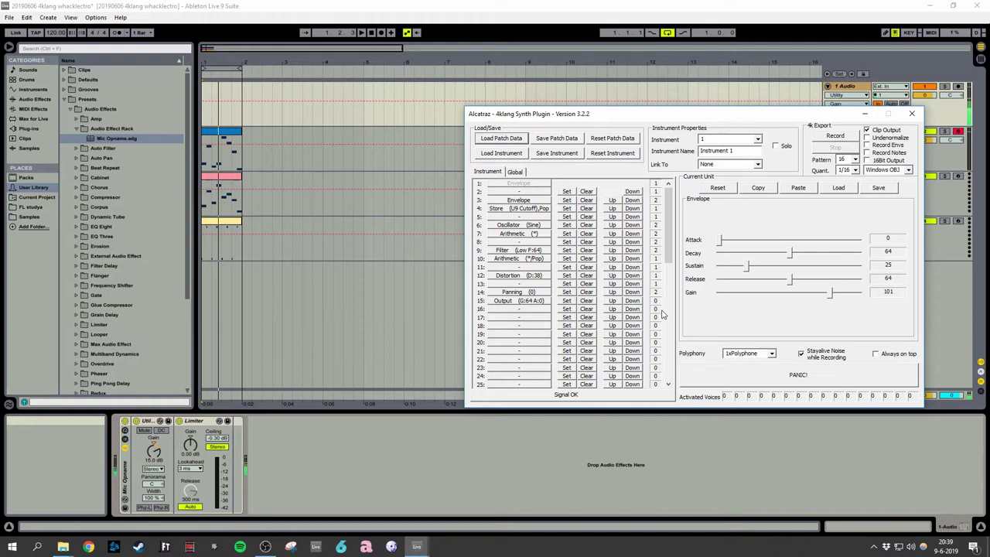
pyautogui.click(223, 67)
pyautogui.press('space')
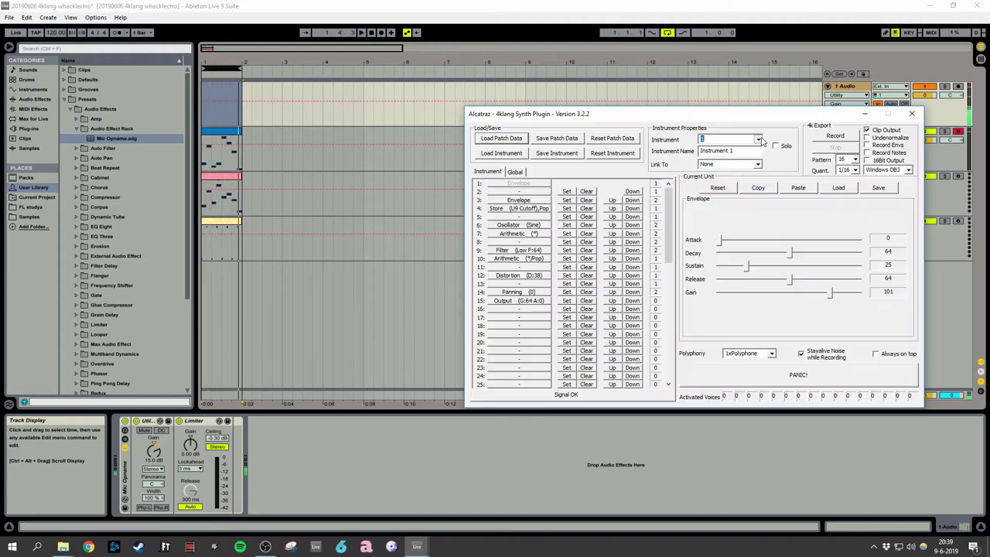
# - Solo instrument 3 in the 4klang plugin and keep the plugin window always on top
pyautogui.click(758, 139)
pyautogui.click(732, 163)
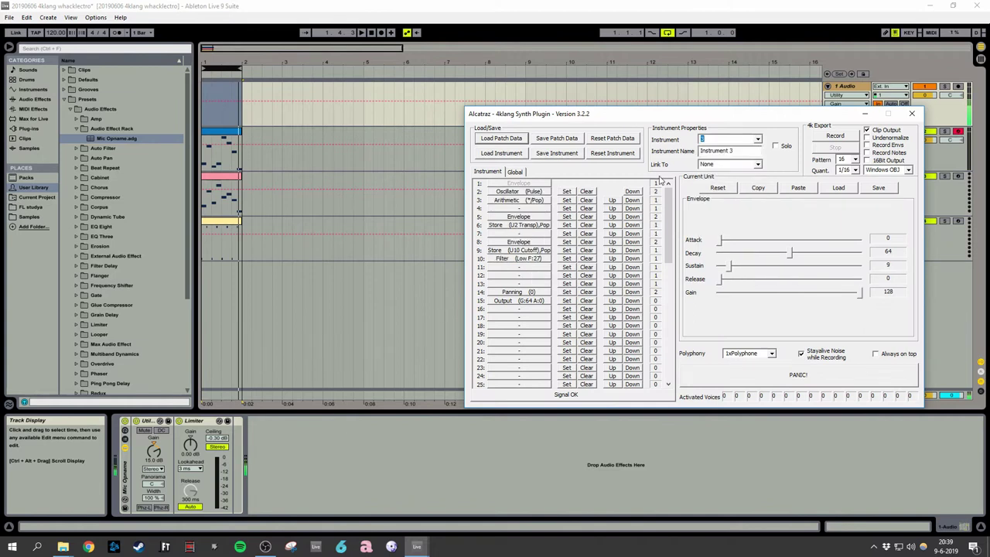
pyautogui.click(776, 146)
pyautogui.click(549, 7)
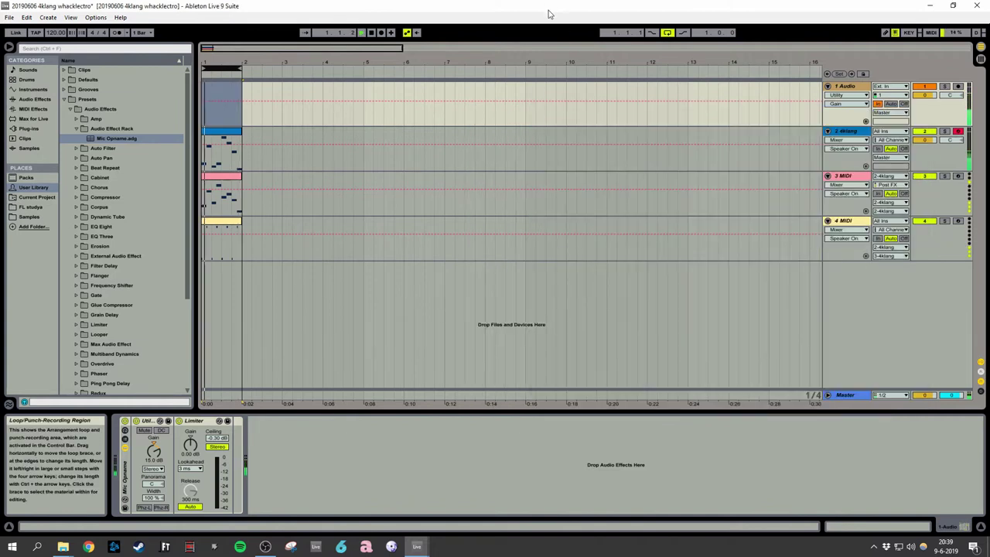
pyautogui.moveTo(417, 547)
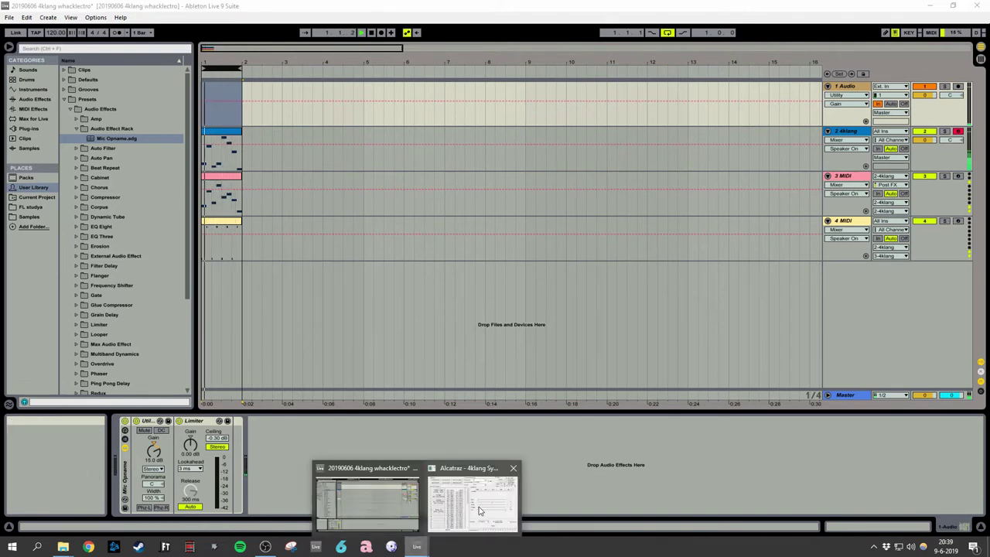
pyautogui.click(469, 502)
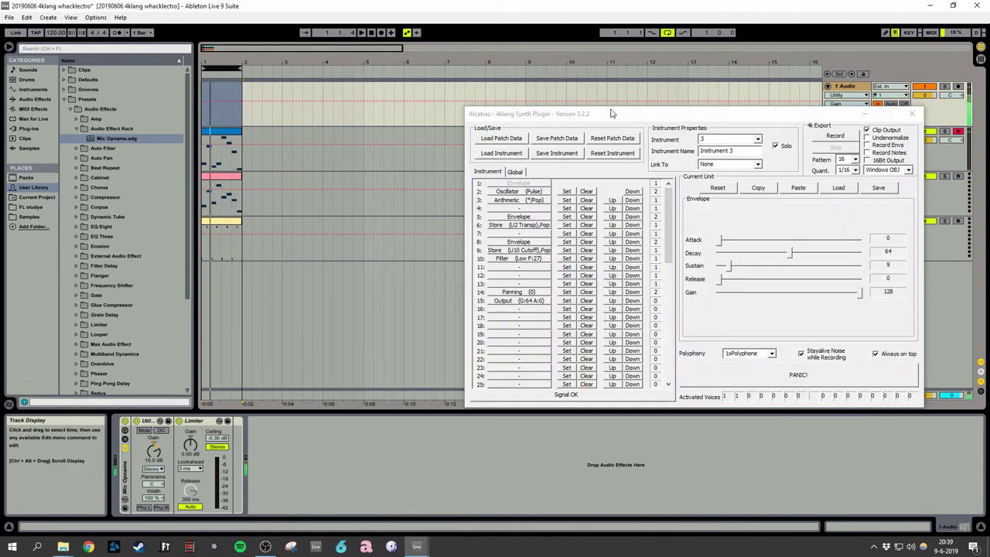
# - Examine instrument 3's modulation envelopes and the Store units feeding the oscillator's transpose and the filter's cutoff
pyautogui.click(535, 226)
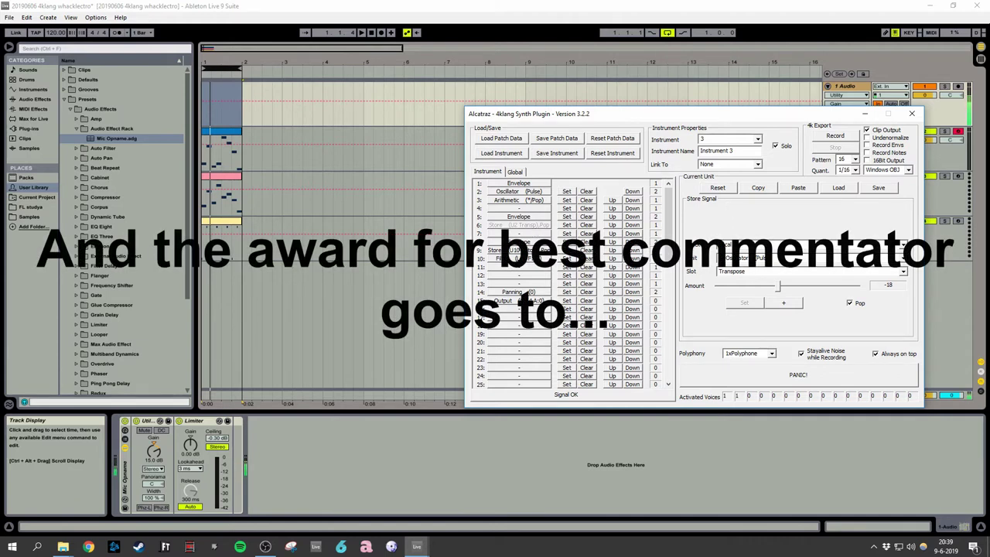
pyautogui.click(519, 241)
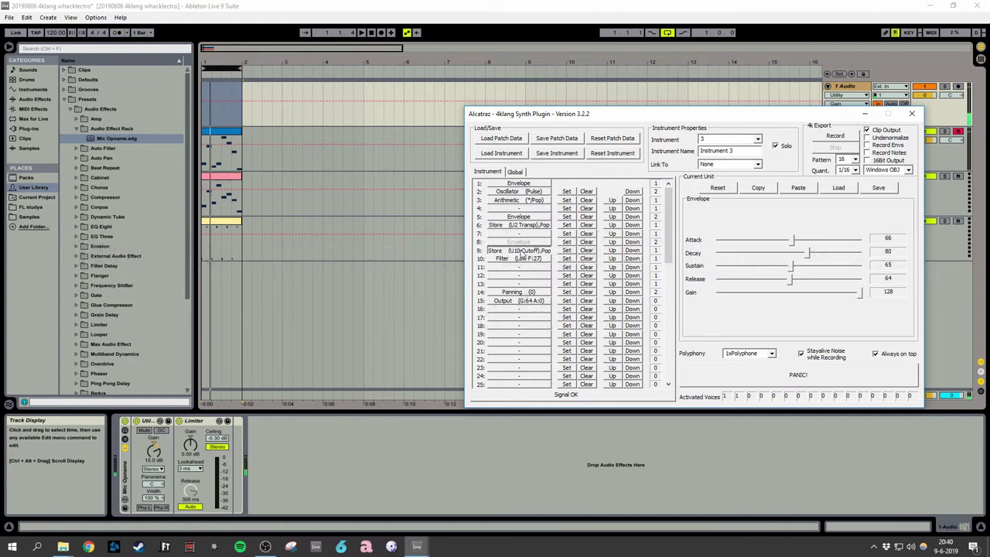
pyautogui.click(522, 252)
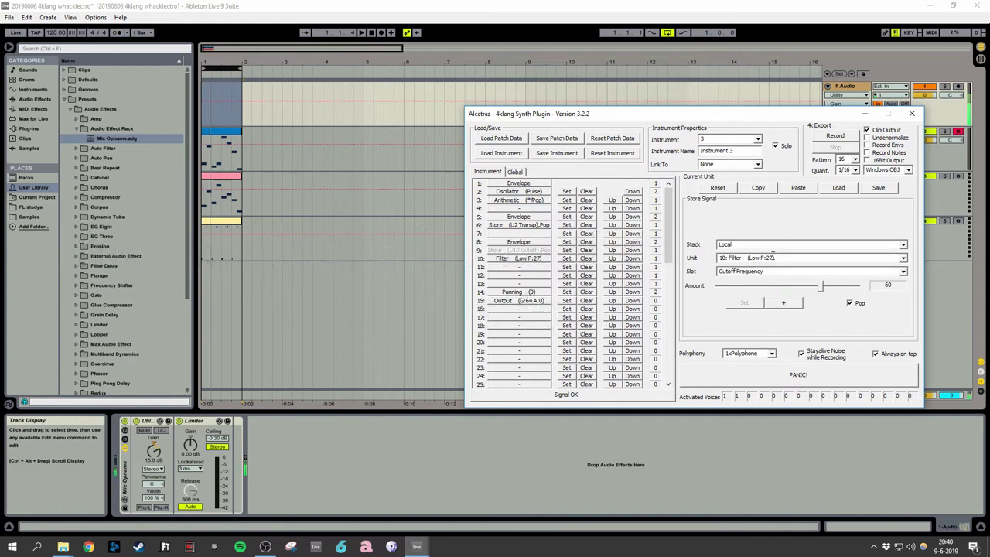
pyautogui.click(542, 219)
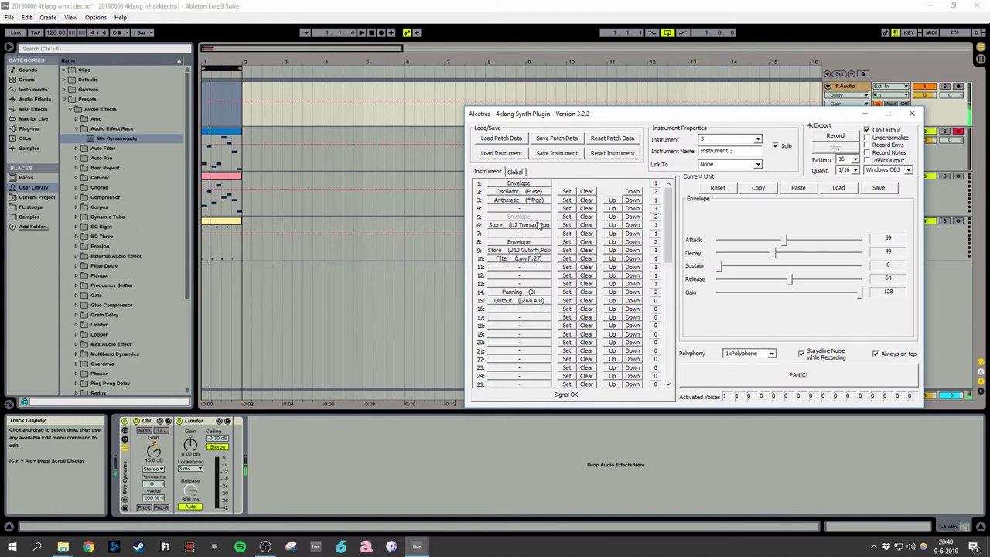
pyautogui.click(541, 225)
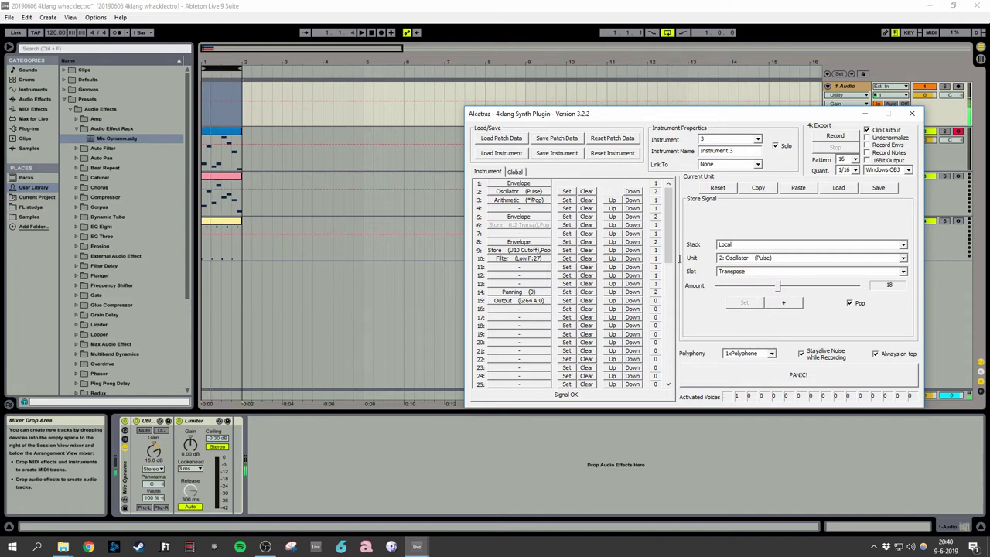
# - While the loop plays, set the unit 5 envelope to attack 67, decay 93 and sustain 3
pyautogui.click(529, 218)
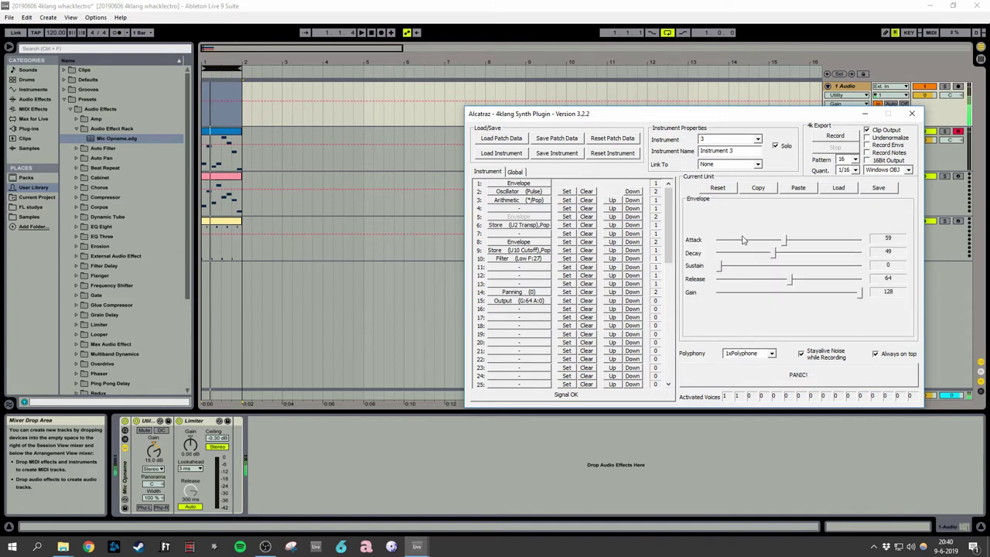
pyautogui.click(490, 5)
pyautogui.press('space')
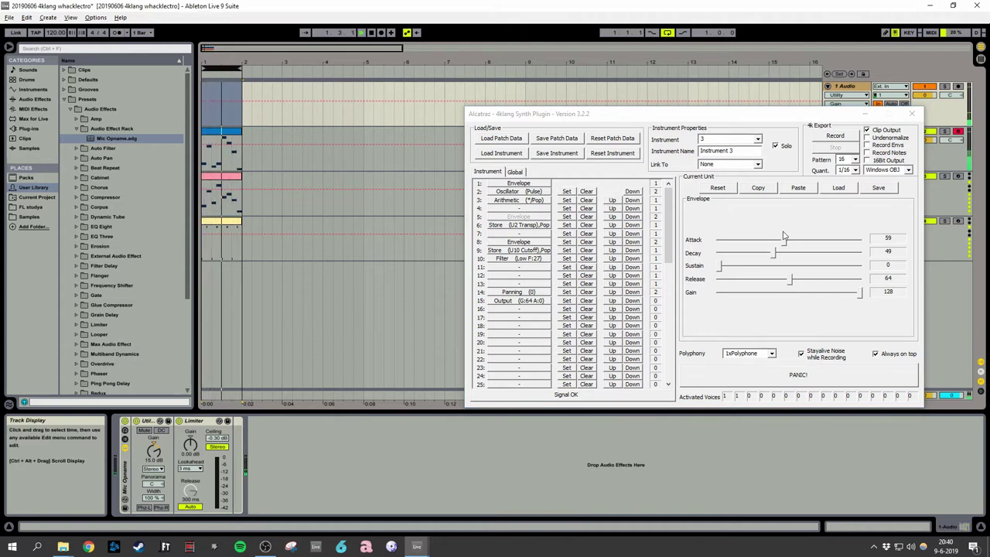
pyautogui.moveTo(783, 239); pyautogui.dragTo(825, 253)
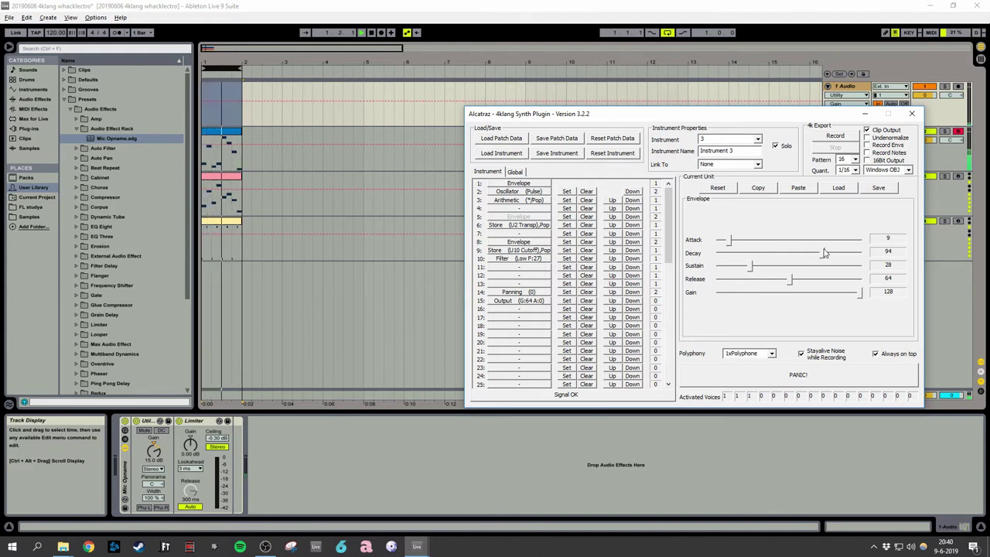
pyautogui.moveTo(750, 267); pyautogui.dragTo(723, 267)
pyautogui.moveTo(729, 242); pyautogui.dragTo(789, 240)
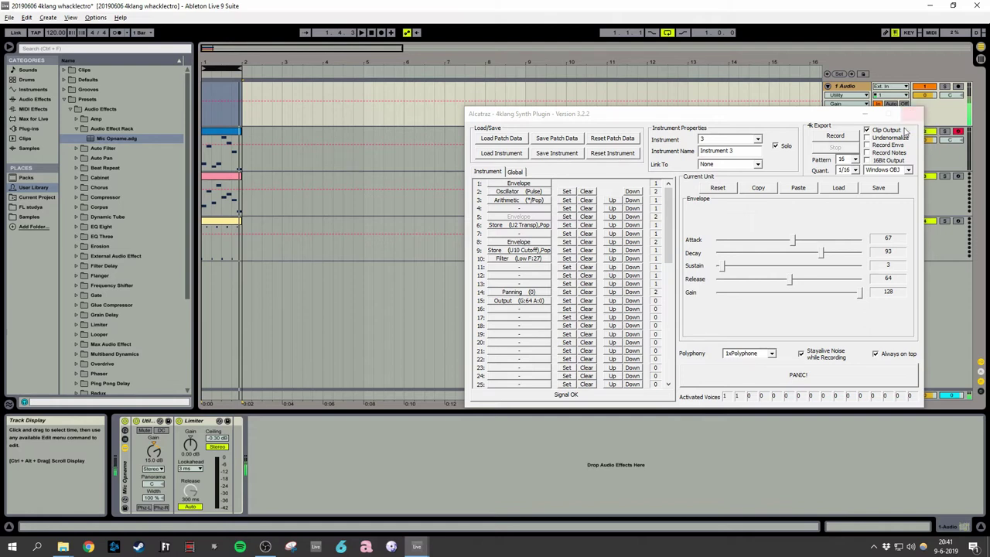
# - Inspect the Pulse oscillator settings in unit 2 and close the plugin window
pyautogui.click(518, 192)
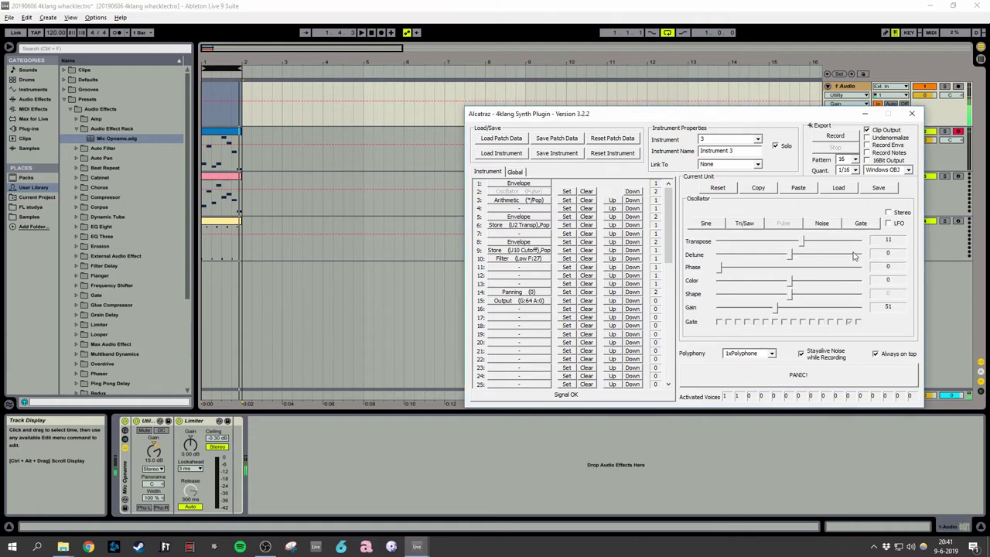
pyautogui.click(913, 115)
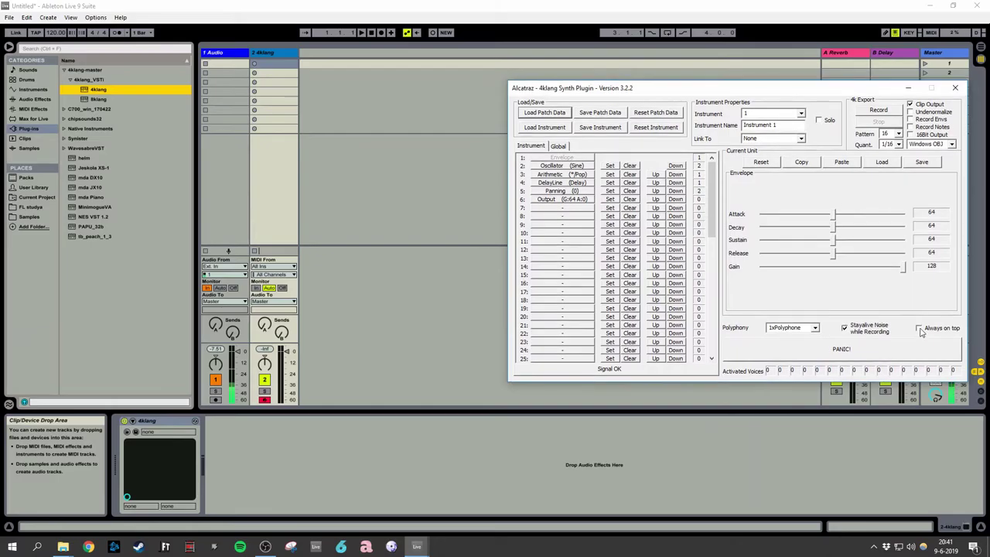
# - In Arrangement View, insert a one-bar MIDI clip at the start of the 4klang track and open it for note editing
pyautogui.press('Tab')
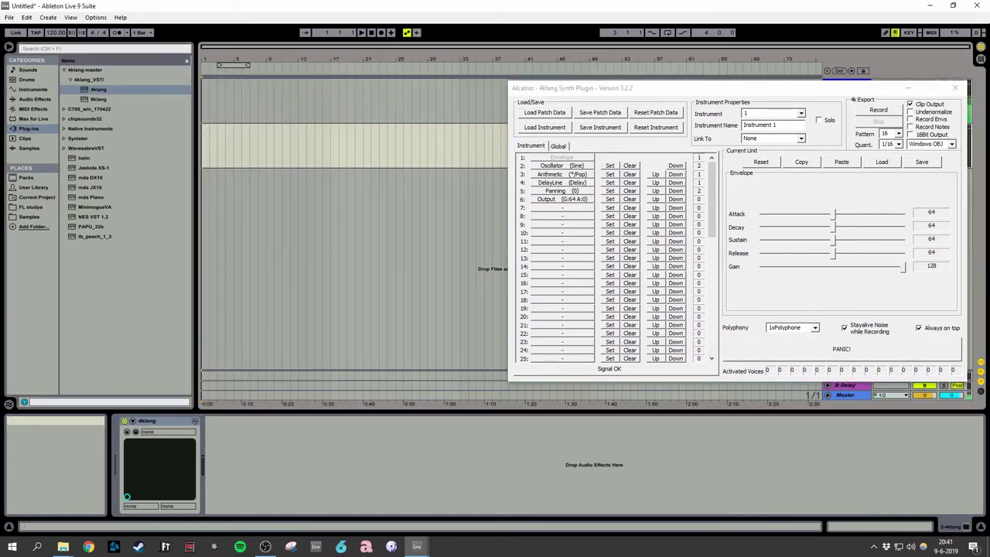
pyautogui.doubleClick(208, 137)
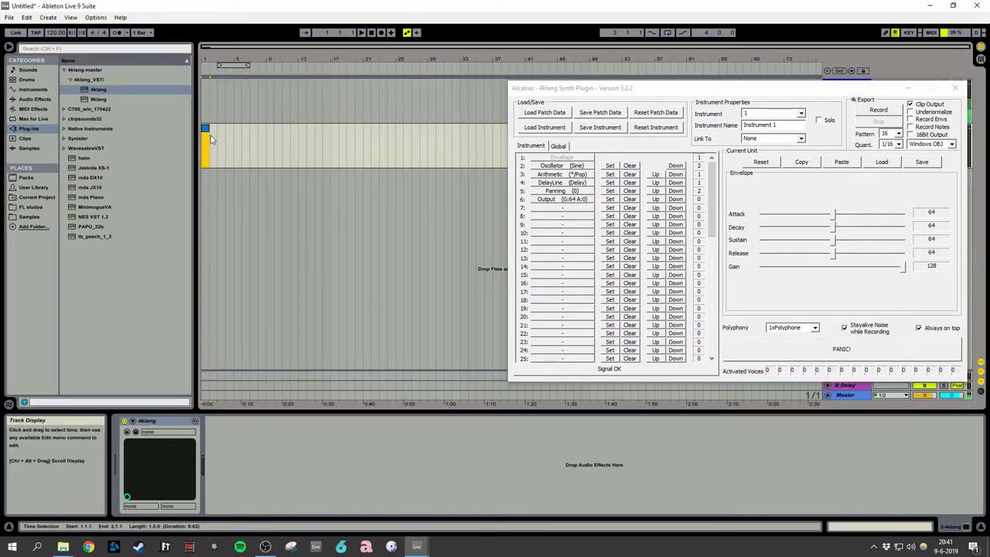
pyautogui.doubleClick(206, 130)
pyautogui.click(267, 428)
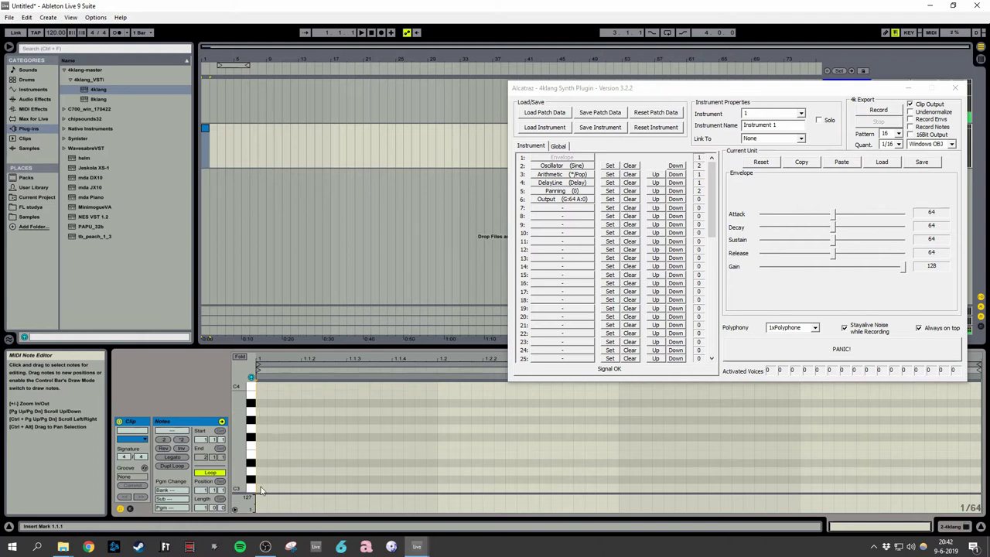
# - Fill the clip with four C3 eighth notes, one on each beat of the bar
pyautogui.moveTo(260, 490); pyautogui.dragTo(346, 490)
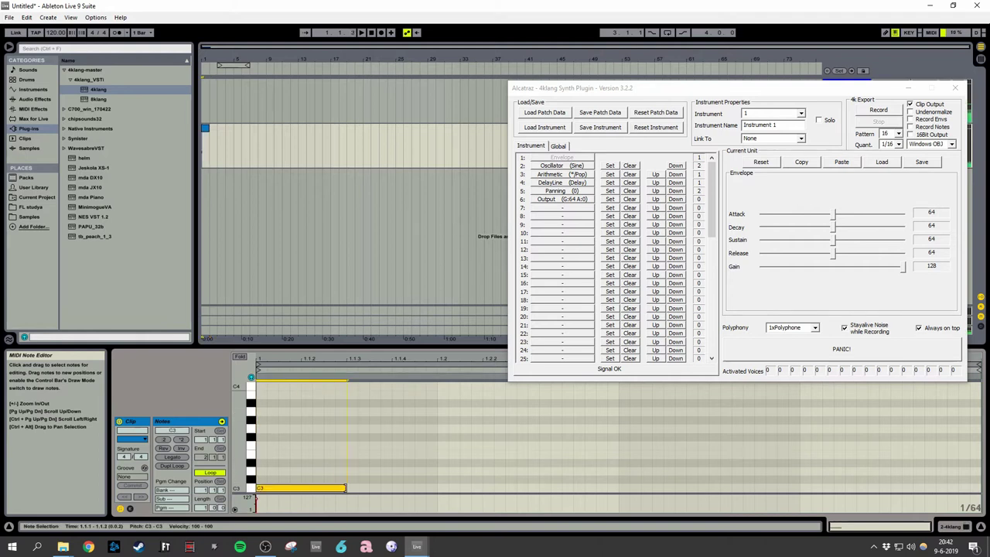
pyautogui.moveTo(437, 480); pyautogui.dragTo(258, 490)
pyautogui.hotkey('ctrl', 'd')
pyautogui.moveTo(617, 443); pyautogui.dragTo(263, 489)
pyautogui.hotkey('ctrl', 'd')
# - Loop the arrangement over the one-bar clip and play it
pyautogui.click(206, 129)
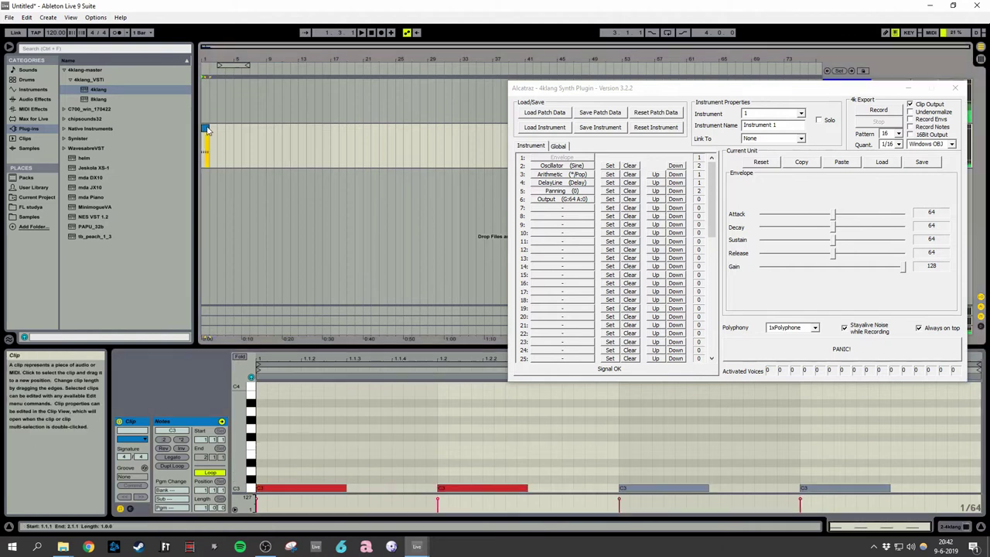
pyautogui.hotkey('ctrl', 'l')
pyautogui.press('space')
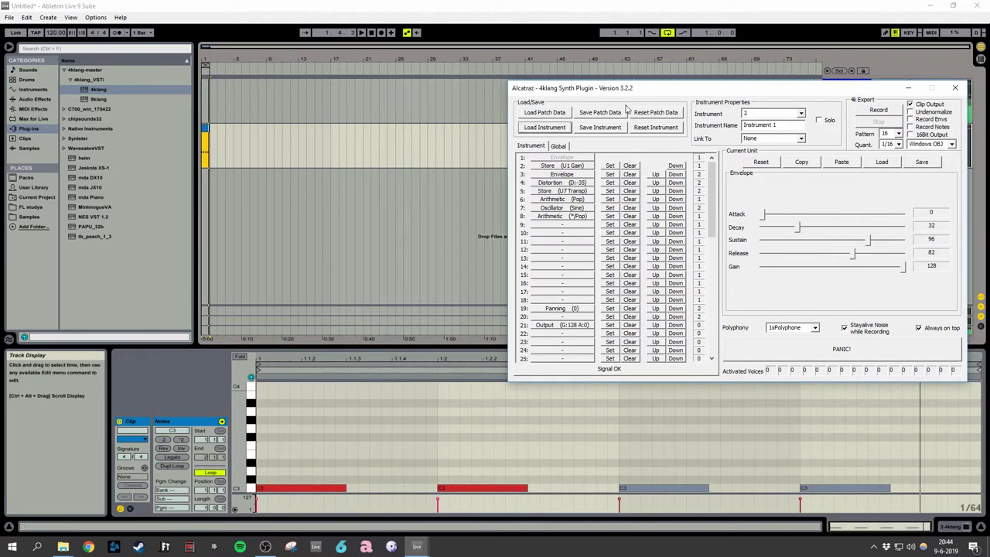
# - Browse for an instrument file to load into 4klang instrument 2
pyautogui.click(554, 129)
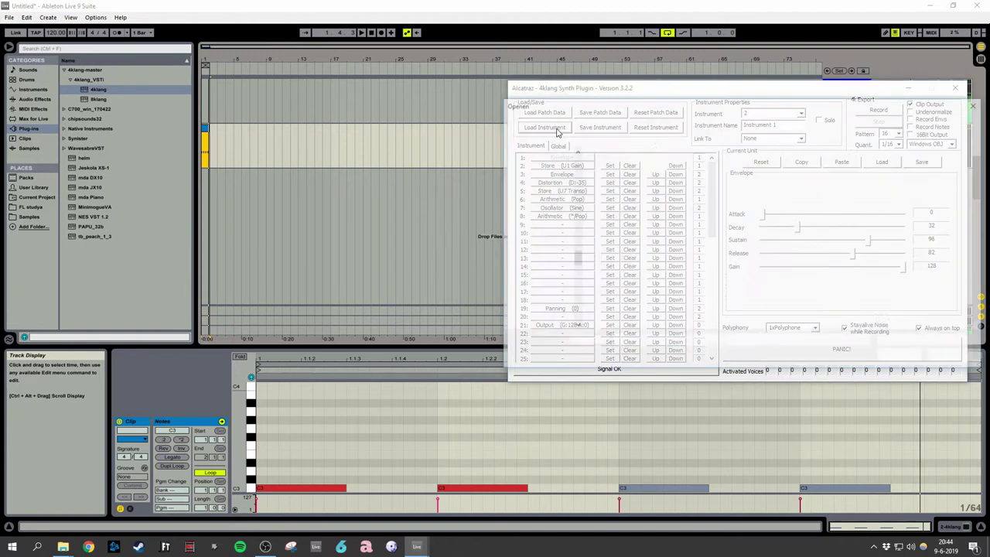
pyautogui.doubleClick(645, 319)
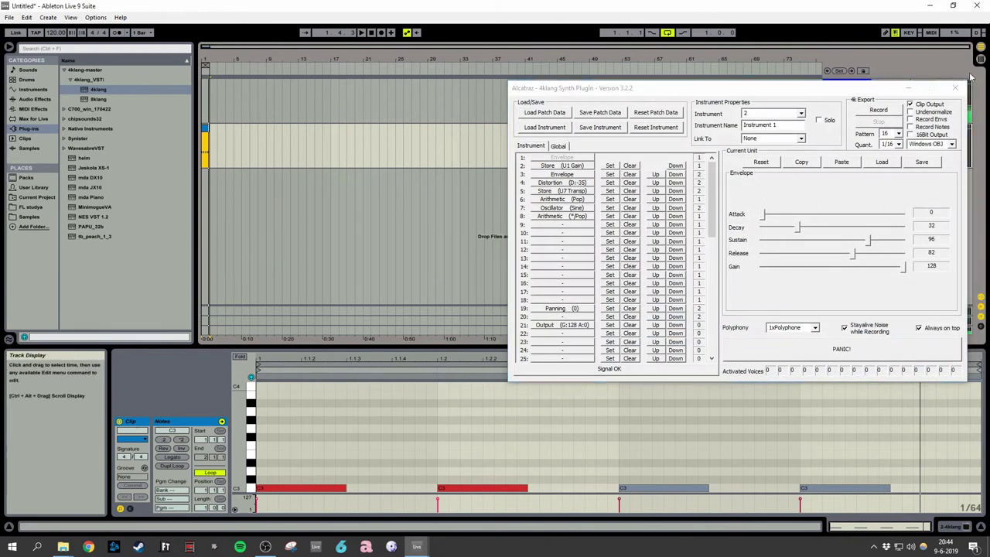
# - Move the plugin window clear of the track controls and insert a new MIDI track below the 4klang track
pyautogui.moveTo(747, 87); pyautogui.dragTo(717, 252)
pyautogui.click(719, 197)
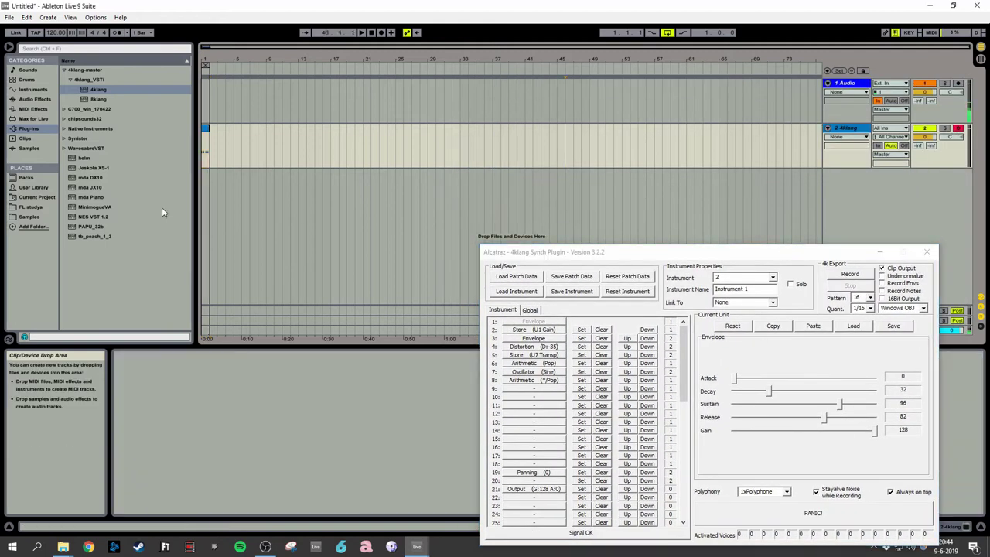
pyautogui.click(205, 162)
pyautogui.hotkey('ctrl', 'shift', 't')
pyautogui.hotkey('ctrl', 'shift', 'm')
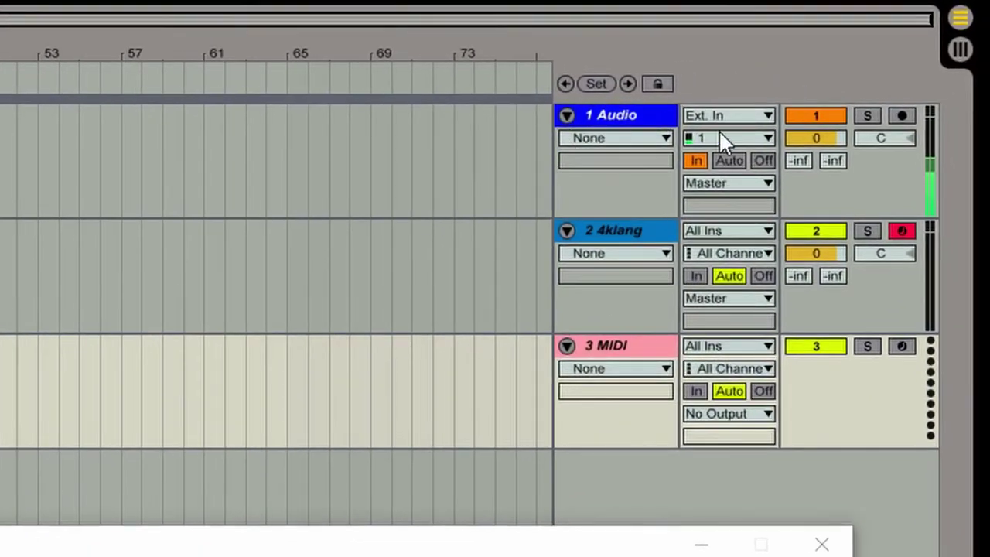
# - Route the new MIDI track's output to the 2-4klang track with 2-4klang as its input channel
pyautogui.click(749, 413)
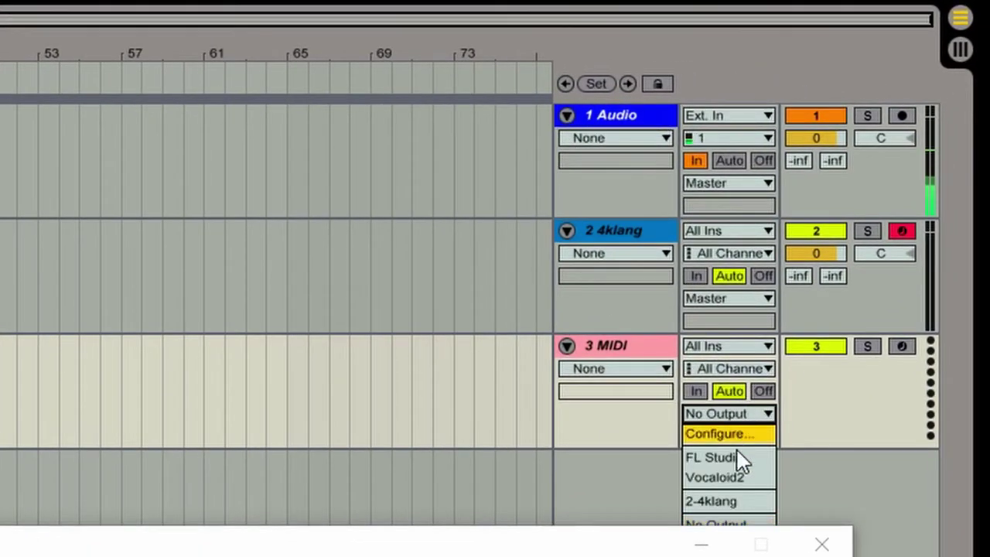
pyautogui.click(731, 501)
pyautogui.click(731, 437)
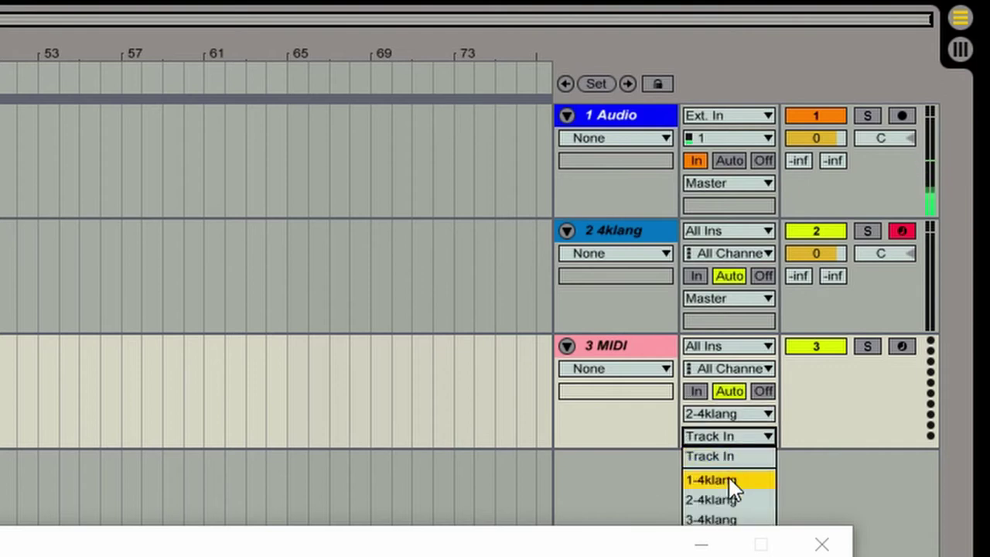
pyautogui.click(728, 500)
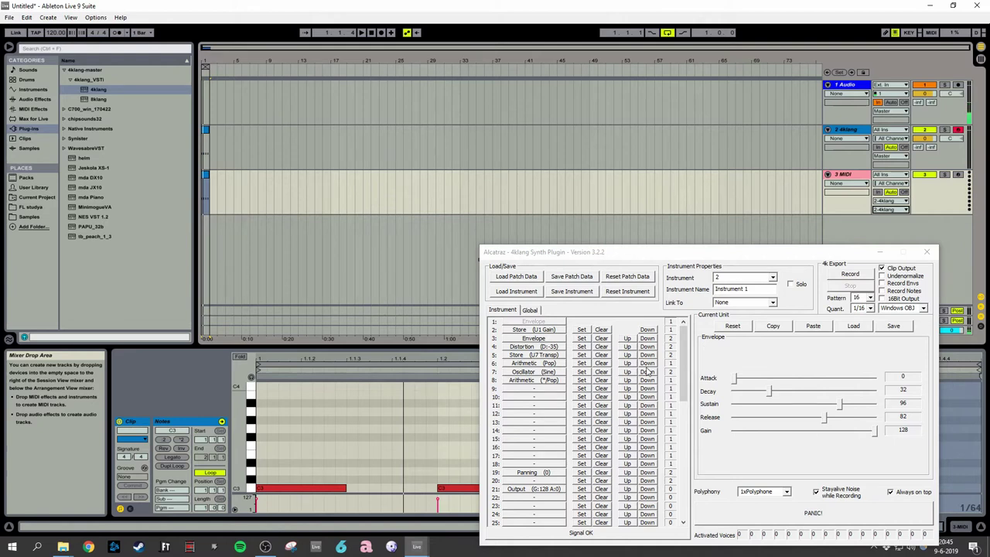
# - Solo instrument 2 and set its output gain to 39 while playing the loop
pyautogui.click(790, 283)
pyautogui.press('space')
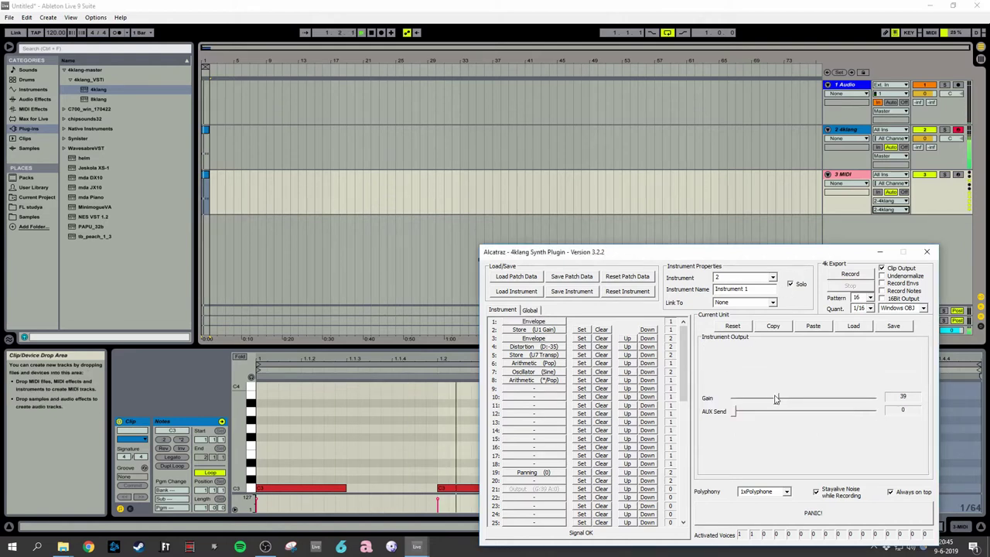
pyautogui.click(728, 8)
pyautogui.press('space')
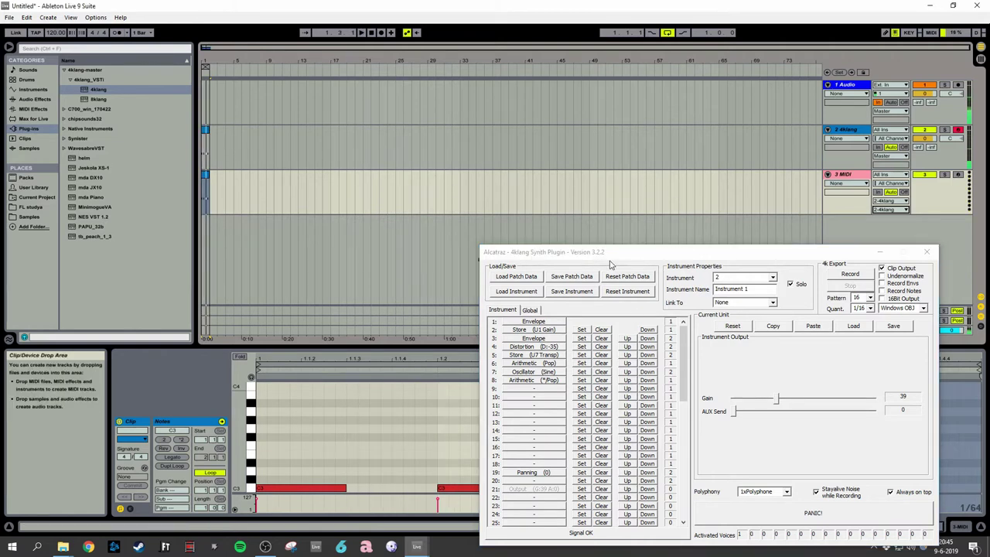
# - Examine instrument 2's unit 1 envelope and the Store unit that sends it to the envelope's gain
pyautogui.click(545, 325)
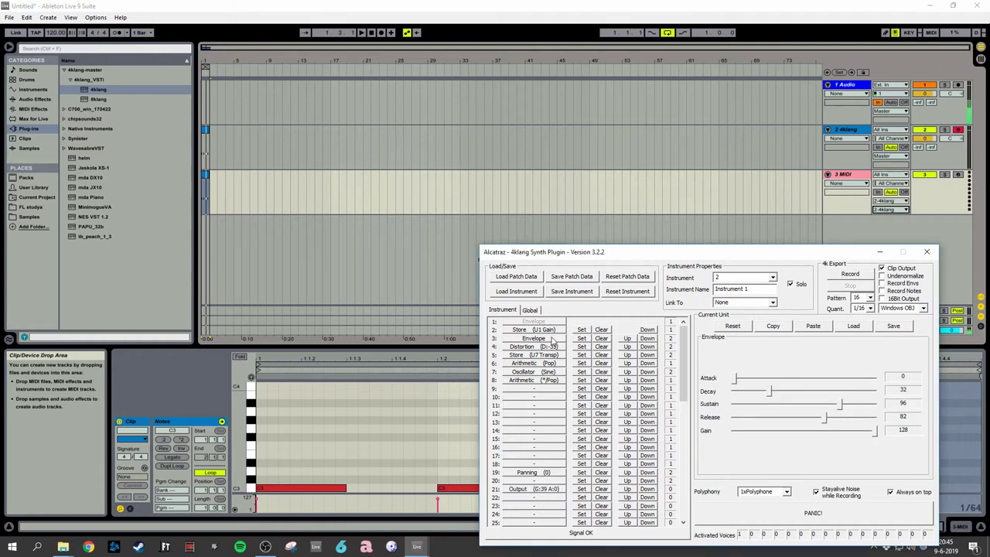
pyautogui.click(549, 331)
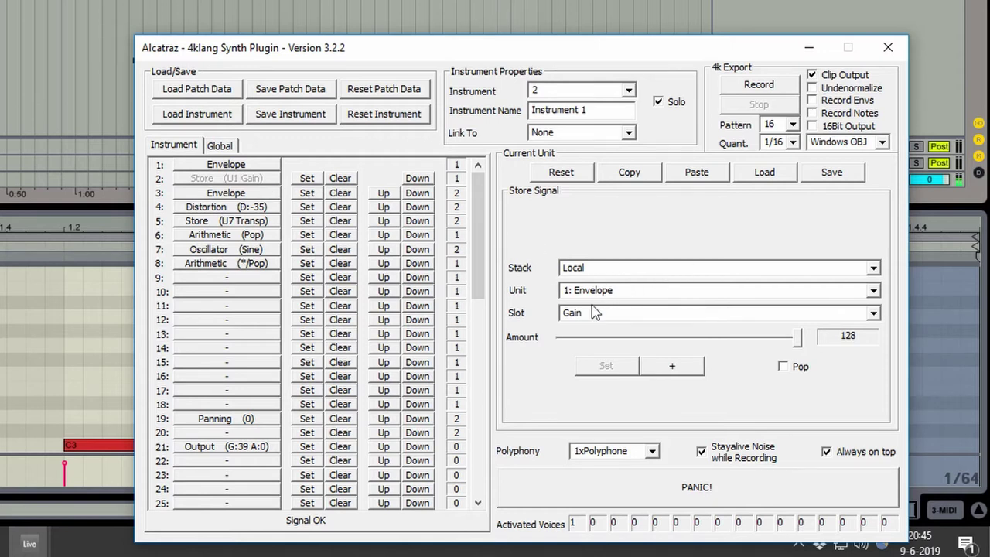
pyautogui.click(227, 166)
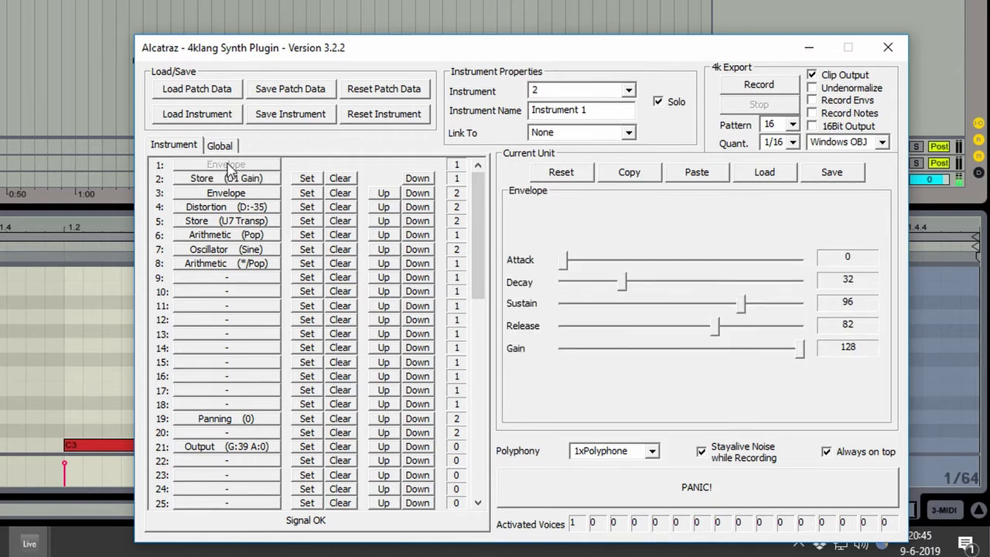
# - Examine instrument 2's unit 3 envelope, the Distortion unit below it and the unit 7 sine oscillator
pyautogui.click(230, 193)
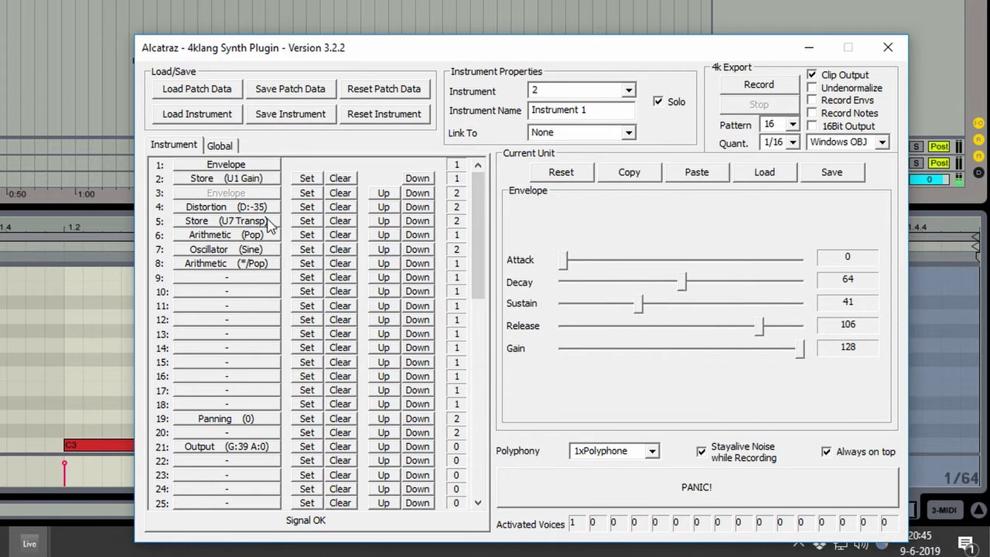
pyautogui.click(261, 209)
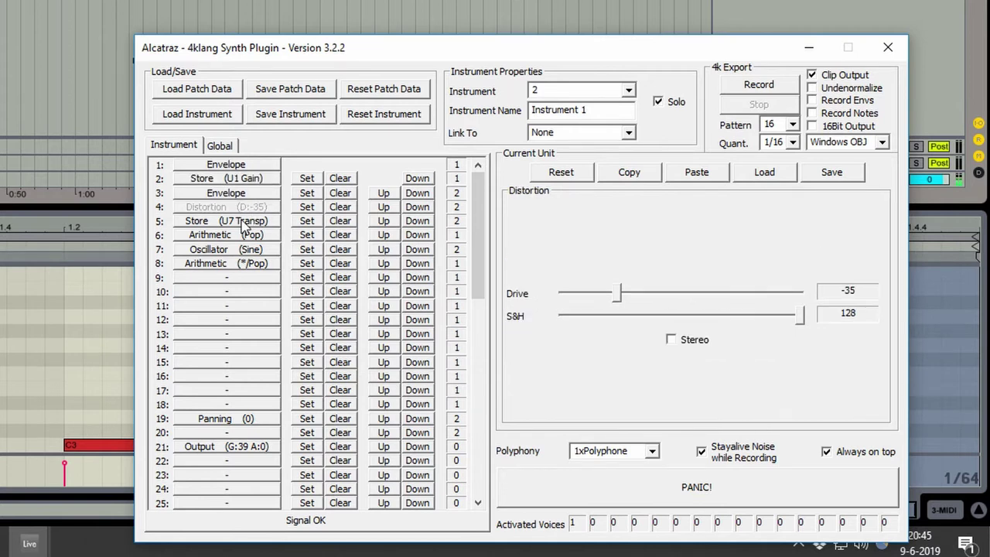
pyautogui.click(252, 194)
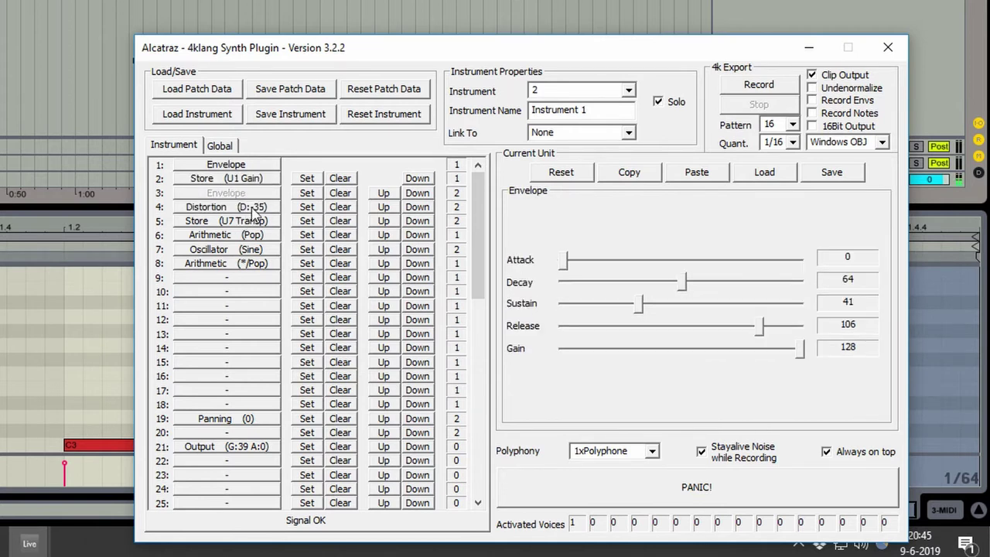
pyautogui.click(255, 217)
pyautogui.click(254, 197)
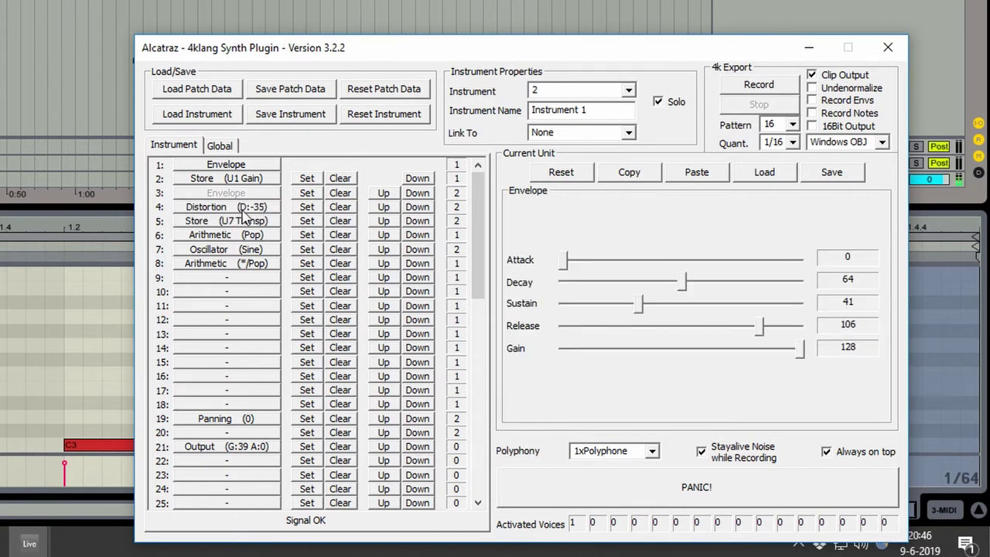
pyautogui.click(245, 249)
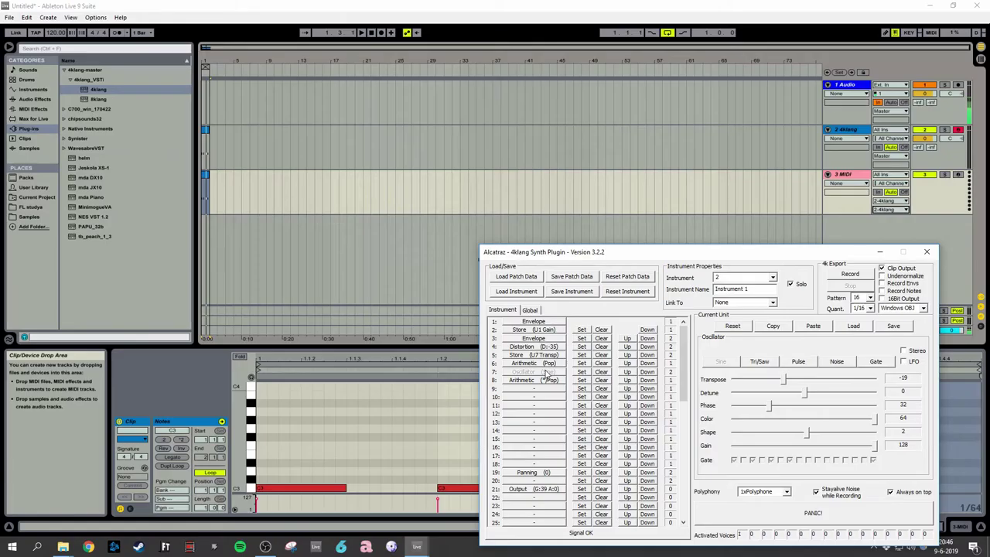
# - Set the unit 3 envelope's attack to 38 and its sustain to 7
pyautogui.click(548, 339)
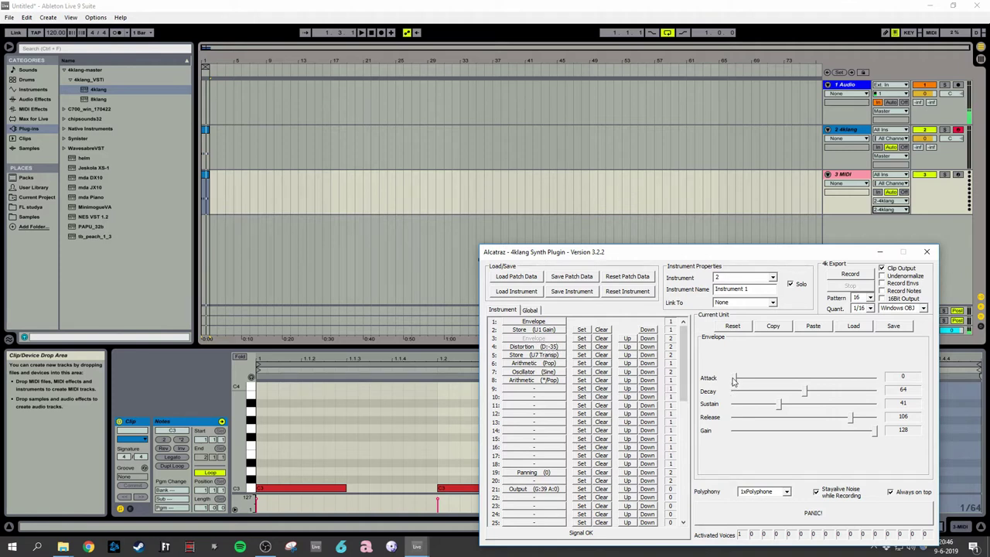
pyautogui.moveTo(736, 377); pyautogui.dragTo(797, 378)
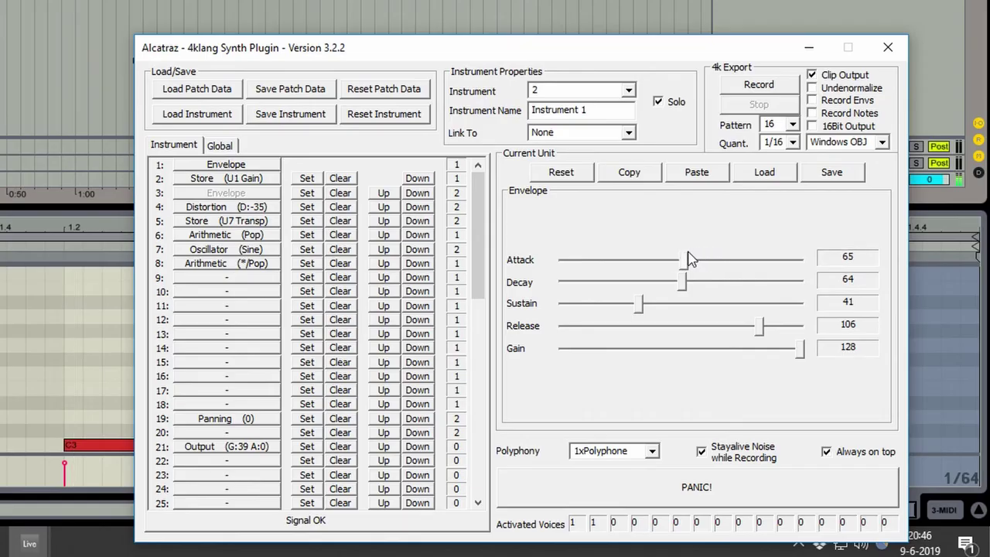
pyautogui.moveTo(670, 259); pyautogui.dragTo(634, 260)
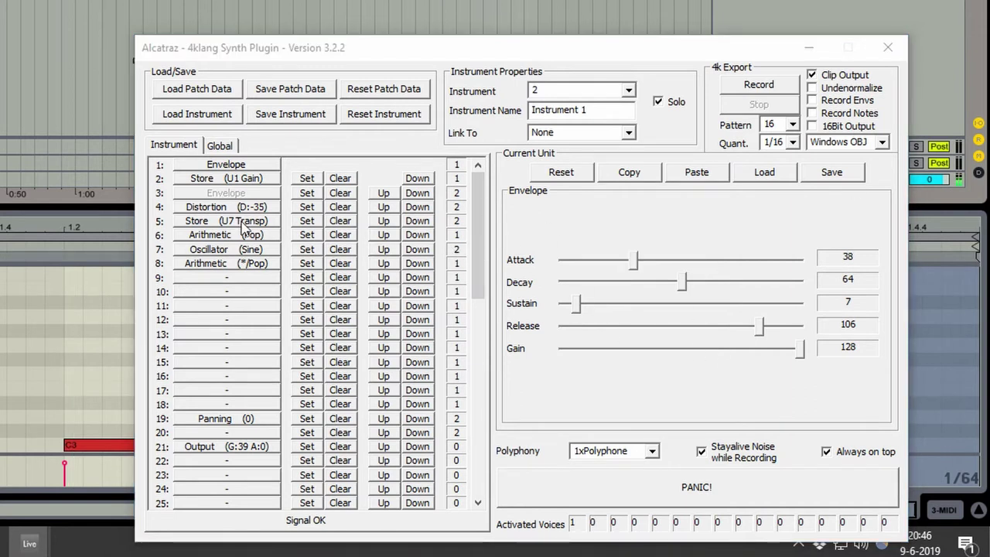
# - Try moving the Distortion unit below the transpose Store and Arithmetic (Pop) units, and restore the original order
pyautogui.click(242, 220)
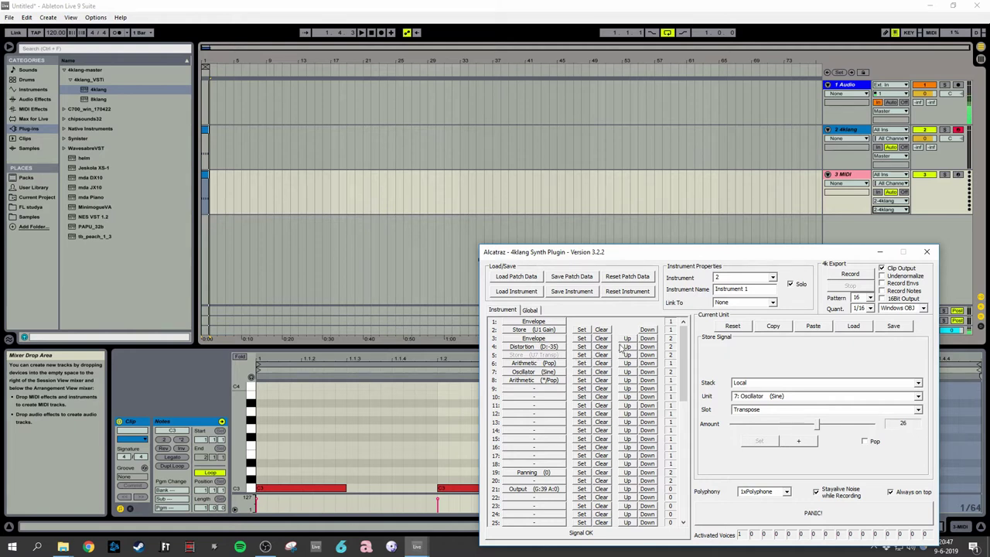
pyautogui.click(647, 346)
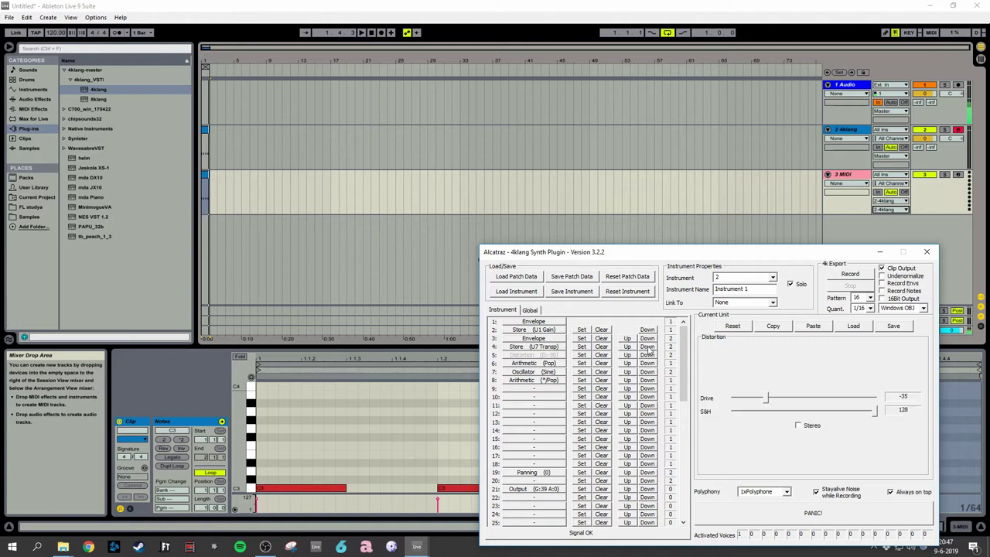
pyautogui.click(649, 356)
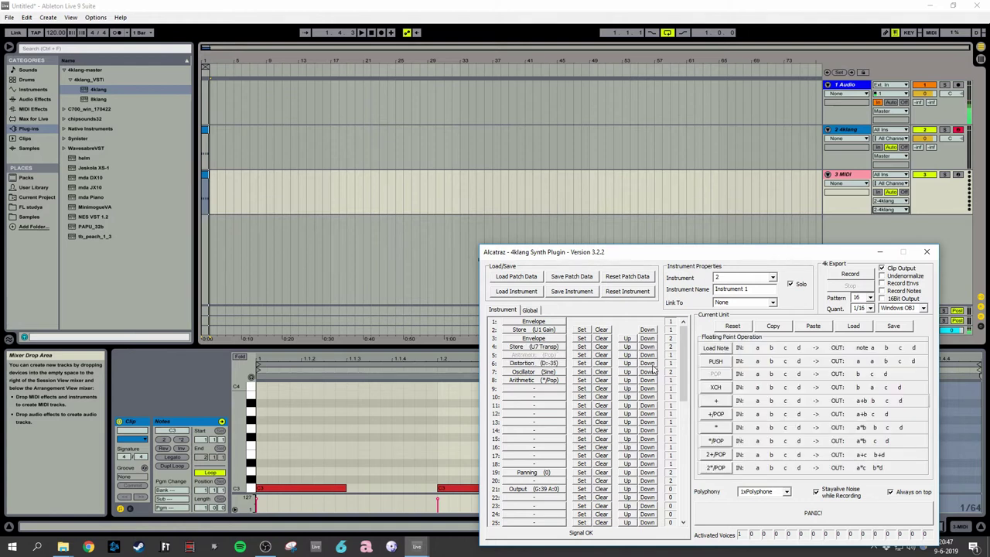
pyautogui.click(627, 366)
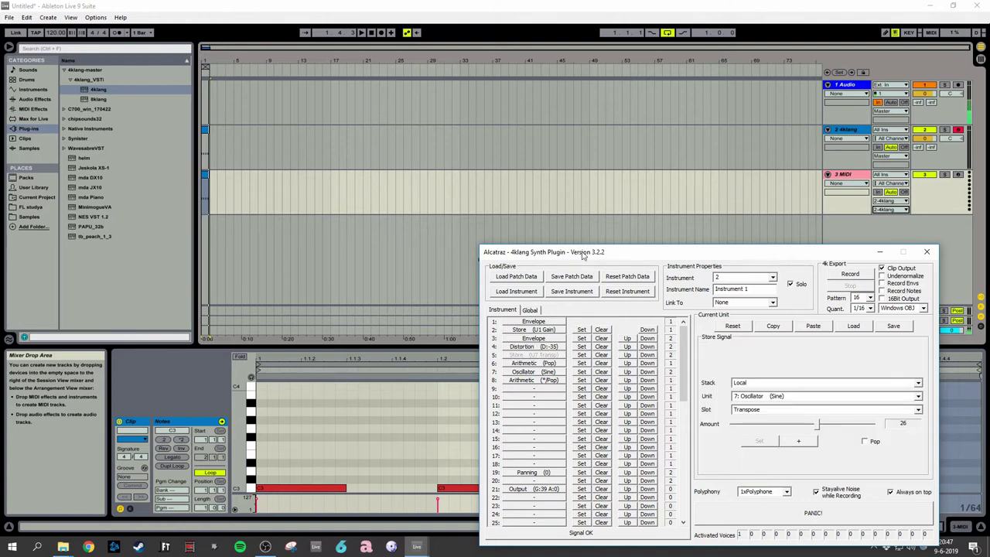
# - Move the Distortion unit down to slot 8, clear it, and open the transpose Store unit
pyautogui.click(647, 346)
pyautogui.click(648, 354)
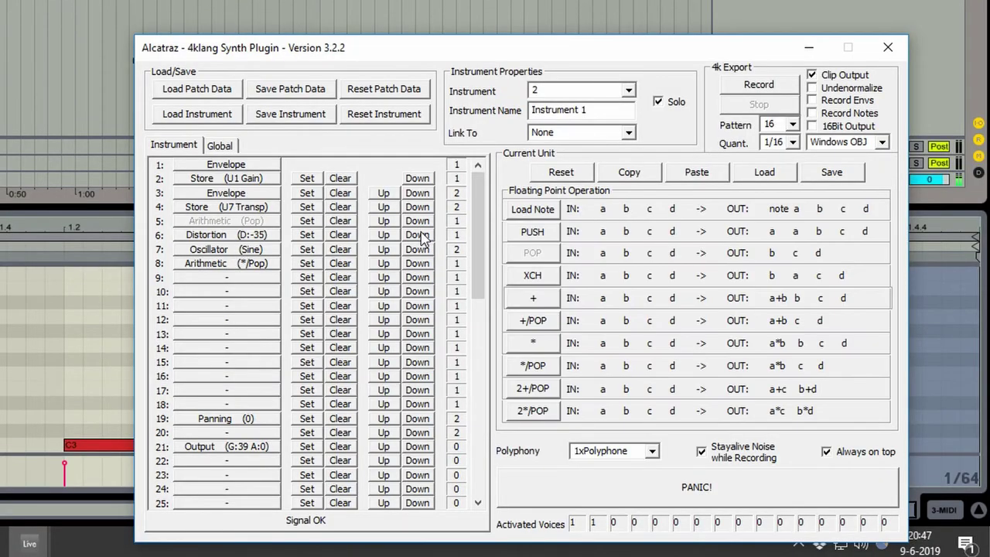
pyautogui.click(418, 235)
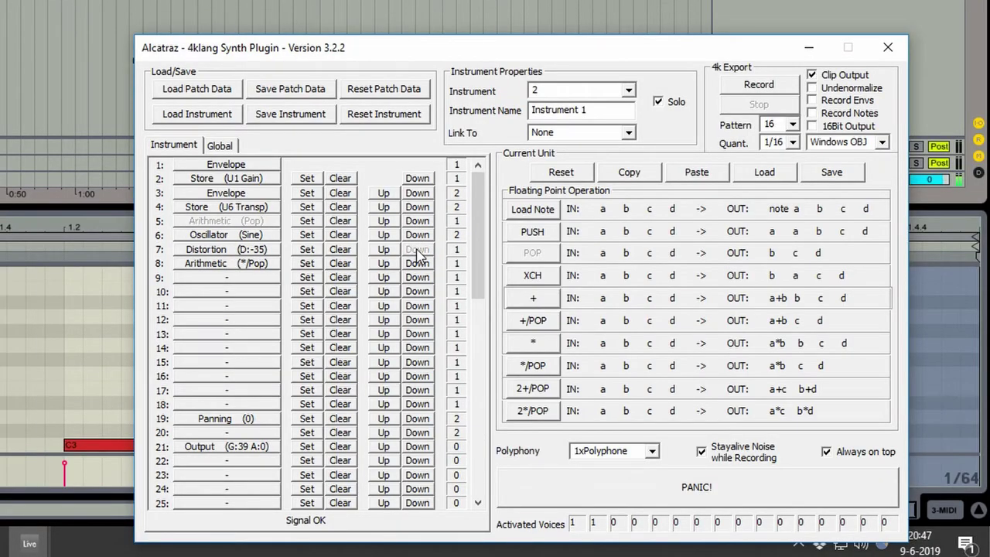
pyautogui.click(417, 250)
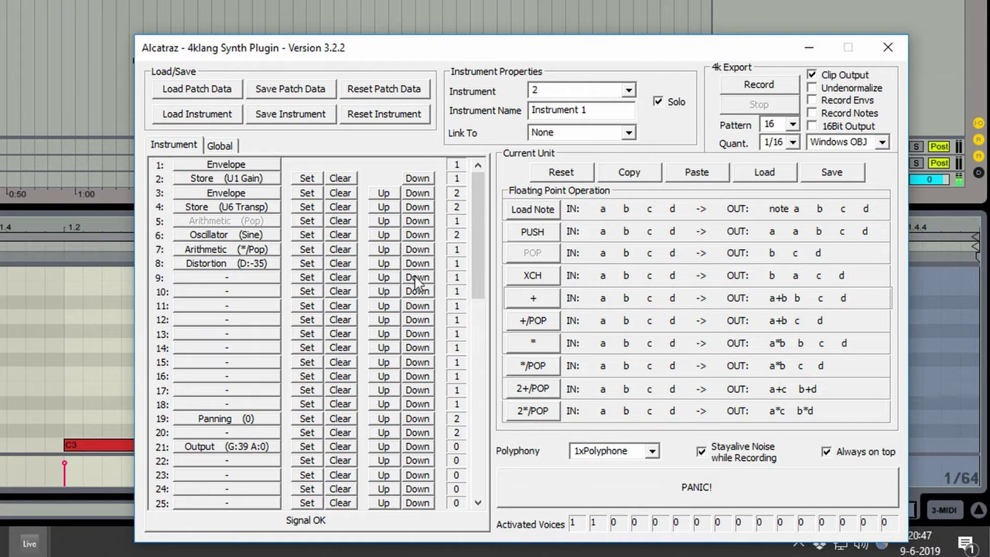
pyautogui.click(340, 264)
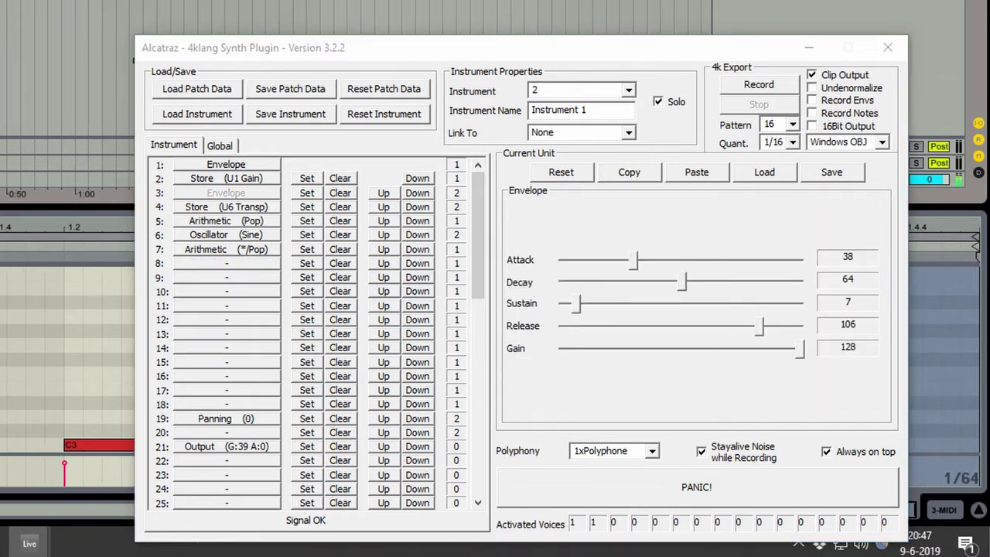
pyautogui.click(271, 208)
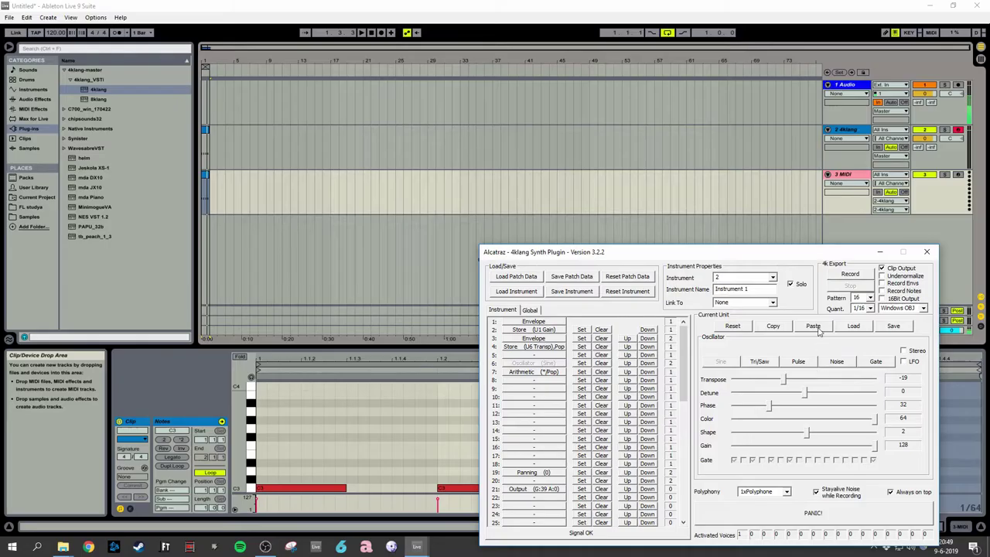
# - Switch to instrument 1 and move its Output unit down to slot 10 and its Panning unit to slot 9
pyautogui.click(771, 277)
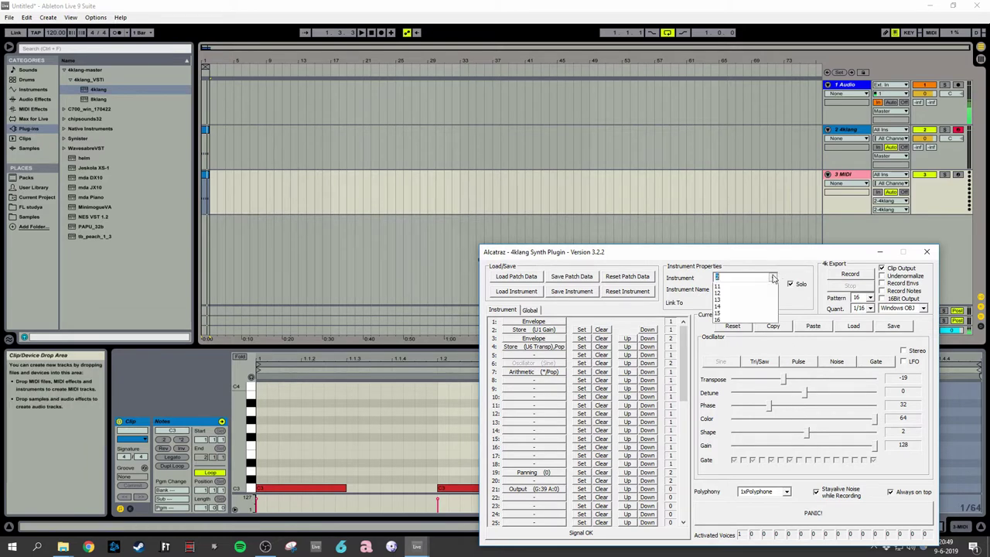
pyautogui.click(732, 290)
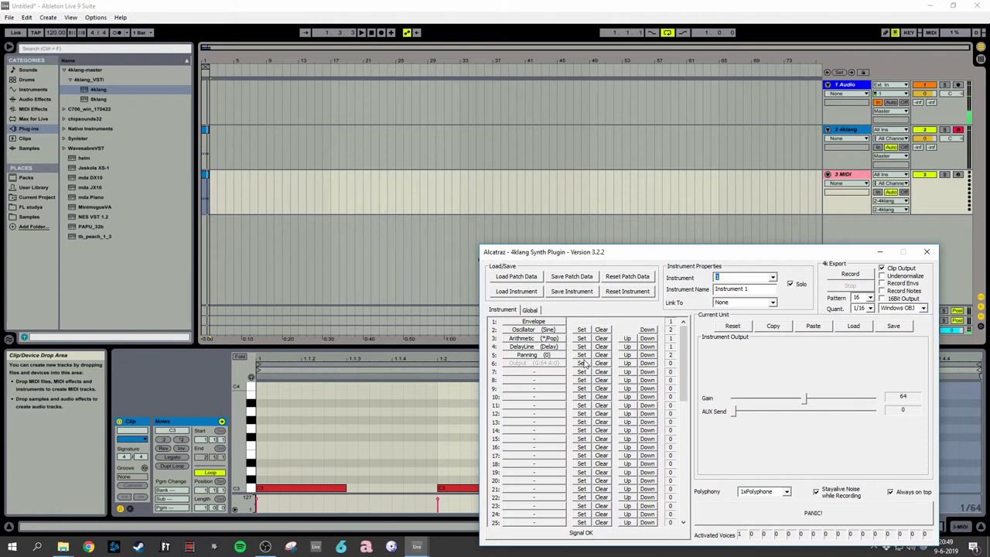
pyautogui.click(647, 363)
pyautogui.click(647, 371)
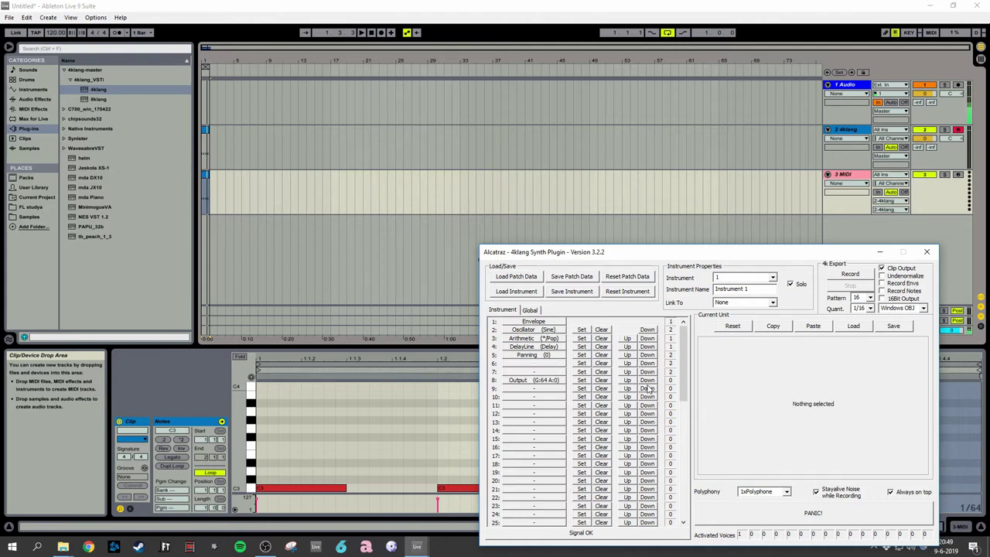
pyautogui.click(648, 381)
pyautogui.click(648, 388)
pyautogui.click(648, 356)
pyautogui.click(648, 364)
pyautogui.click(648, 381)
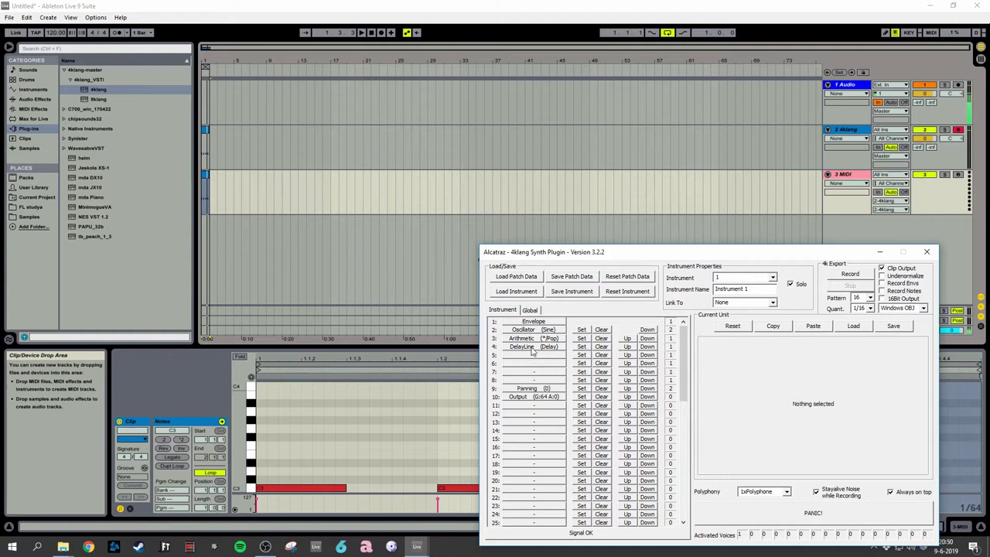
# - Clear instrument 1's DelayLine unit and move the Arithmetic (*/Pop) unit down to slot 8
pyautogui.click(605, 347)
pyautogui.click(648, 338)
pyautogui.click(649, 347)
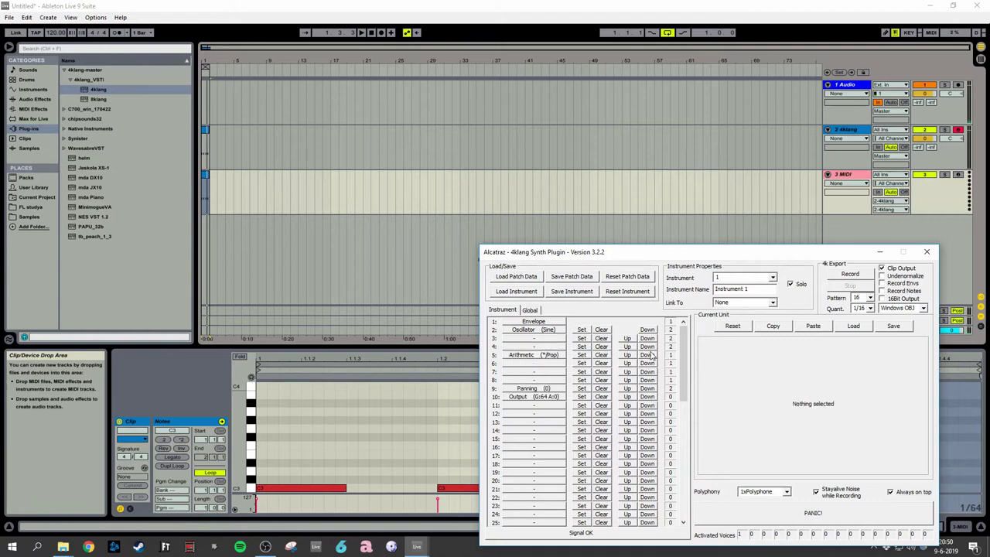
pyautogui.click(647, 355)
pyautogui.click(647, 363)
pyautogui.click(647, 371)
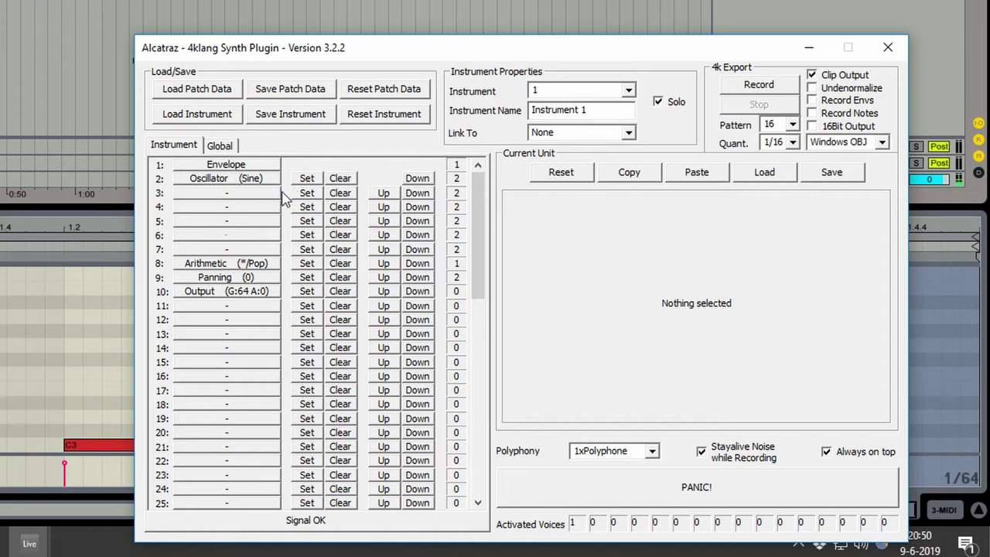
# - Add an Envelope in slot 3 and a Store in slot 4 that targets the unit 2 oscillator's Transpose with amount 22
pyautogui.click(307, 194)
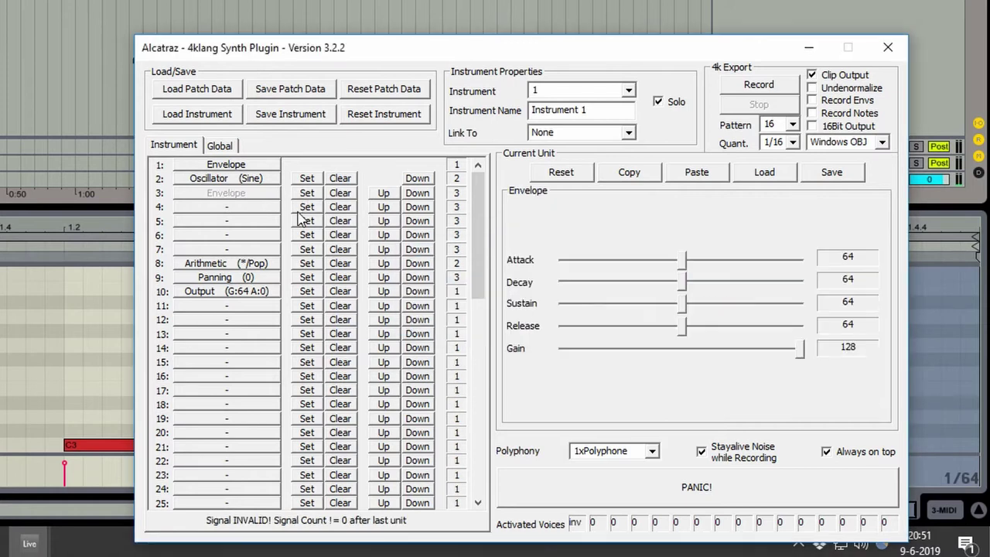
pyautogui.click(301, 211)
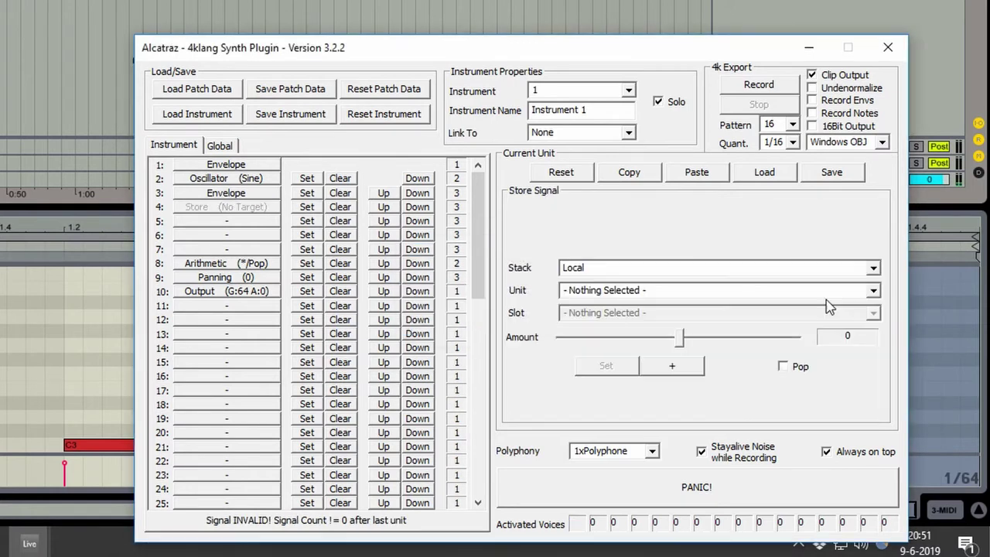
pyautogui.click(874, 292)
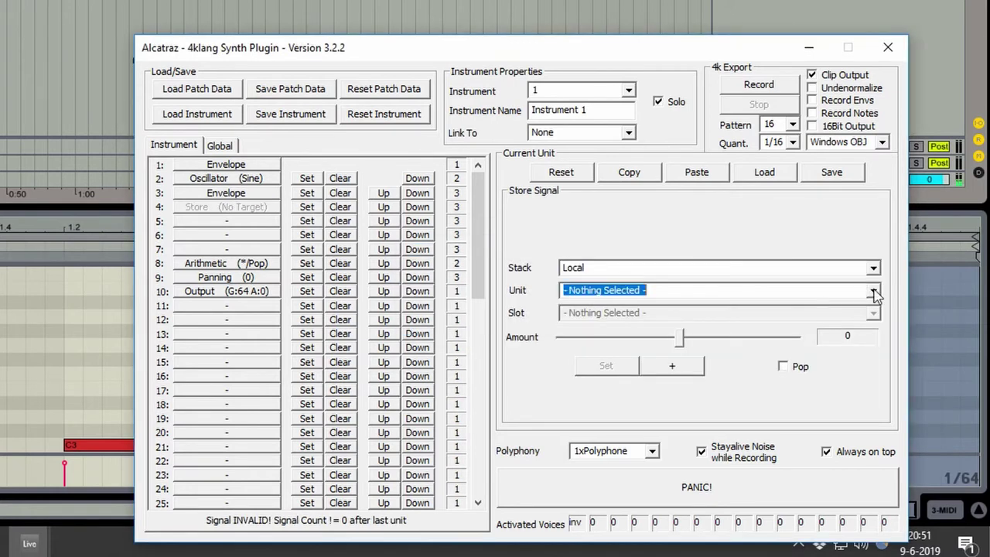
pyautogui.click(875, 291)
pyautogui.click(634, 334)
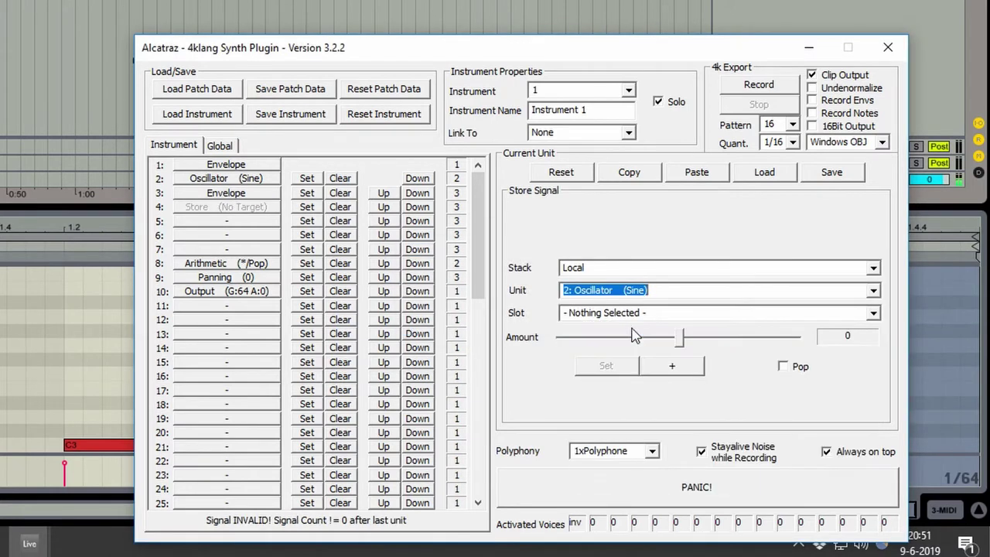
pyautogui.moveTo(681, 339); pyautogui.dragTo(699, 340)
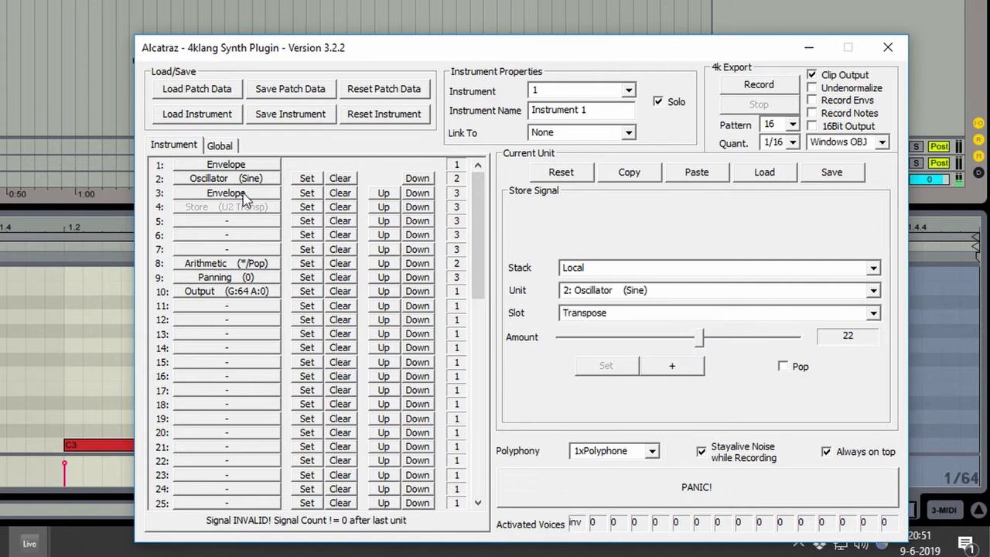
# - Set the unit 2 oscillator's transpose to -18 and enable Pop on the slot 4 Store unit
pyautogui.click(248, 179)
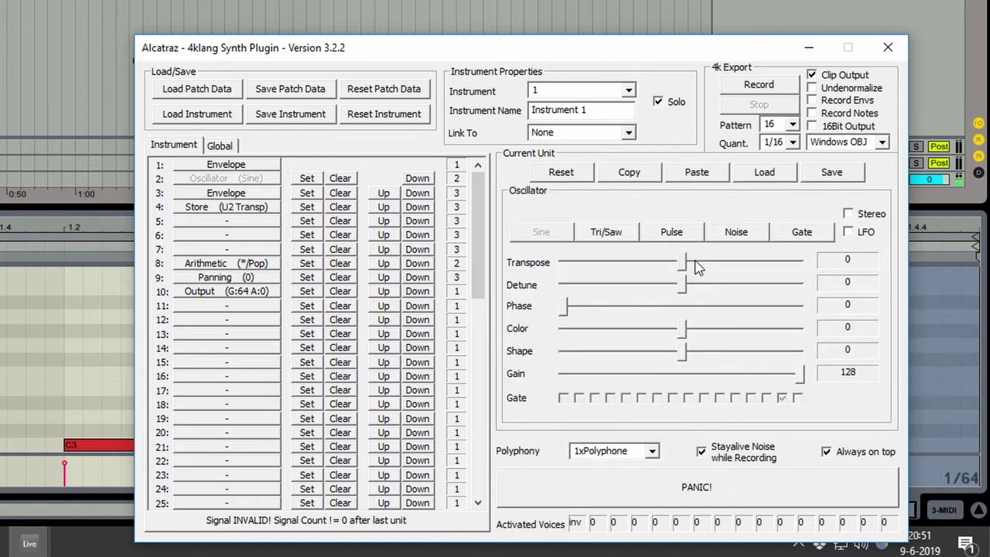
pyautogui.moveTo(685, 265); pyautogui.dragTo(648, 266)
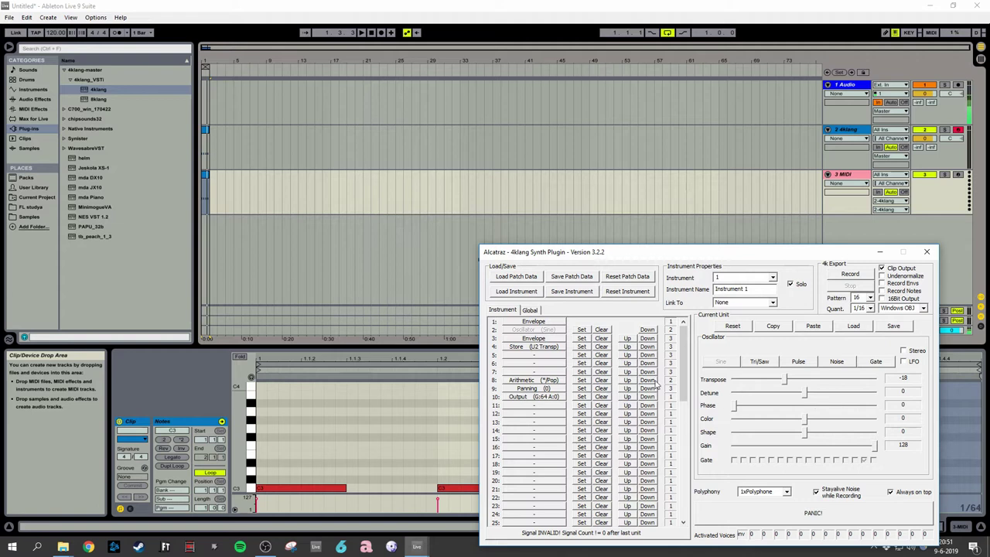
pyautogui.click(550, 349)
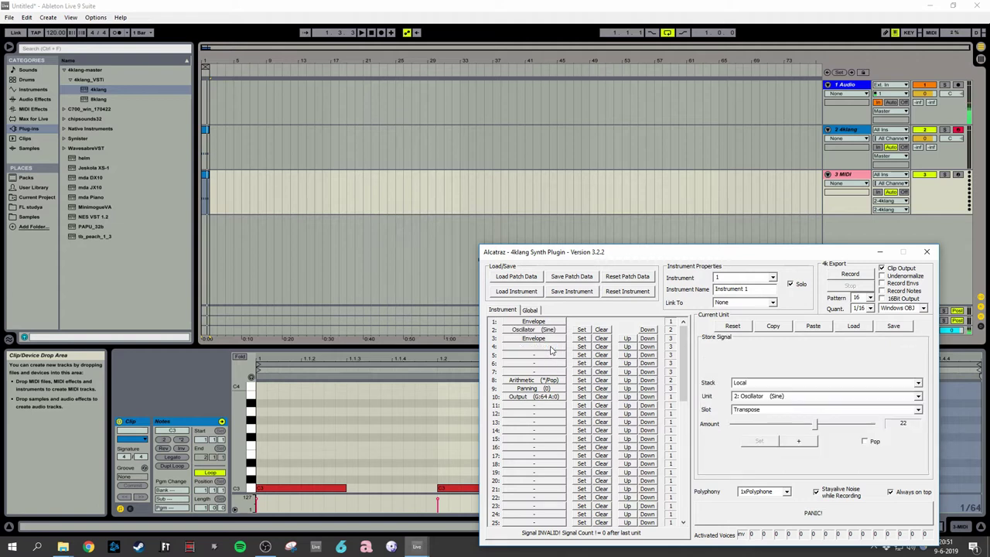
pyautogui.click(865, 443)
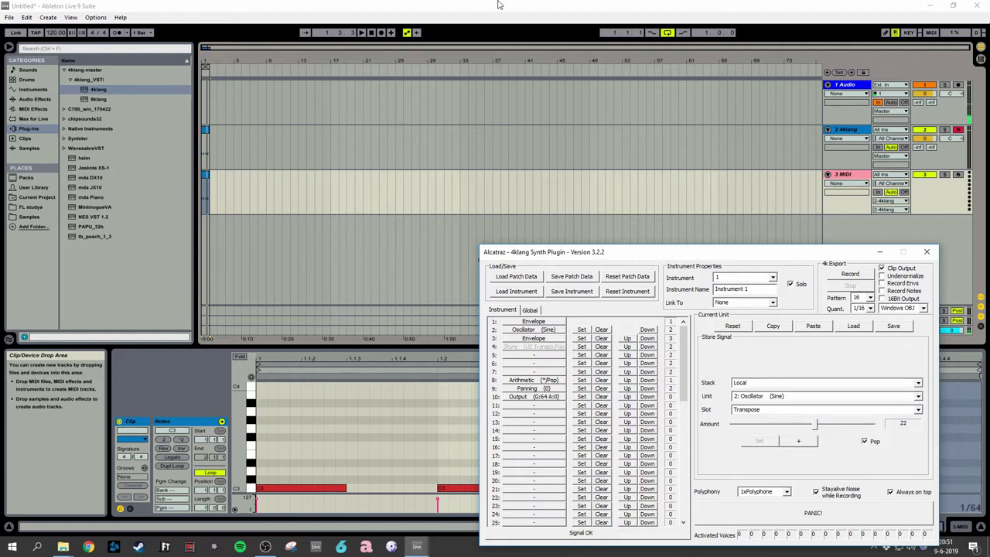
# - Play the loop and set the unit 3 envelope's attack to 0, decay to 62 and sustain to 0
pyautogui.click(426, 3)
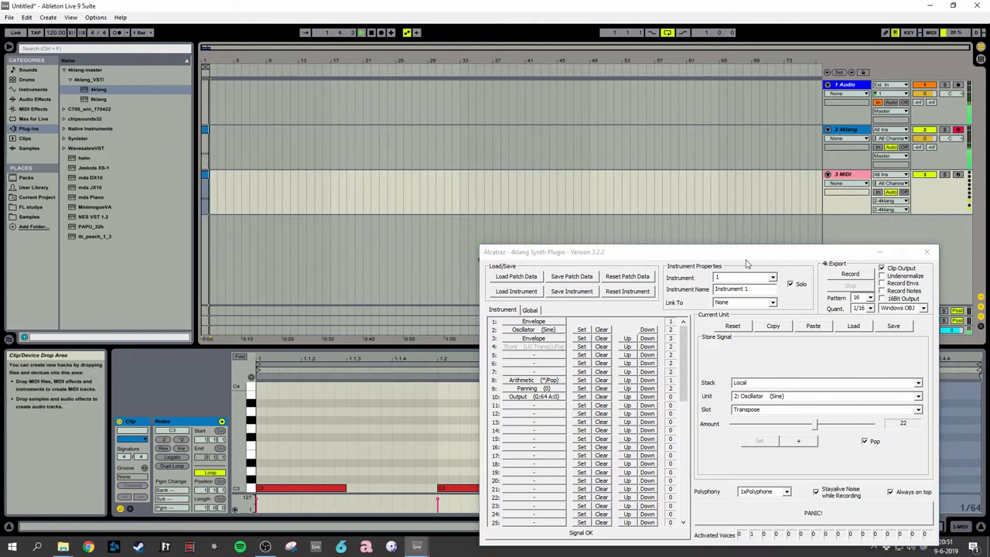
pyautogui.click(532, 338)
pyautogui.moveTo(804, 404); pyautogui.dragTo(730, 404)
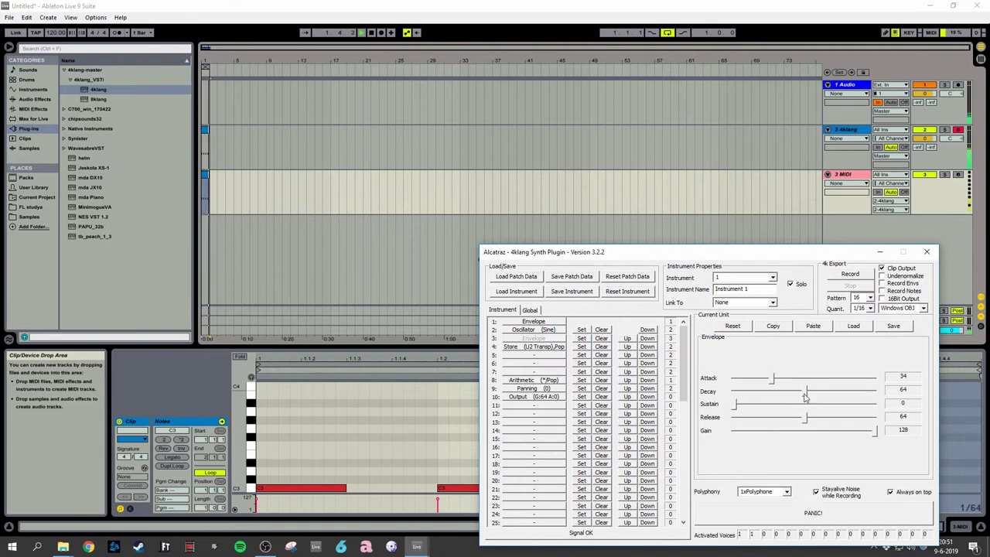
pyautogui.moveTo(804, 397); pyautogui.dragTo(733, 382)
pyautogui.moveTo(793, 391); pyautogui.dragTo(802, 391)
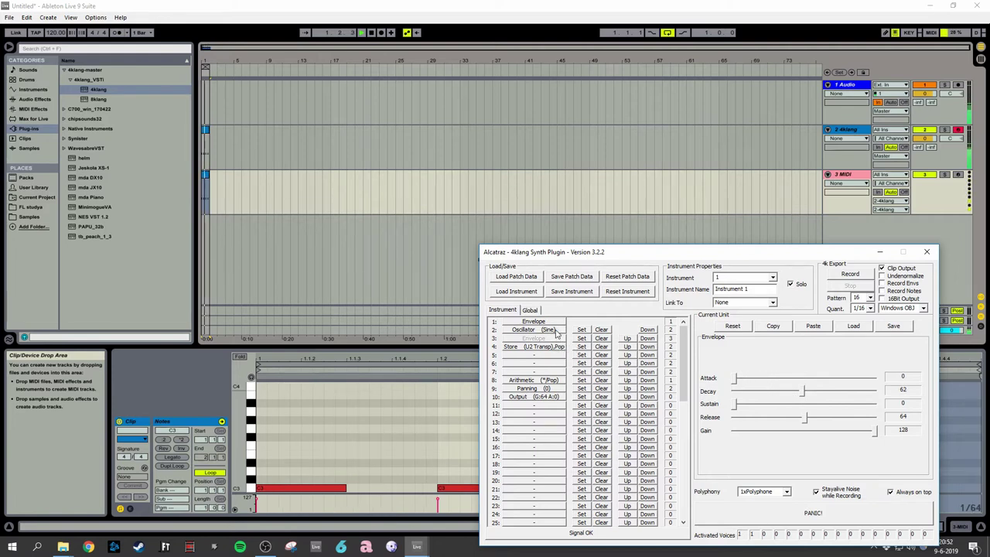
# - Adjust the unit 2 sine oscillator to phase 25, color 40 and shape 29
pyautogui.click(550, 330)
pyautogui.moveTo(759, 411); pyautogui.dragTo(769, 412)
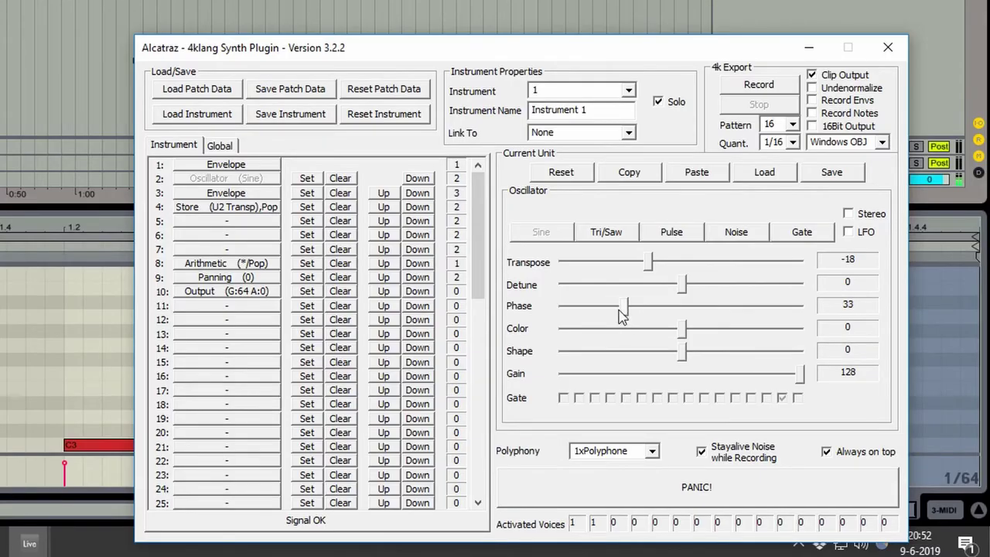
pyautogui.moveTo(623, 316)
pyautogui.mouseDown()
pyautogui.moveTo(598, 309)
pyautogui.moveTo(610, 307)
pyautogui.mouseUp()
pyautogui.moveTo(684, 333); pyautogui.dragTo(757, 326)
pyautogui.moveTo(684, 354); pyautogui.dragTo(738, 348)
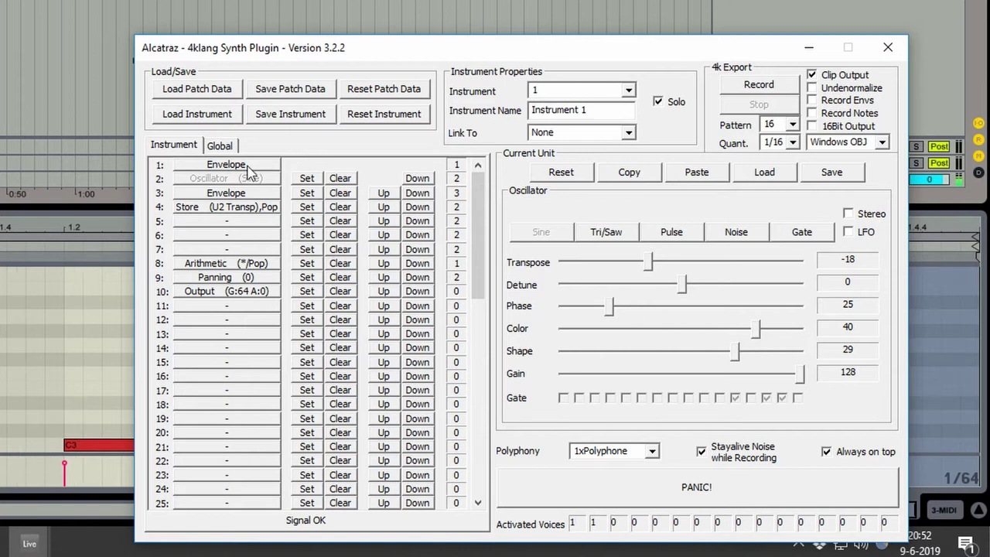
# - Add a Distortion unit with drive 38 in slot 5 and lower the unit 2 oscillator's transpose
pyautogui.click(314, 221)
pyautogui.click(520, 311)
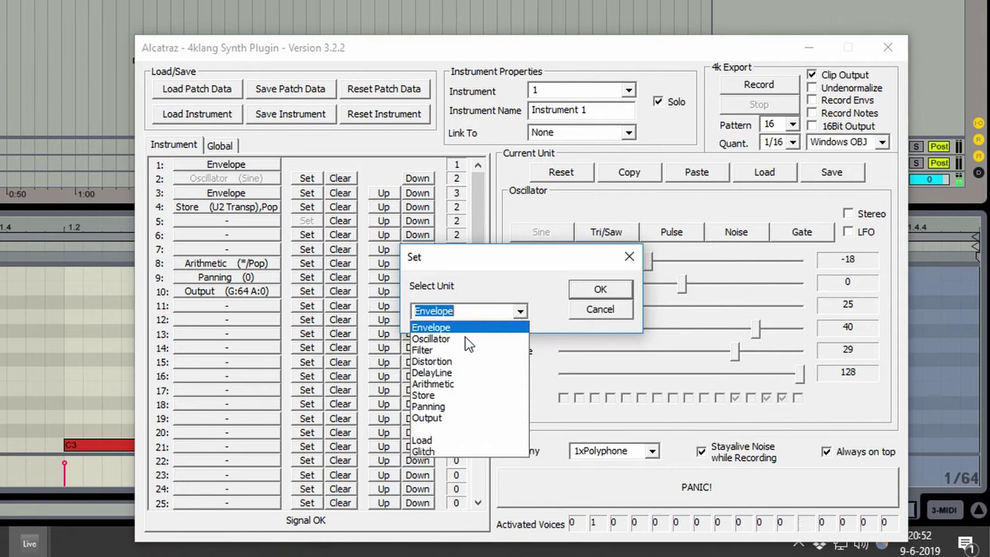
pyautogui.click(464, 361)
pyautogui.click(600, 288)
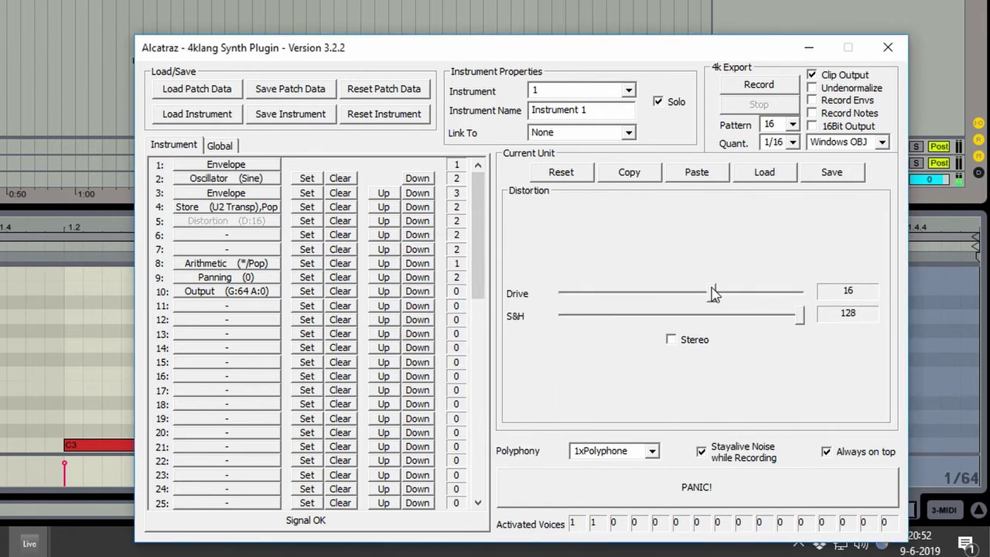
pyautogui.moveTo(713, 294); pyautogui.dragTo(754, 292)
pyautogui.click(220, 179)
pyautogui.moveTo(652, 261); pyautogui.dragTo(638, 263)
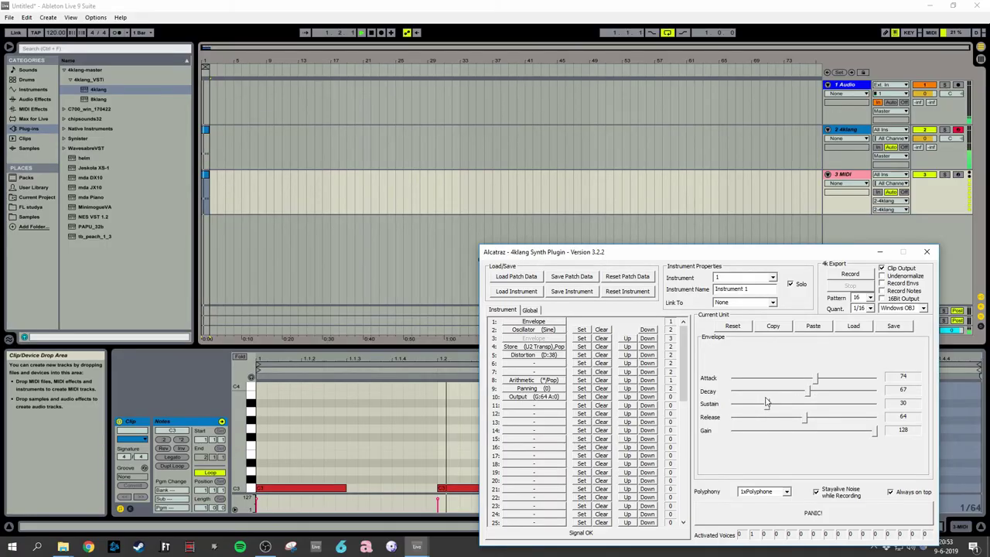
# - Set the unit 3 envelope's sustain to 17, shorten its attack, and reduce the slot 5 Distortion's S&H to 72
pyautogui.moveTo(766, 401); pyautogui.dragTo(752, 403)
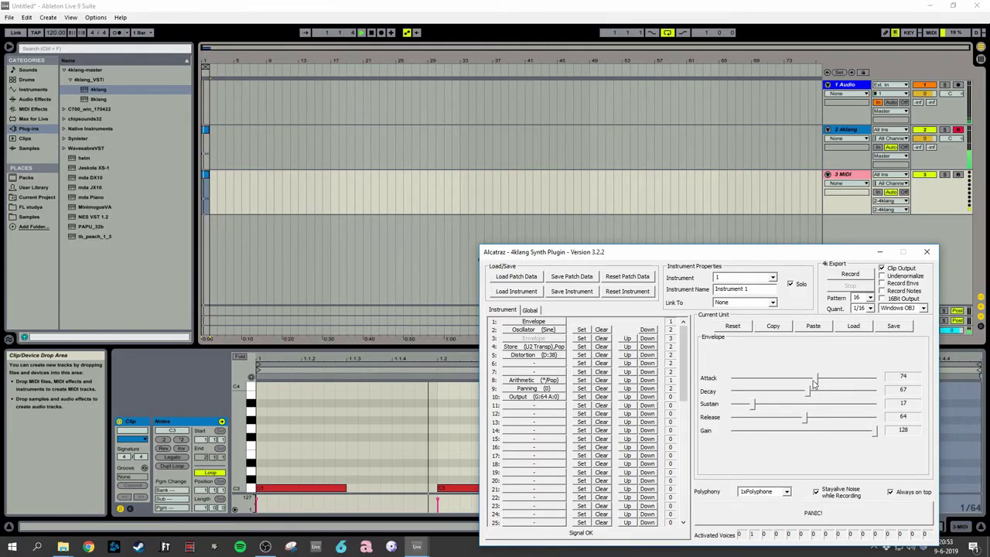
pyautogui.moveTo(813, 384); pyautogui.dragTo(806, 385)
pyautogui.moveTo(804, 383); pyautogui.dragTo(790, 384)
pyautogui.click(551, 356)
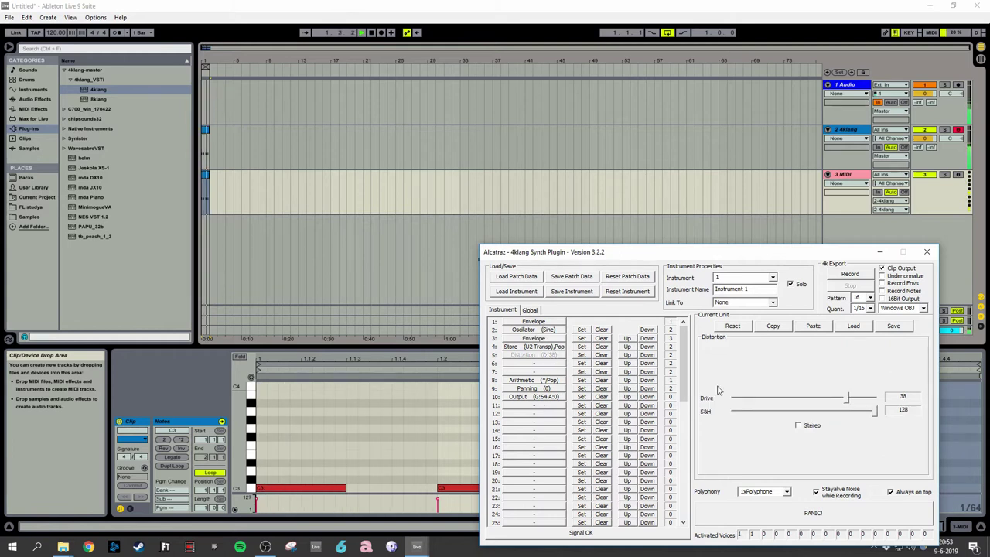
pyautogui.moveTo(874, 415); pyautogui.dragTo(822, 415)
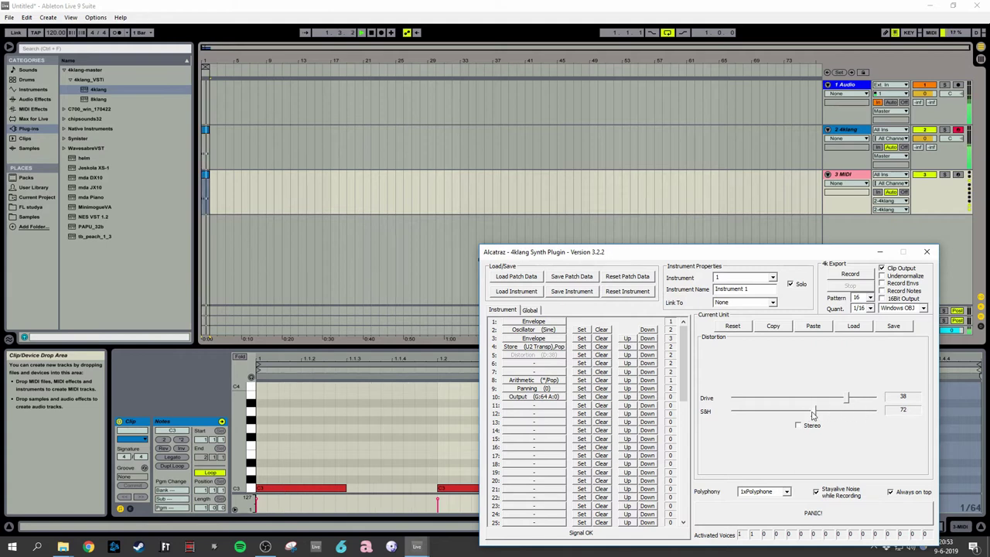
# - Set the unit 2 oscillator's transpose to -12 and the unit 3 envelope's attack to 0
pyautogui.click(533, 329)
pyautogui.moveTo(780, 379); pyautogui.dragTo(786, 384)
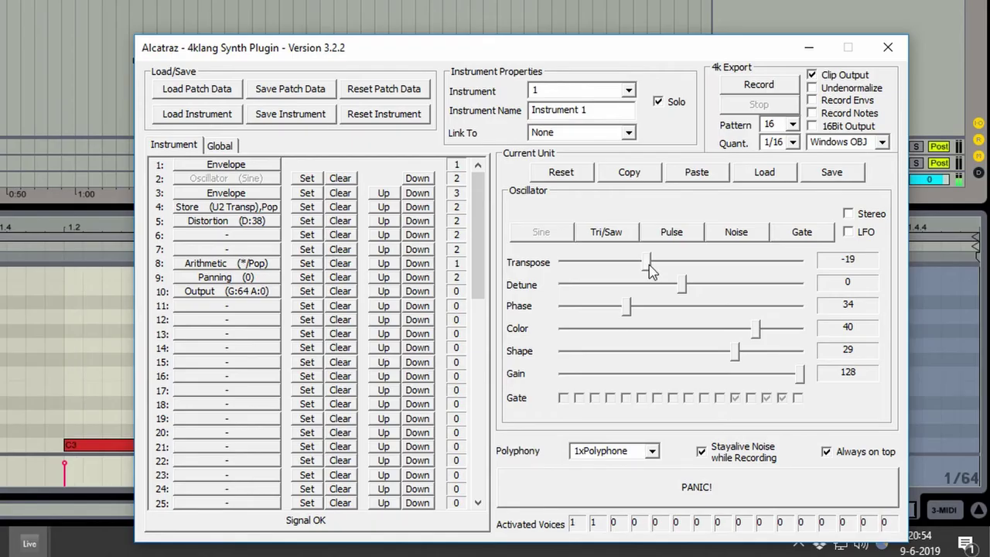
pyautogui.moveTo(652, 269); pyautogui.dragTo(663, 269)
pyautogui.click(271, 192)
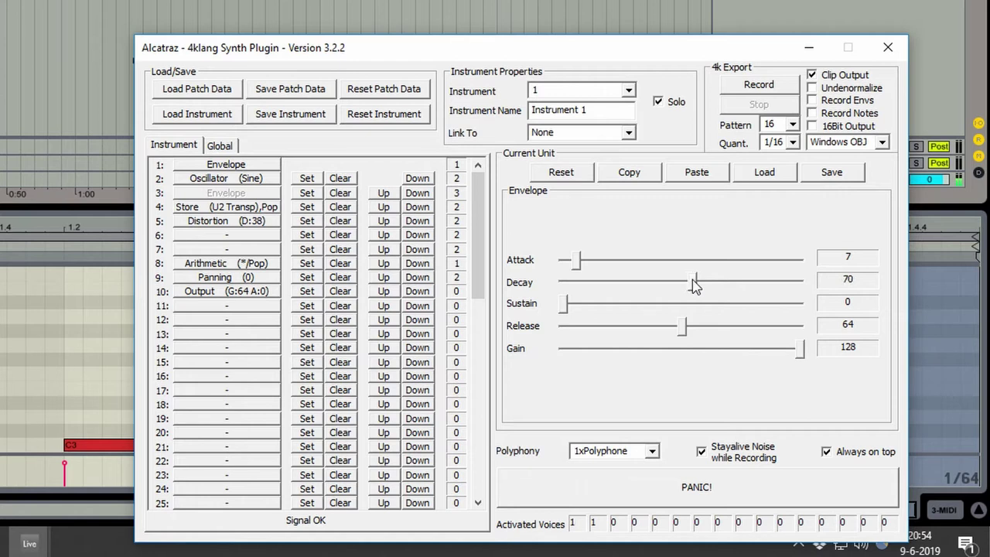
pyautogui.moveTo(576, 260); pyautogui.dragTo(534, 261)
# - Shape the unit 1 envelope by setting its sustain to 0 and adjusting its attack and decay
pyautogui.click(246, 165)
pyautogui.click(690, 260)
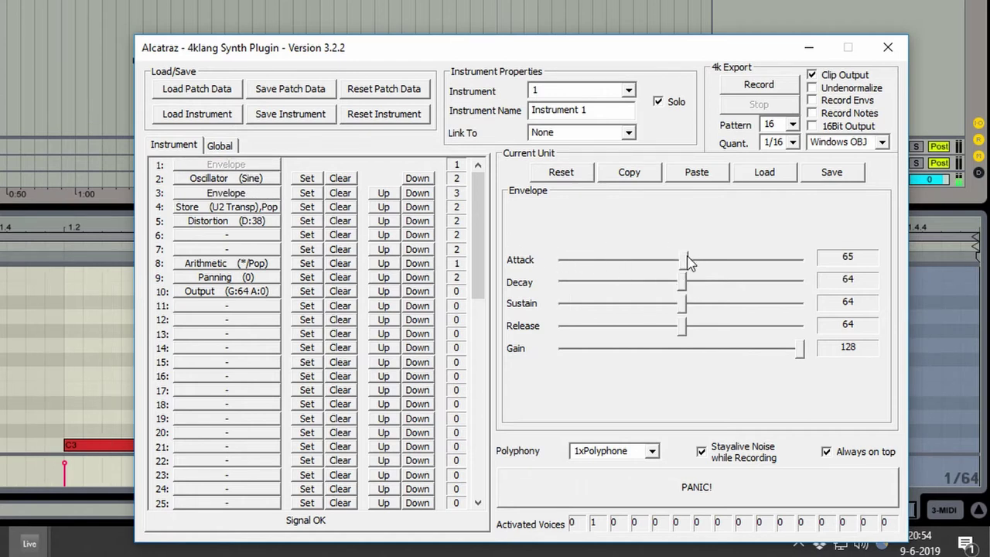
pyautogui.moveTo(688, 261); pyautogui.dragTo(399, 270)
pyautogui.moveTo(681, 302); pyautogui.dragTo(564, 306)
pyautogui.moveTo(679, 291); pyautogui.dragTo(695, 286)
pyautogui.moveTo(564, 260); pyautogui.dragTo(623, 260)
pyautogui.moveTo(701, 283); pyautogui.dragTo(684, 281)
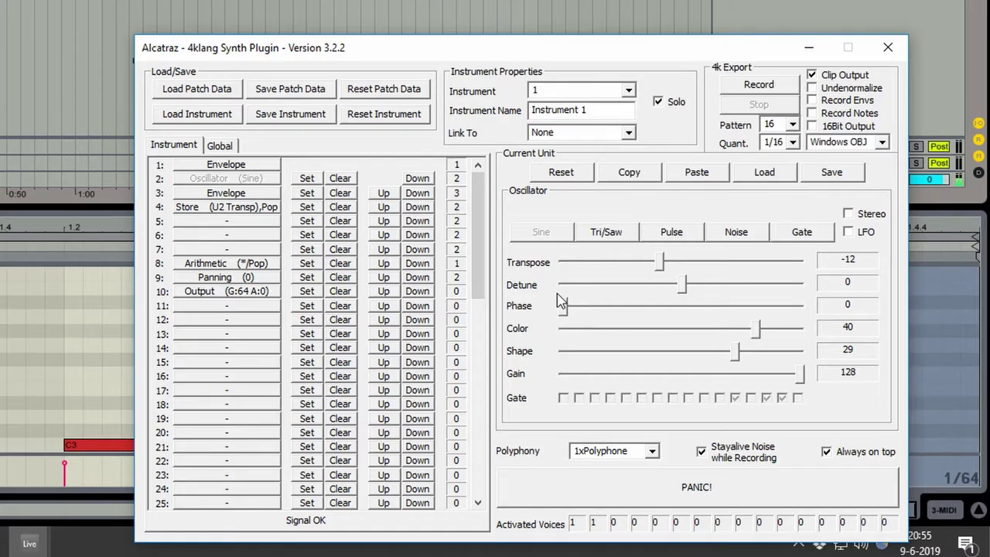
# - Set the unit 2 oscillator's phase to 30, color to 64 and shape to 59
pyautogui.moveTo(561, 302); pyautogui.dragTo(623, 313)
pyautogui.moveTo(758, 333); pyautogui.dragTo(799, 332)
pyautogui.moveTo(735, 352); pyautogui.dragTo(790, 353)
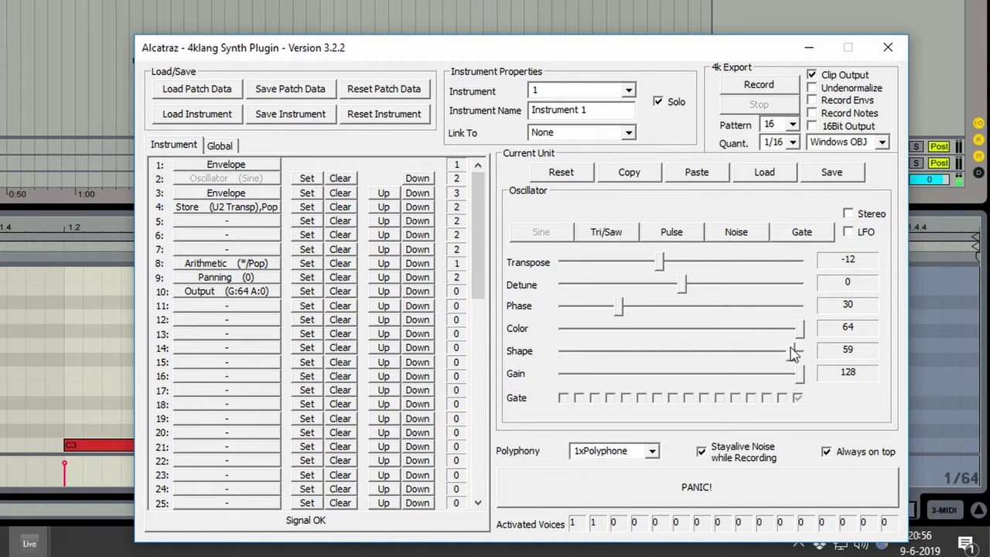
# - Rework the clip into a denser C3 pattern with faster notes on beat 3, and shorten all notes to half their length
pyautogui.click(365, 429)
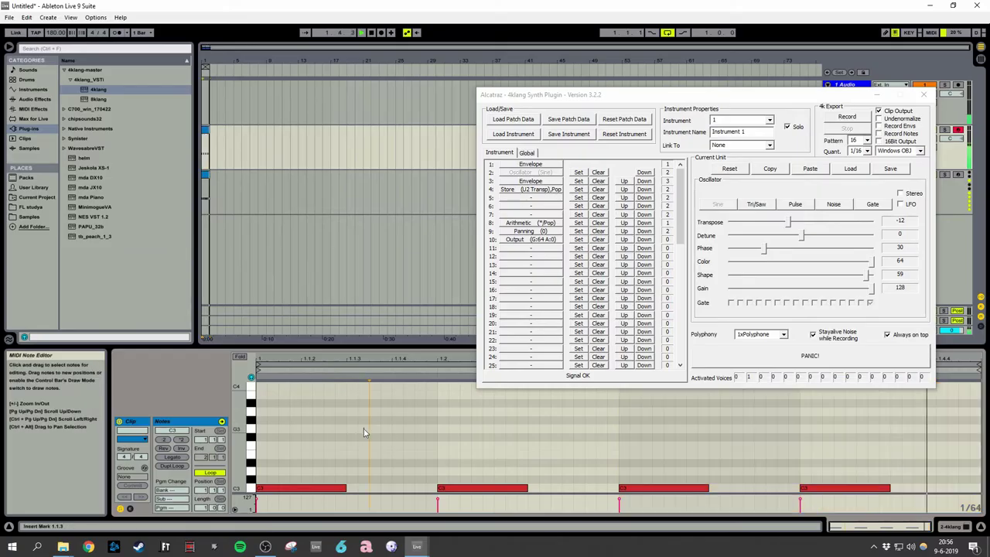
pyautogui.hotkey('ctrl', 'z')
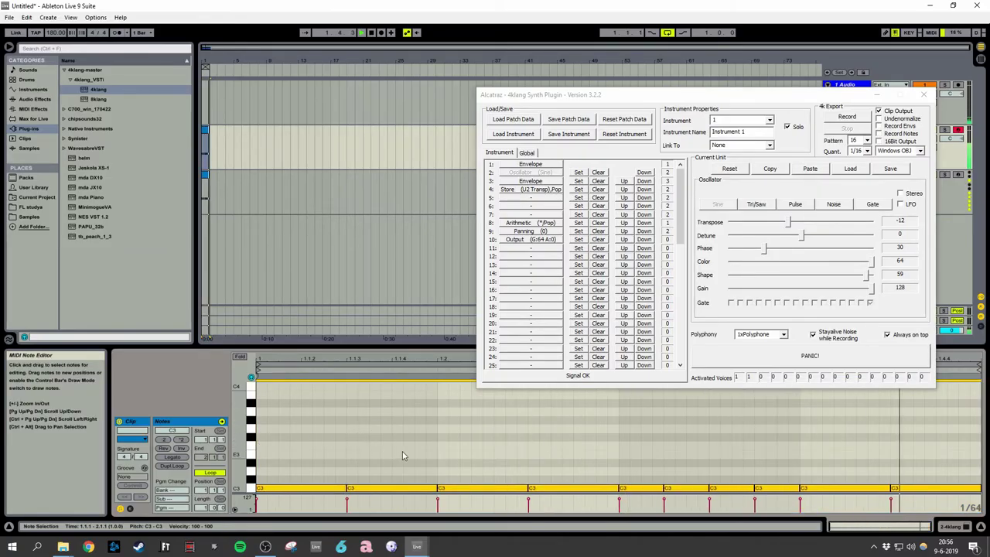
pyautogui.hotkey('shift', 'Left')
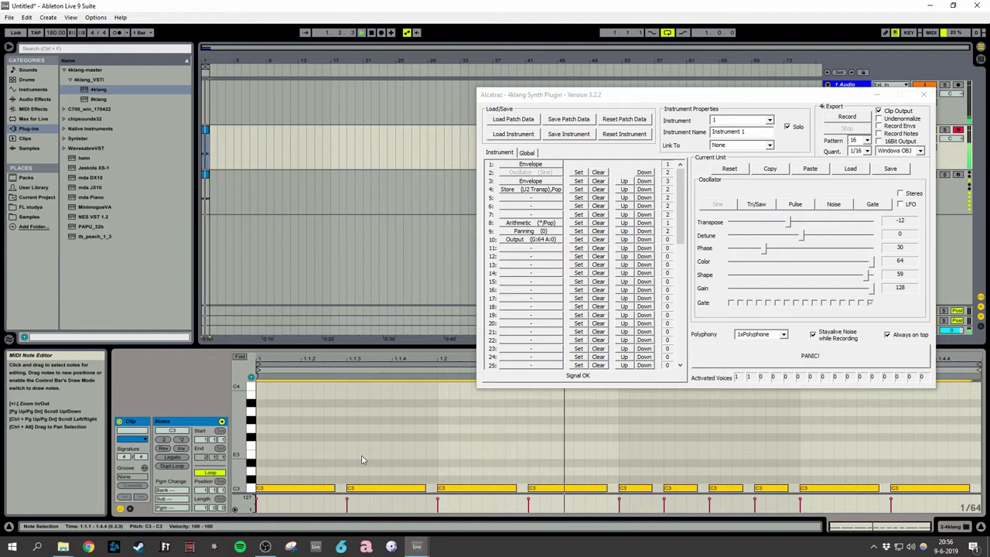
pyautogui.hotkey('shift', 'Left')
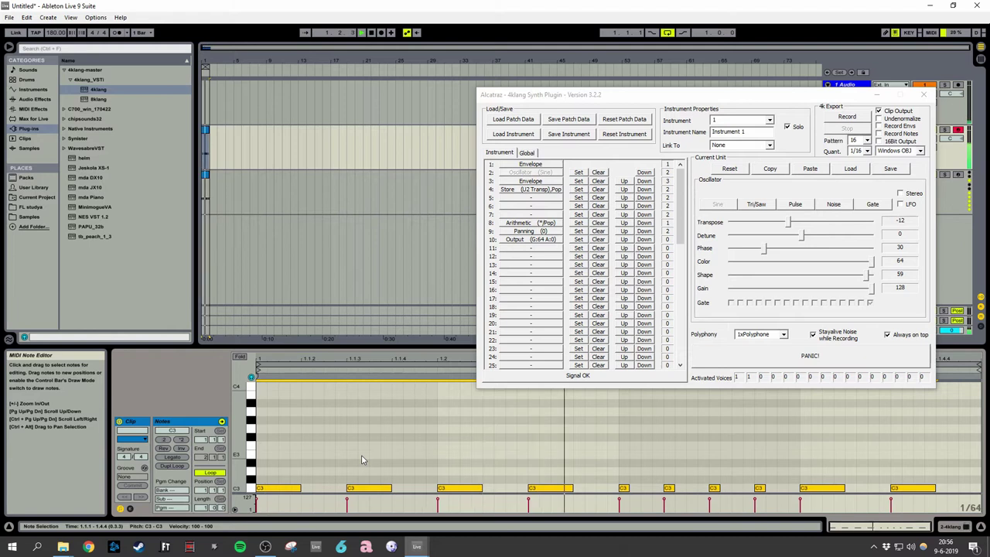
pyautogui.click(308, 423)
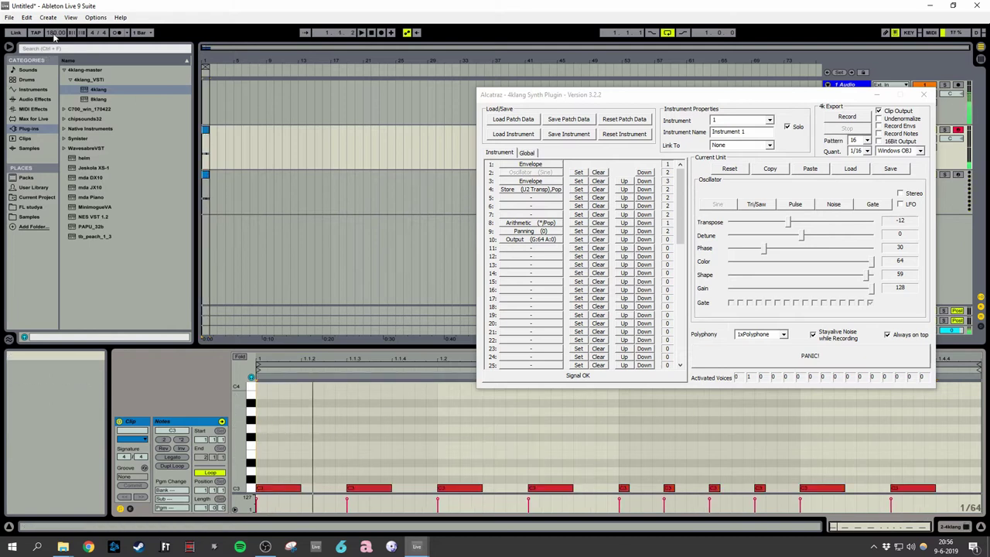
# - Set the tempo to 130 BPM and even out the clip into eight half-beat-spaced C3 notes
pyautogui.moveTo(50, 33); pyautogui.dragTo(50, 37)
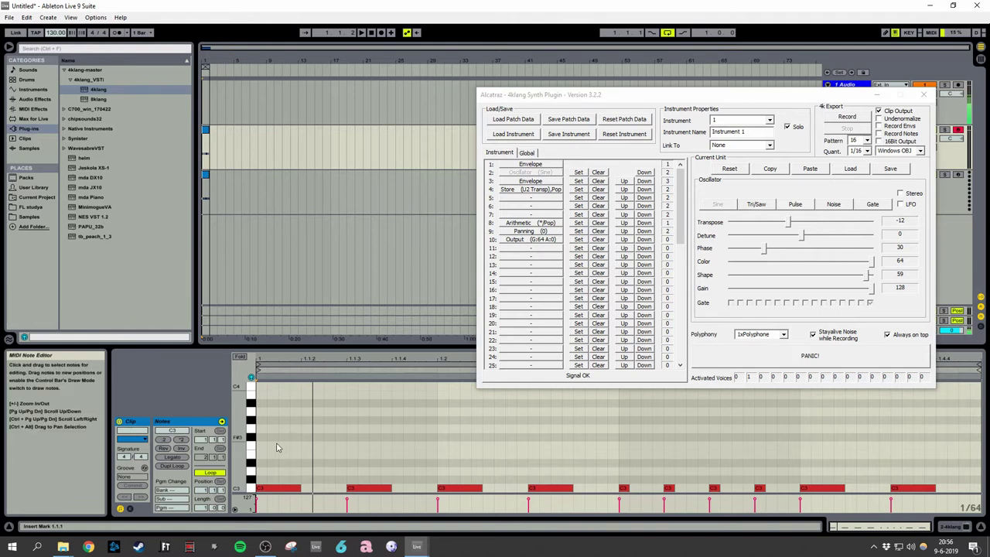
pyautogui.click(277, 488)
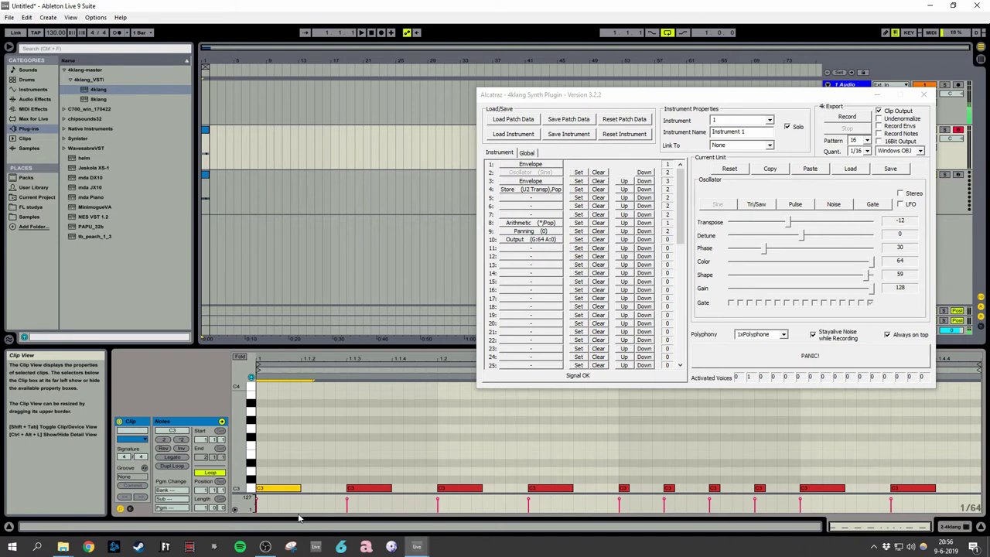
pyautogui.hotkey('ctrl', 'a')
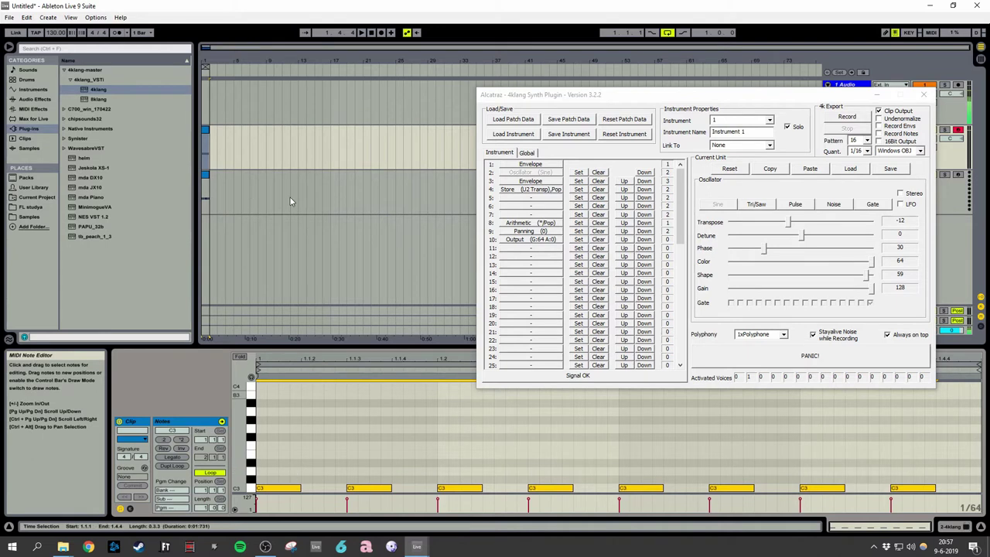
# - Move the Oscillator, Envelope and Store units down two places to slots 4, 5 and 6
pyautogui.click(648, 190)
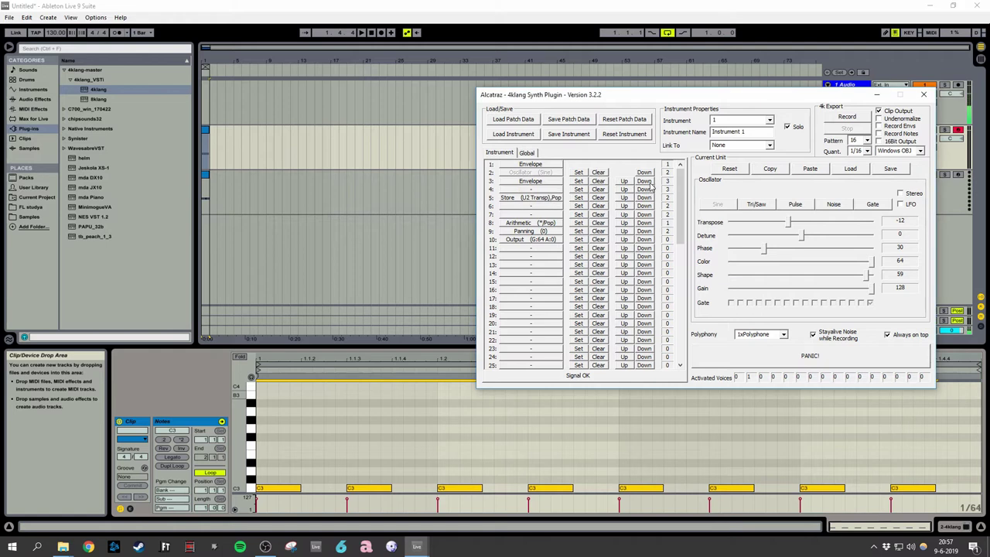
pyautogui.click(649, 182)
pyautogui.click(647, 174)
pyautogui.click(647, 198)
pyautogui.click(648, 191)
pyautogui.click(648, 182)
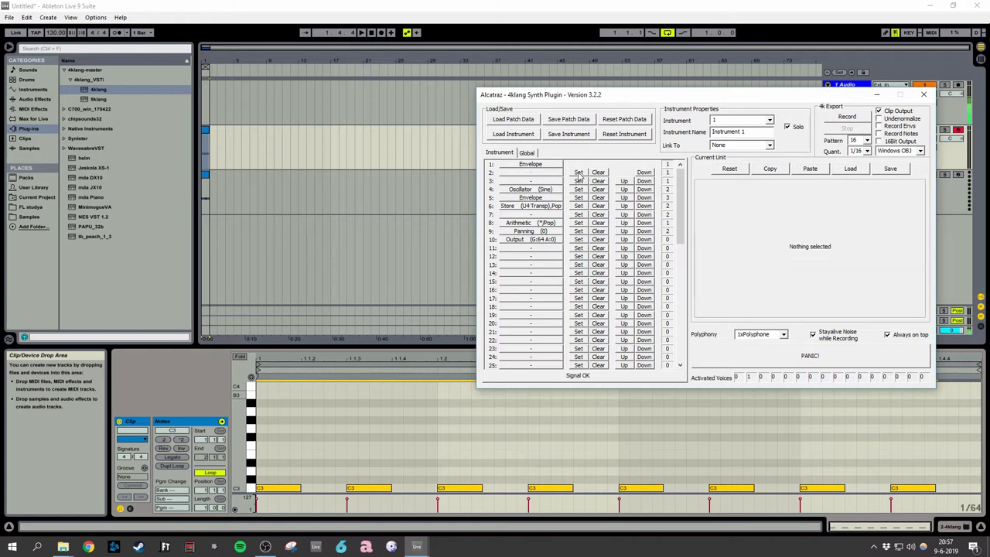
# - Add a Store unit in slot 2 that targets the Gain of the unit 1 Envelope on the local stack
pyautogui.click(579, 174)
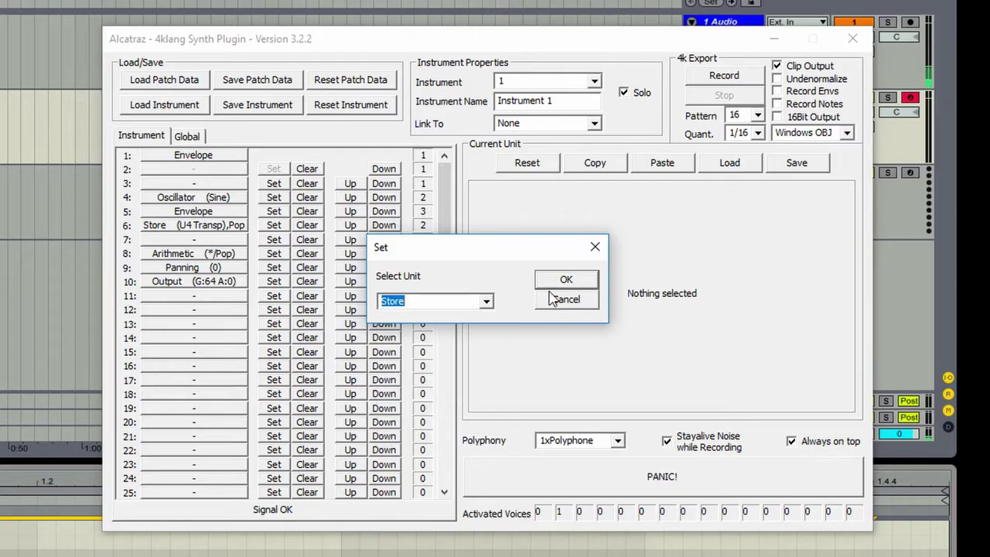
pyautogui.click(749, 236)
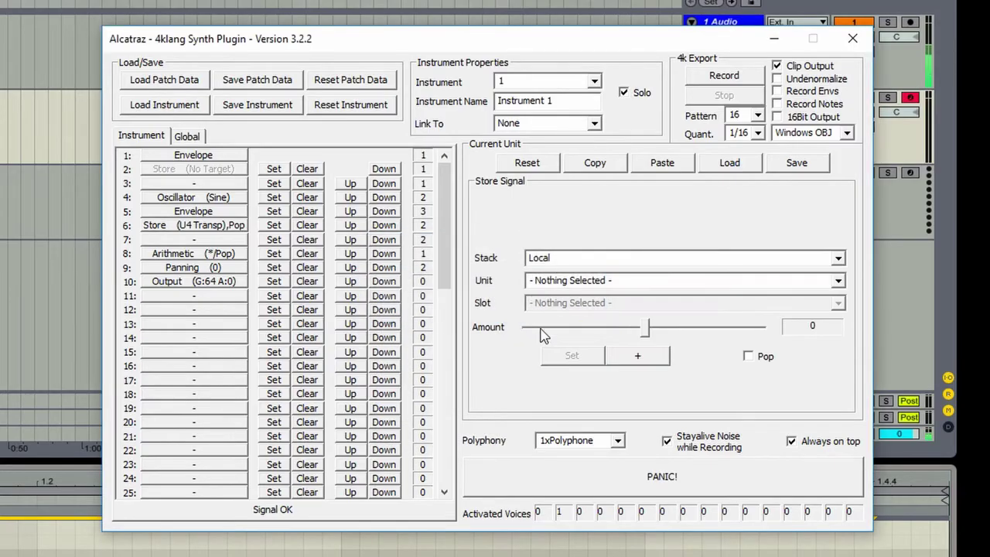
pyautogui.click(835, 283)
pyautogui.click(839, 281)
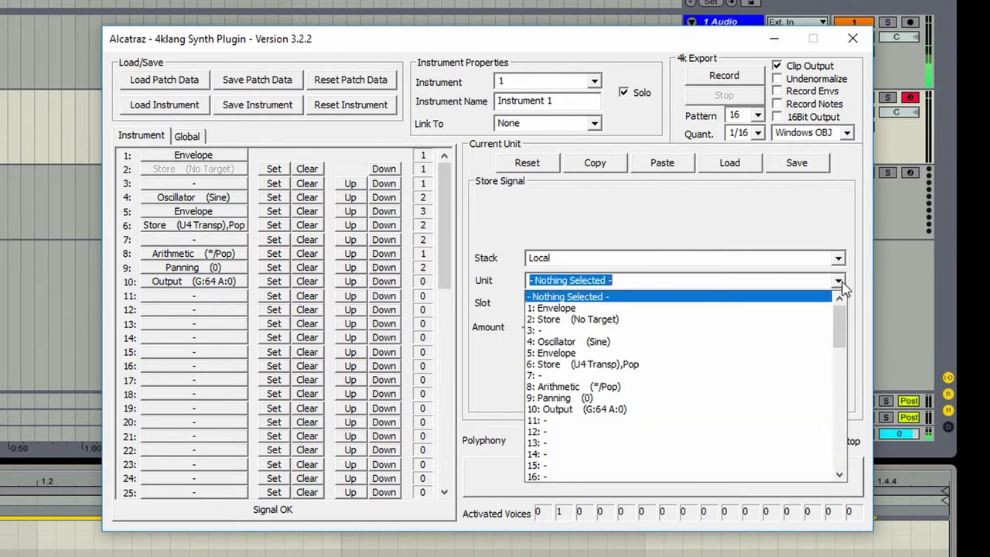
pyautogui.click(642, 310)
pyautogui.click(828, 306)
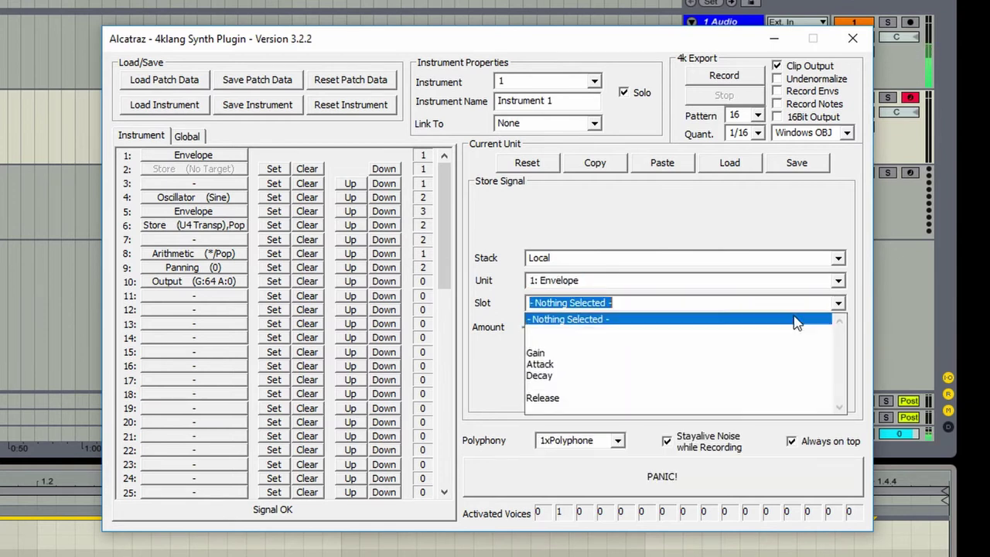
pyautogui.click(568, 354)
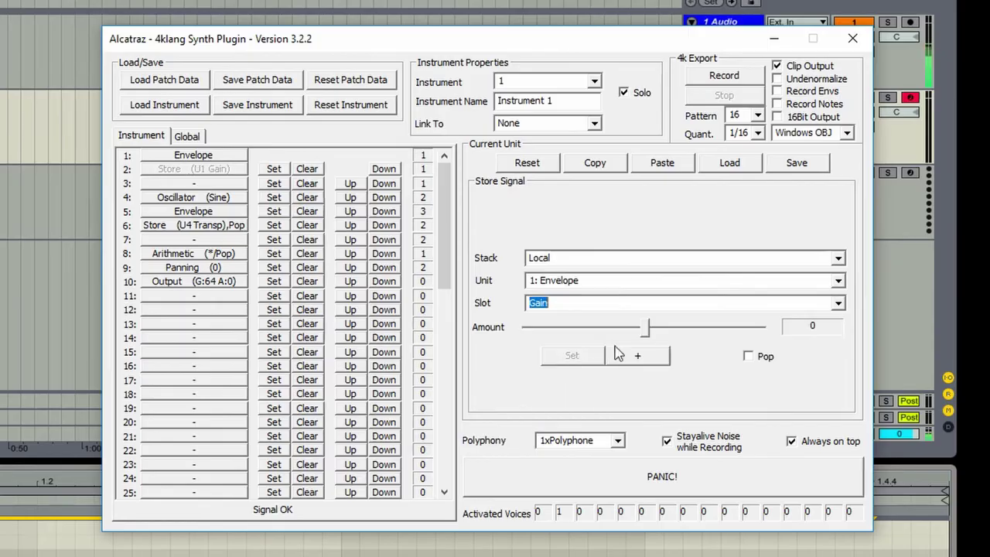
# - Switch the unit 4 oscillator to Tri/Saw and adjust it to phase 23, color 37 and shape 30 during playback
pyautogui.click(156, 5)
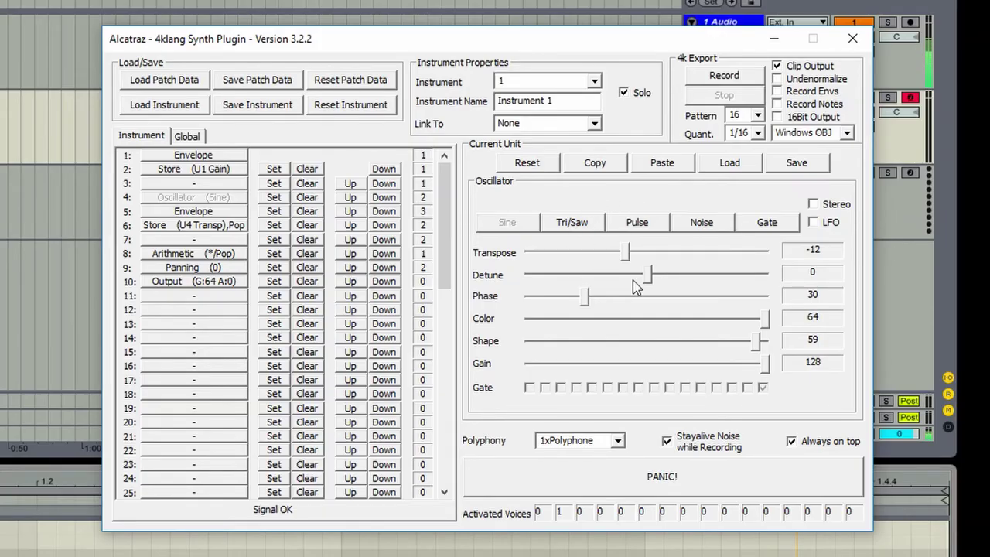
pyautogui.click(581, 229)
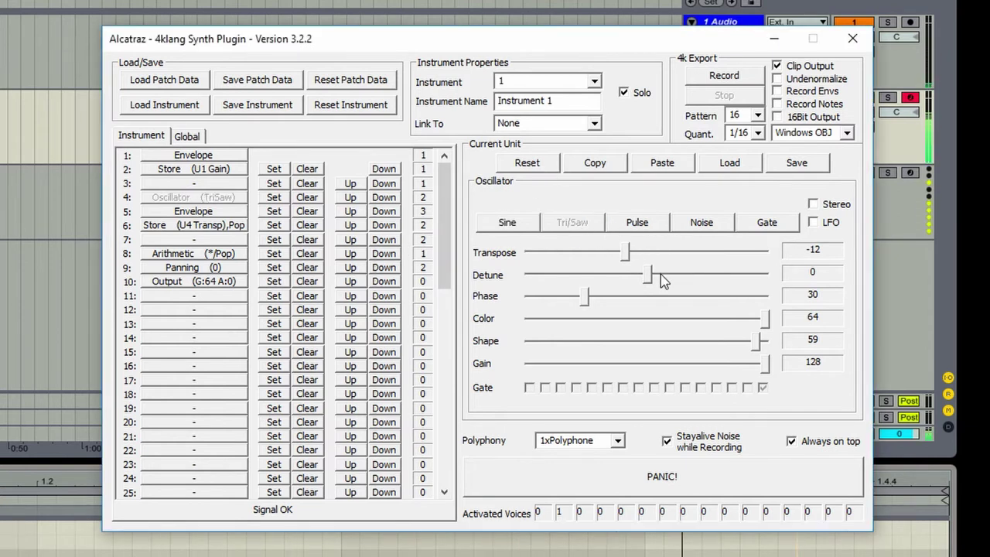
pyautogui.moveTo(585, 298); pyautogui.dragTo(566, 298)
pyautogui.moveTo(678, 319); pyautogui.dragTo(705, 320)
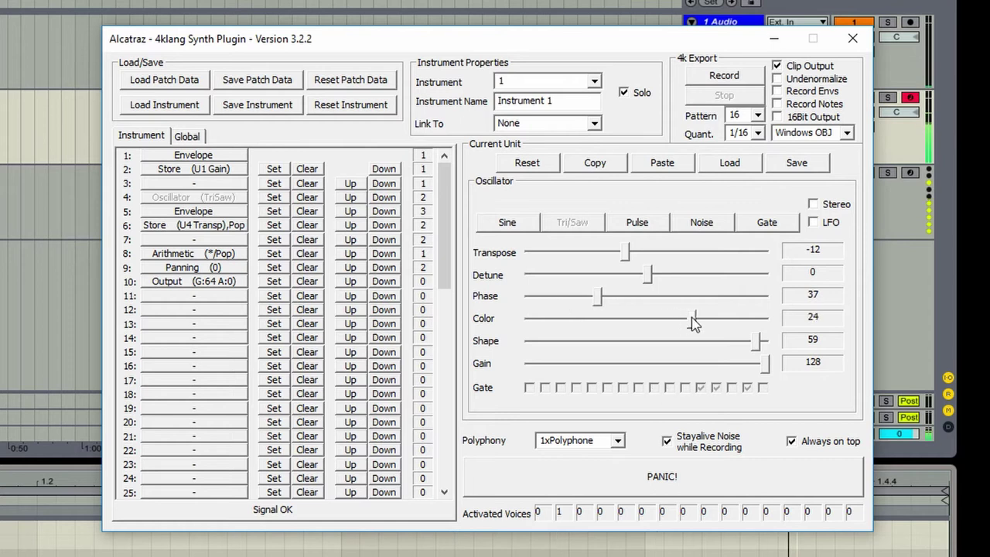
pyautogui.moveTo(755, 344)
pyautogui.mouseDown()
pyautogui.moveTo(690, 341)
pyautogui.moveTo(737, 342)
pyautogui.mouseUp()
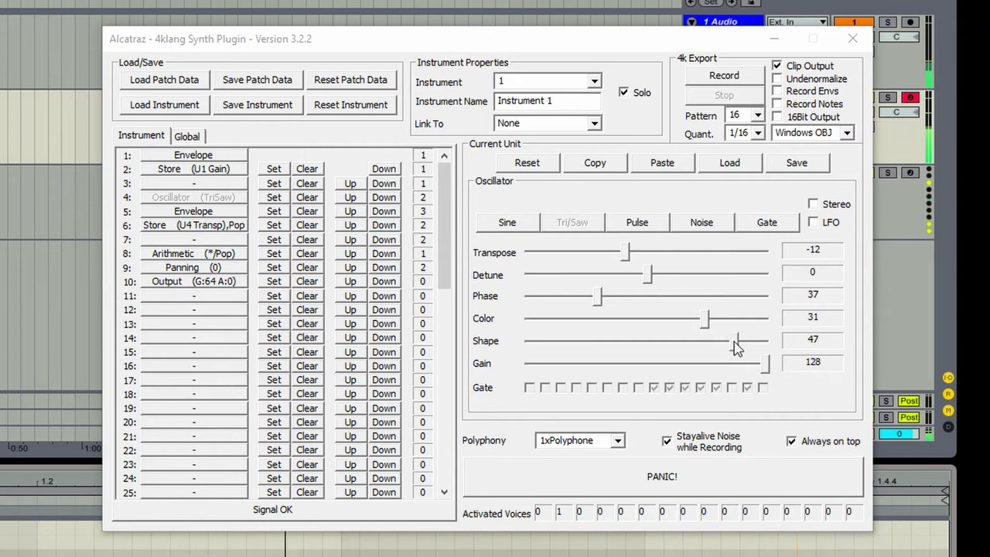
pyautogui.moveTo(853, 274); pyautogui.dragTo(861, 274)
pyautogui.moveTo(748, 346); pyautogui.dragTo(718, 325)
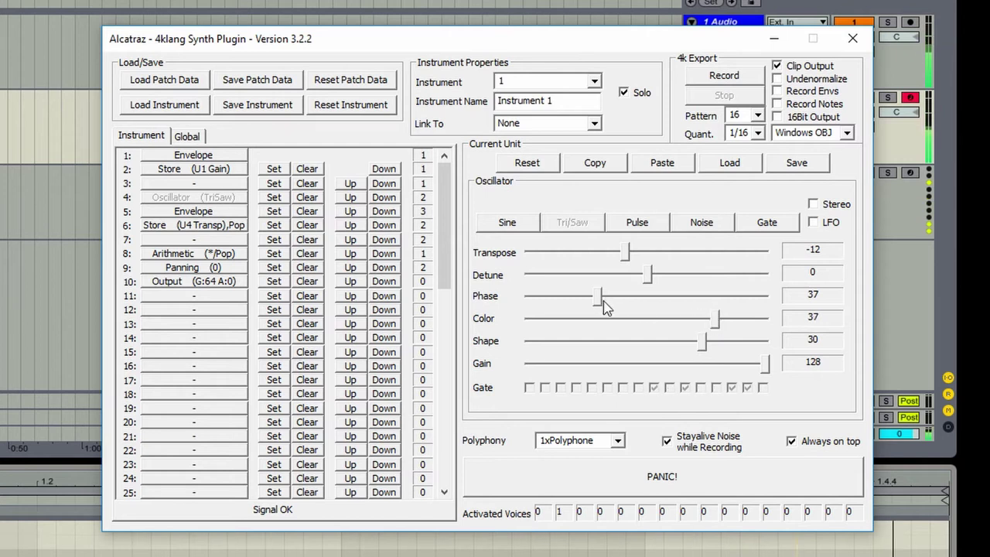
pyautogui.moveTo(596, 304); pyautogui.dragTo(573, 302)
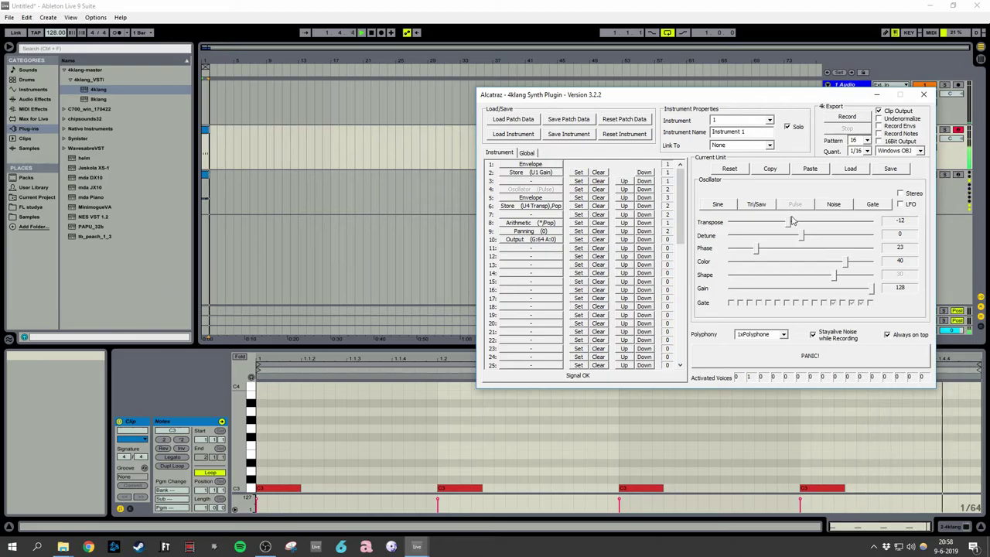
# - Switch the unit 4 oscillator's waveform to Noise
pyautogui.click(692, 225)
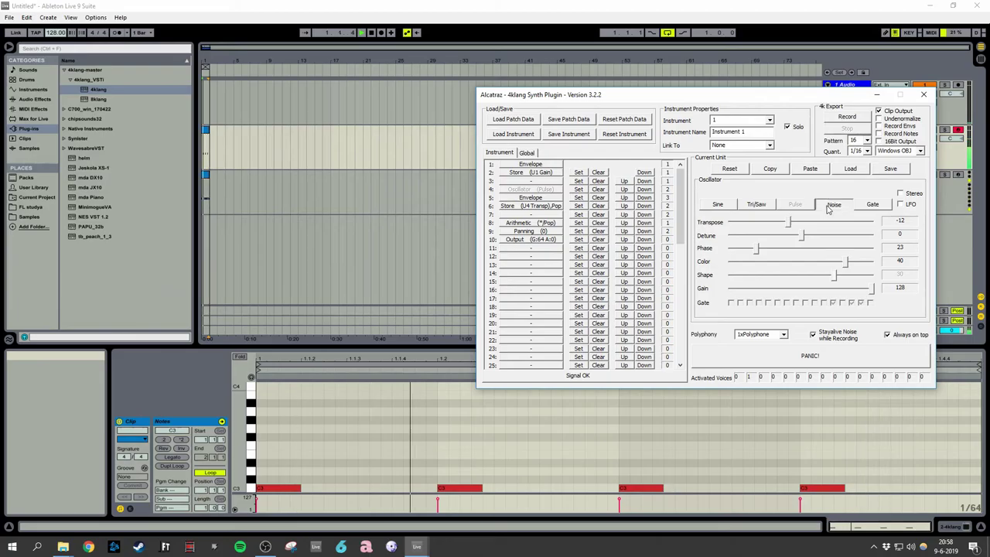
# - Try the unit 4 oscillator as Tri/Saw, switch it to Sine and lower its transpose to -18
pyautogui.click(756, 204)
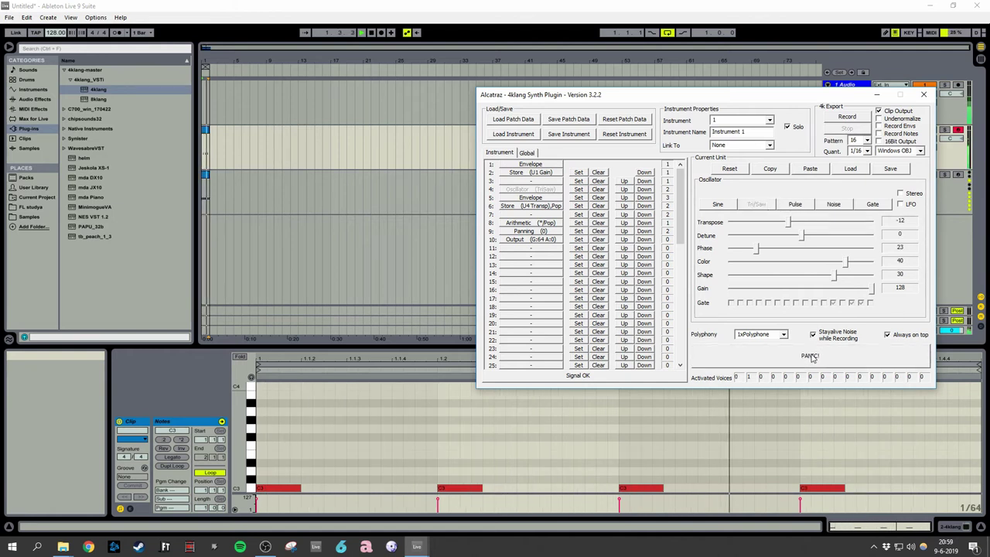
pyautogui.click(718, 204)
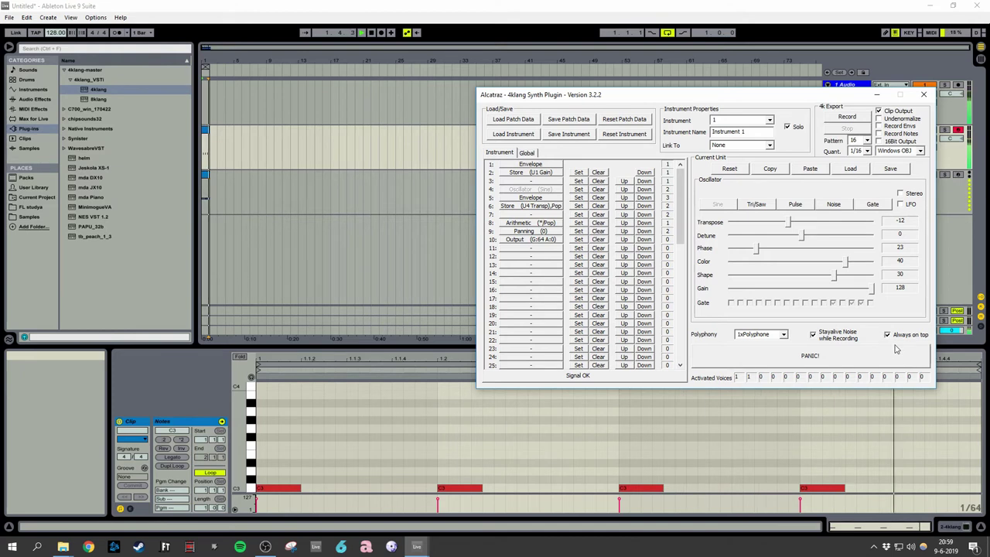
pyautogui.click(810, 169)
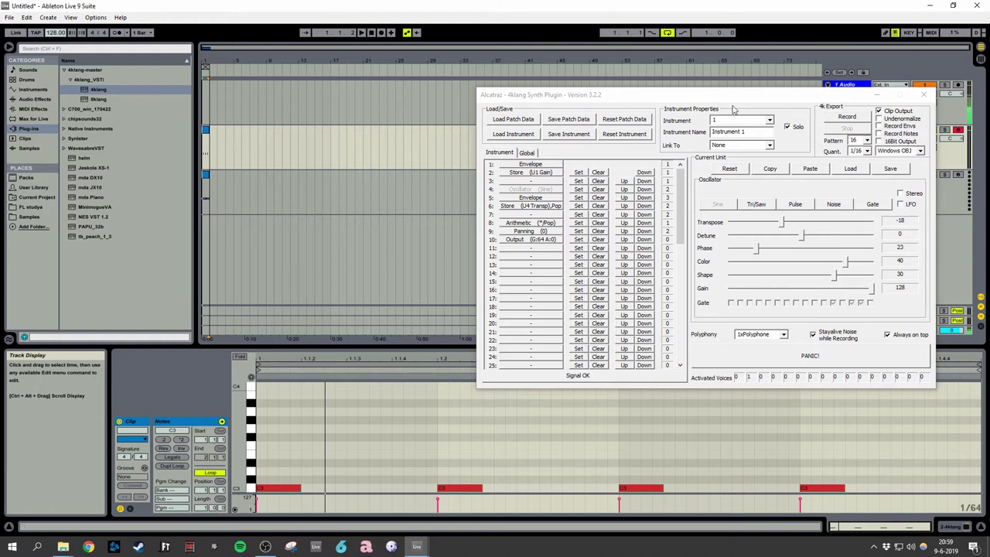
# - Switch to instrument 2 and copy the clip from the 4klang track to the start of the MIDI track below
pyautogui.click(750, 121)
pyautogui.write('2')
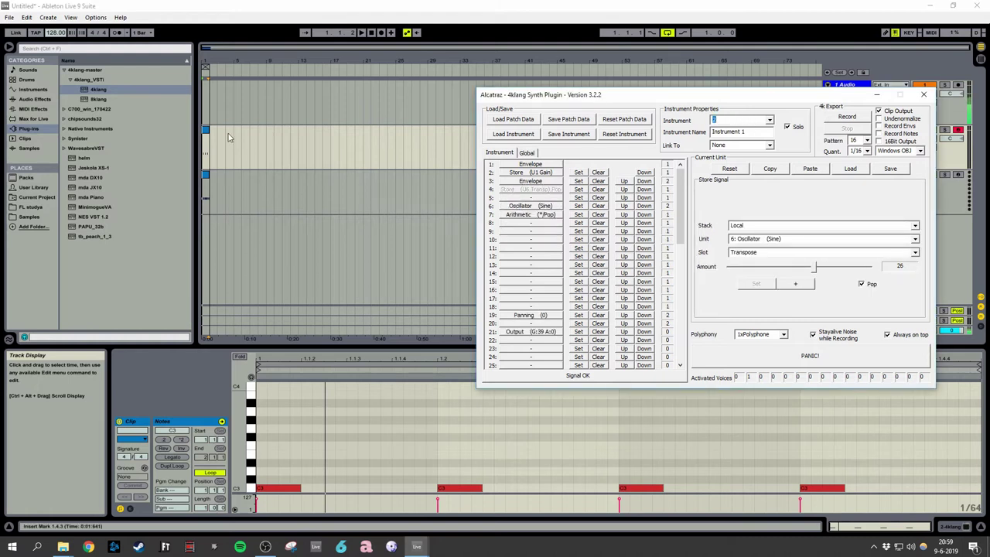
pyautogui.click(216, 159)
pyautogui.hotkey('ctrl', 'c')
pyautogui.click(207, 175)
pyautogui.hotkey('ctrl', 'v')
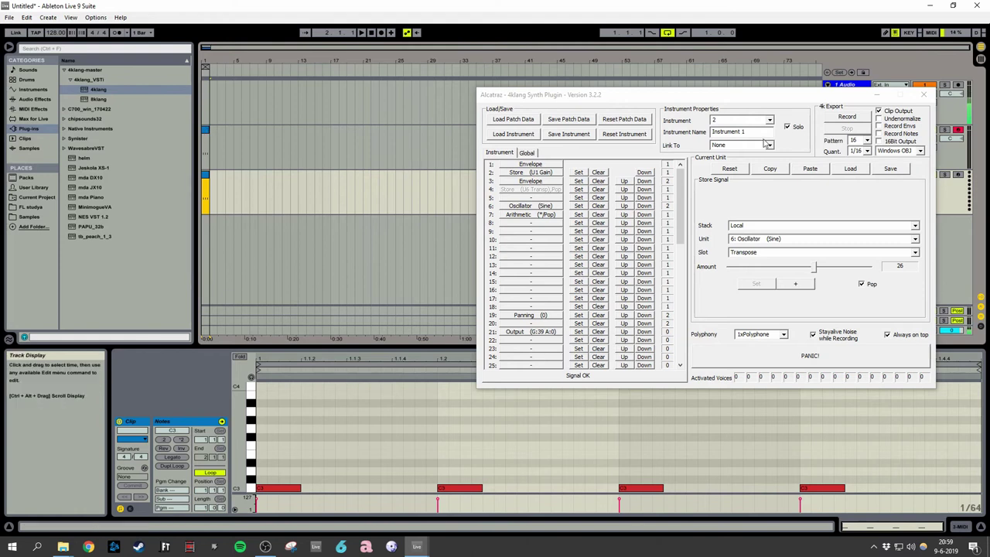
# - Review the settings of instrument 2's Oscillator, Arithmetic and transpose Store units
pyautogui.click(529, 206)
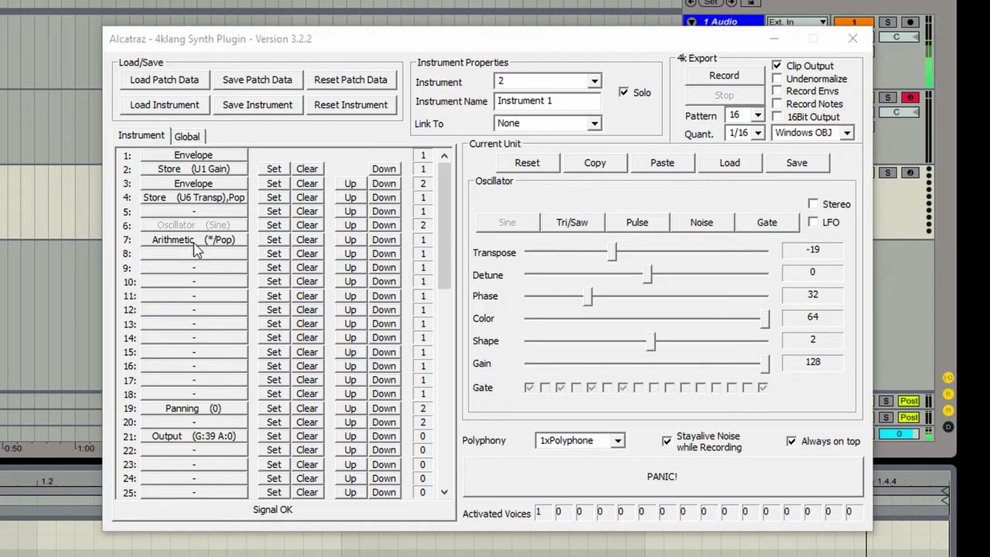
pyautogui.click(531, 215)
pyautogui.click(195, 225)
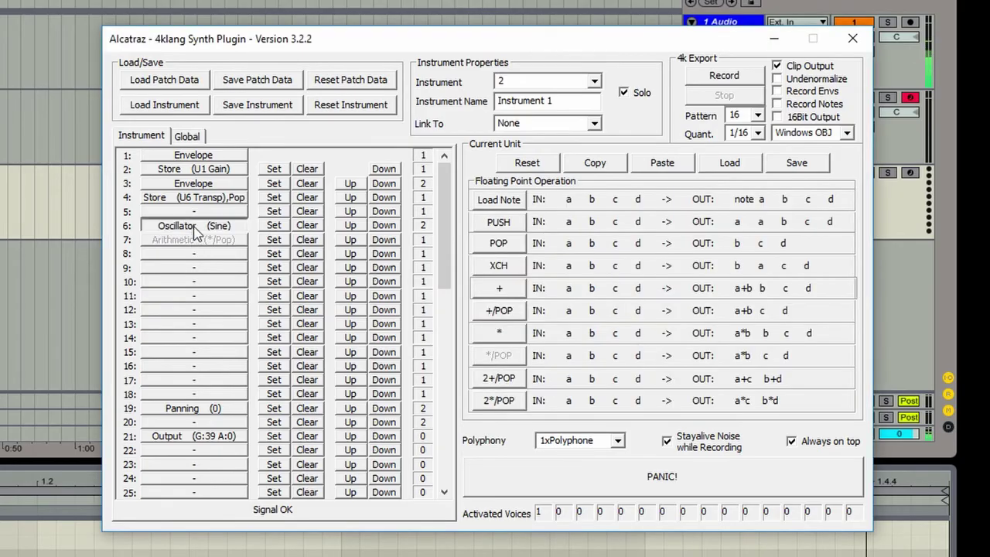
pyautogui.click(201, 197)
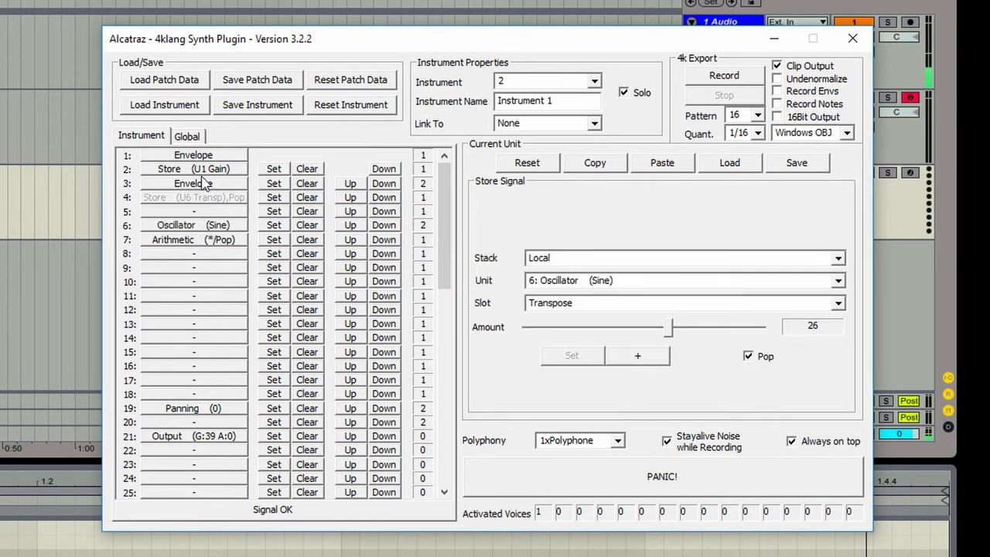
# - Return to instrument 1 and set the unit 4 Sine oscillator's color to 64 and shape to 2
pyautogui.scroll(1, 556, 76)
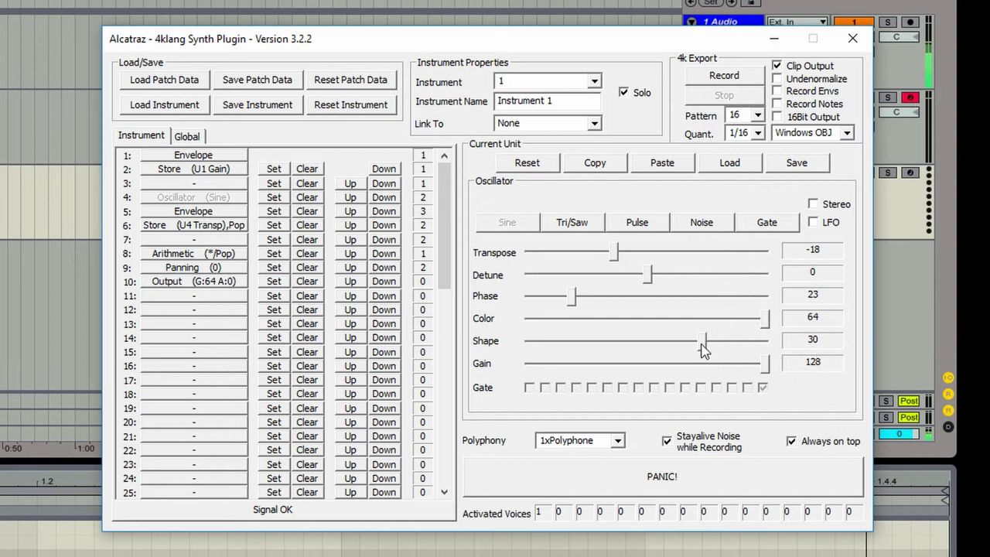
pyautogui.moveTo(700, 344); pyautogui.dragTo(651, 344)
pyautogui.click(576, 1)
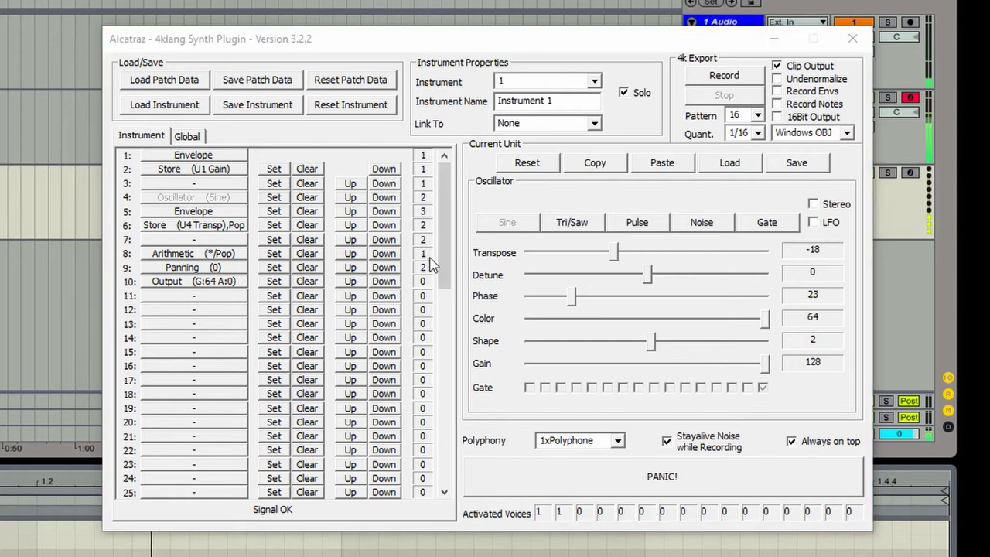
# - Set instrument 1's unit 5 Envelope to attack 41, decay 63, sustain 0 and release 107 during playback
pyautogui.click(222, 156)
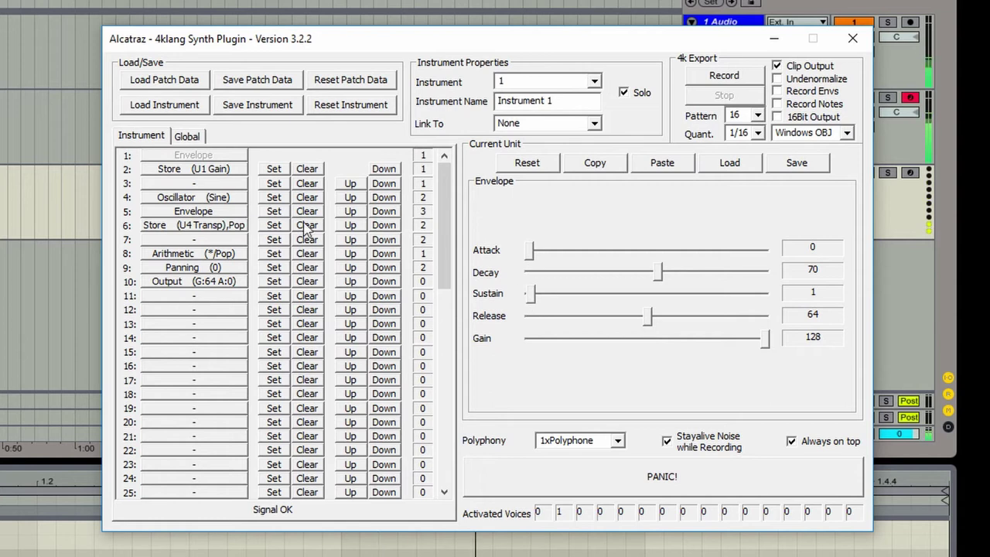
pyautogui.click(212, 212)
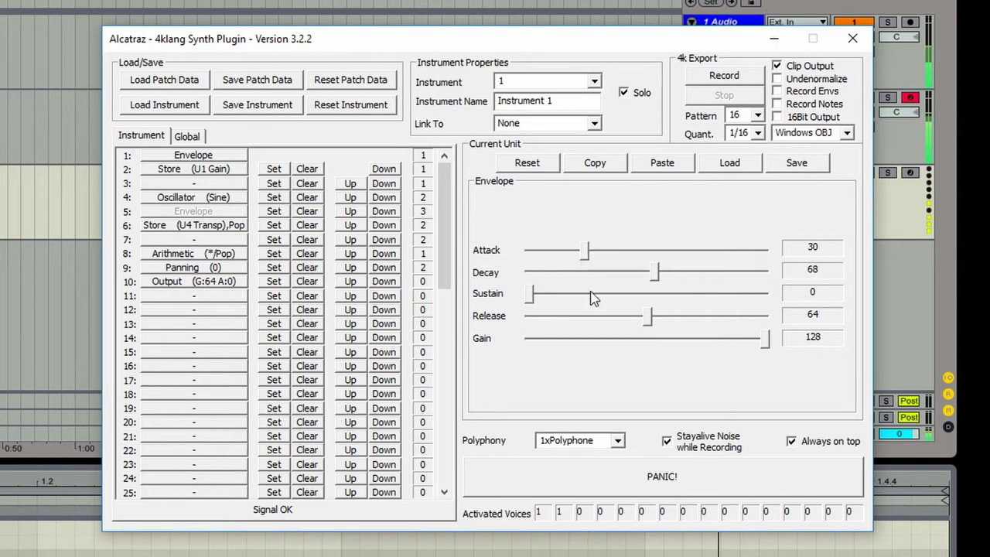
pyautogui.moveTo(648, 318); pyautogui.dragTo(727, 313)
pyautogui.moveTo(584, 249); pyautogui.dragTo(604, 248)
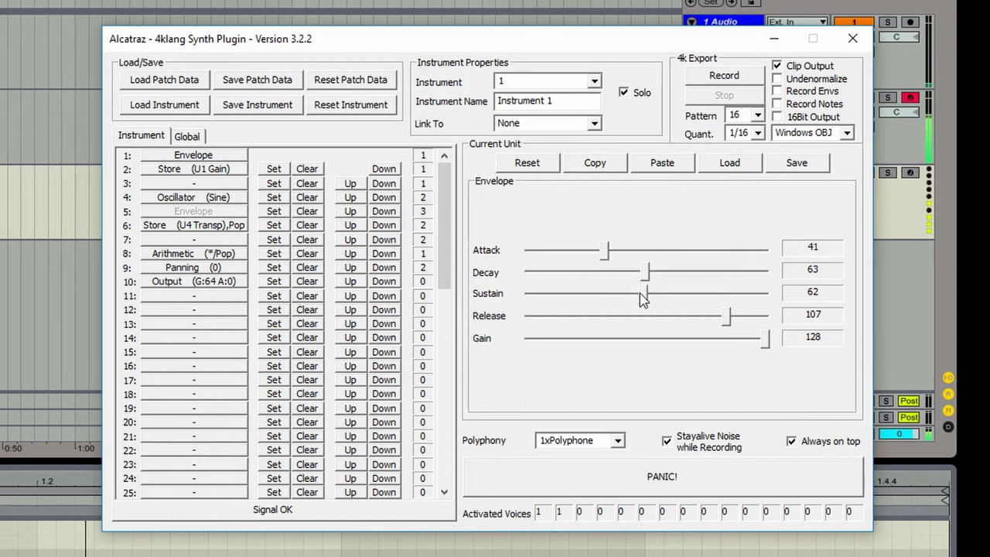
pyautogui.moveTo(642, 293); pyautogui.dragTo(495, 297)
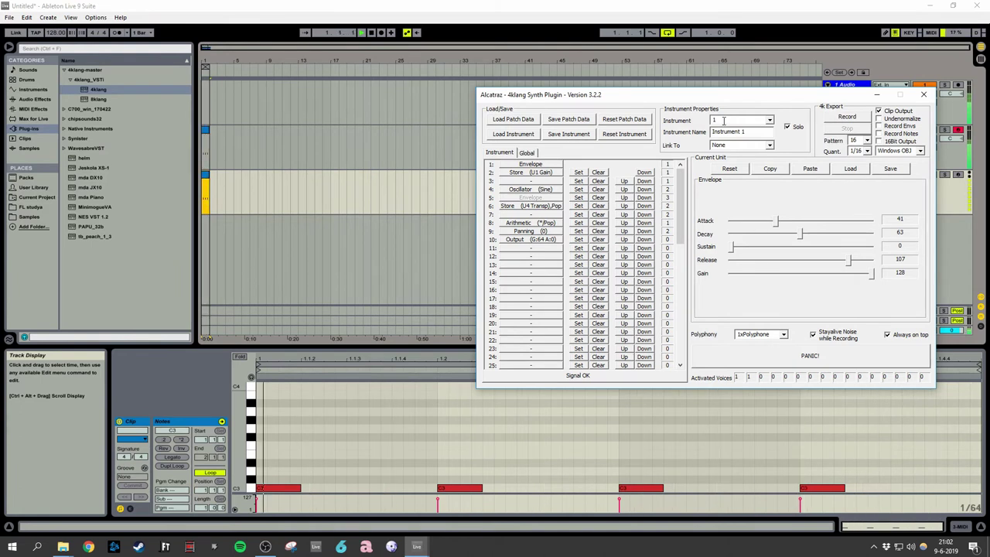
# - Switch instrument 1's unit 4 oscillator to Pulse and set its phase to 0 and color to 13
pyautogui.click(543, 190)
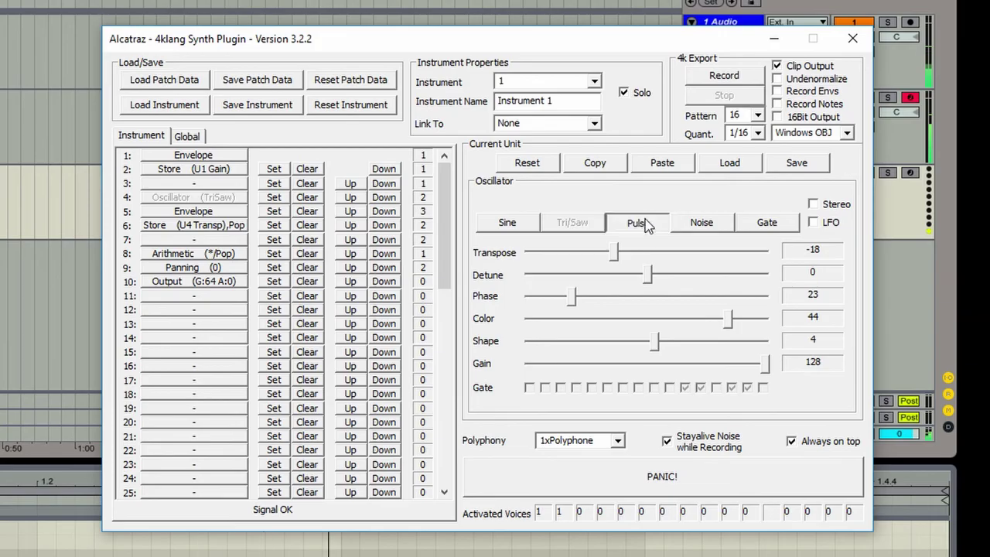
pyautogui.click(646, 223)
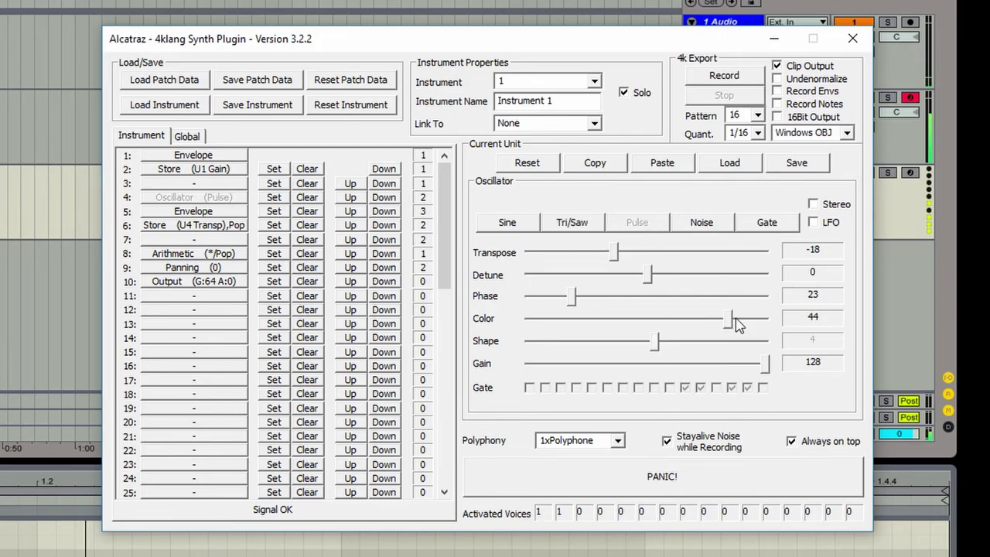
pyautogui.moveTo(729, 319); pyautogui.dragTo(645, 320)
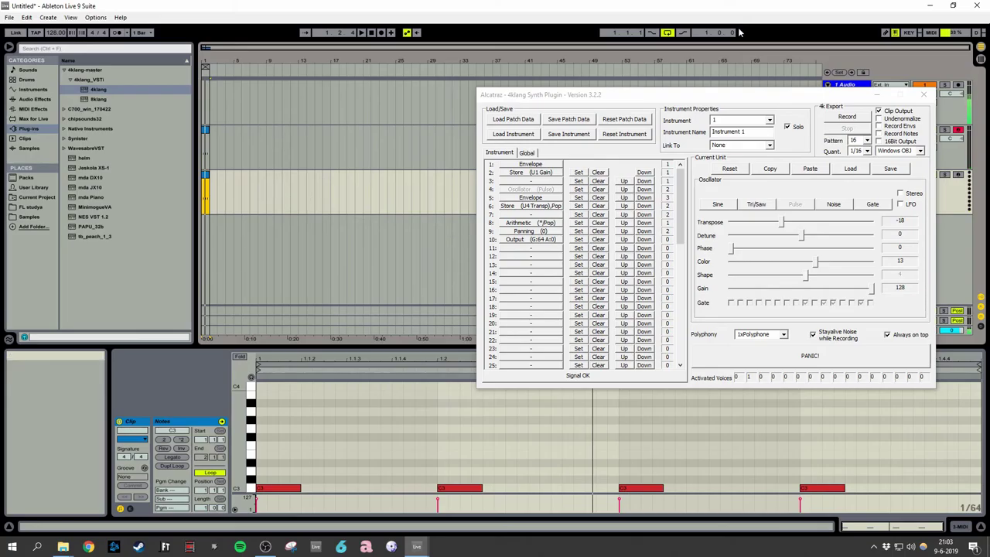
# - Select instrument 2 and reset it to the default unit stack
pyautogui.click(752, 120)
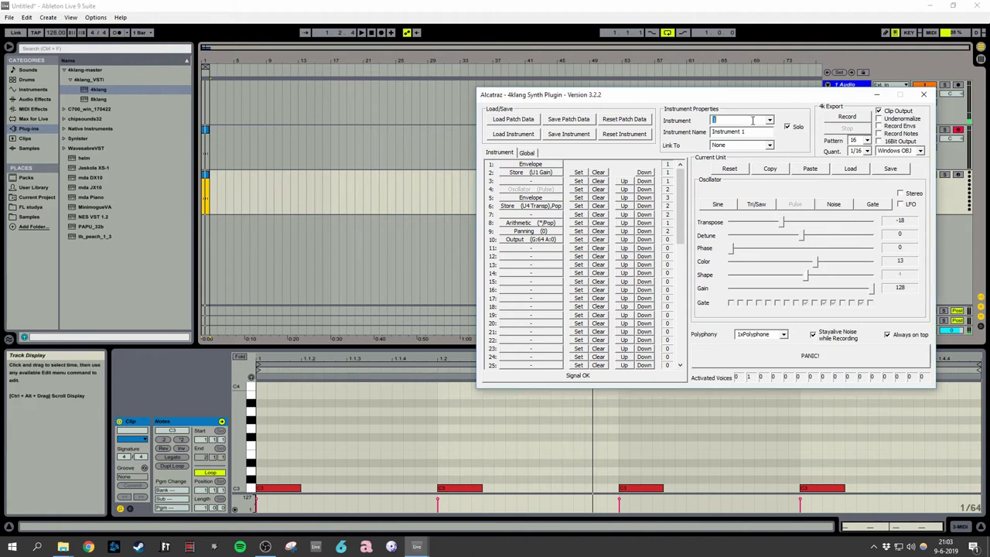
pyautogui.scroll(-1, 746, 120)
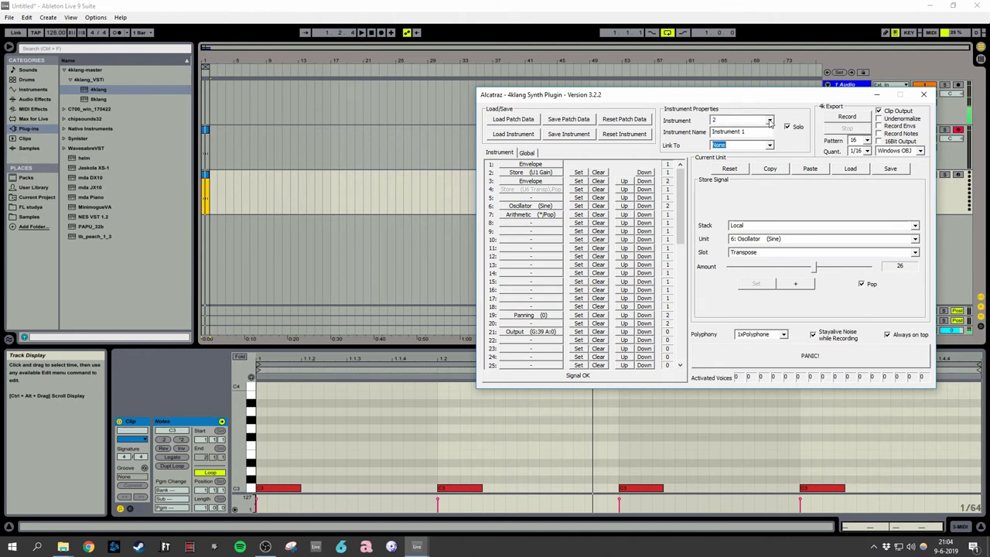
pyautogui.click(770, 122)
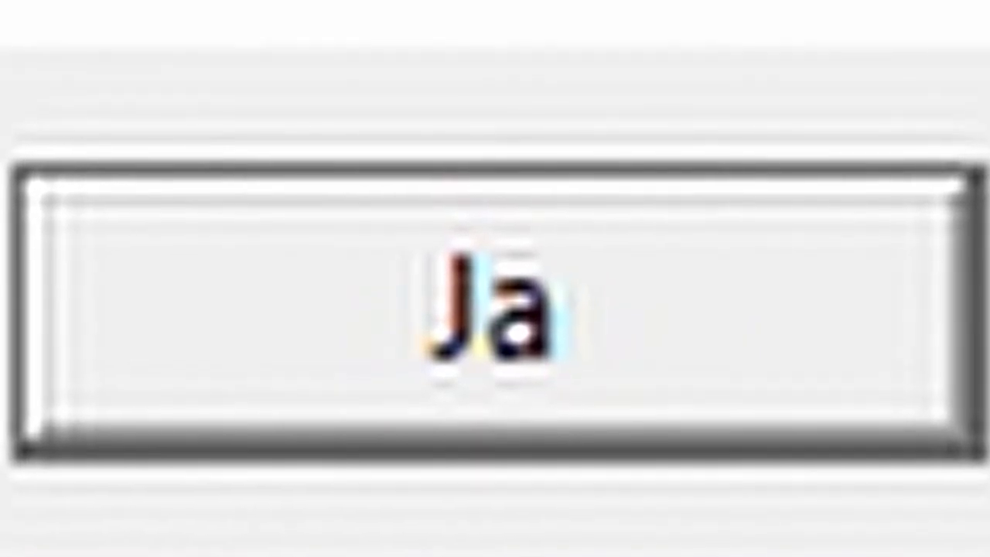
pyautogui.click(495, 302)
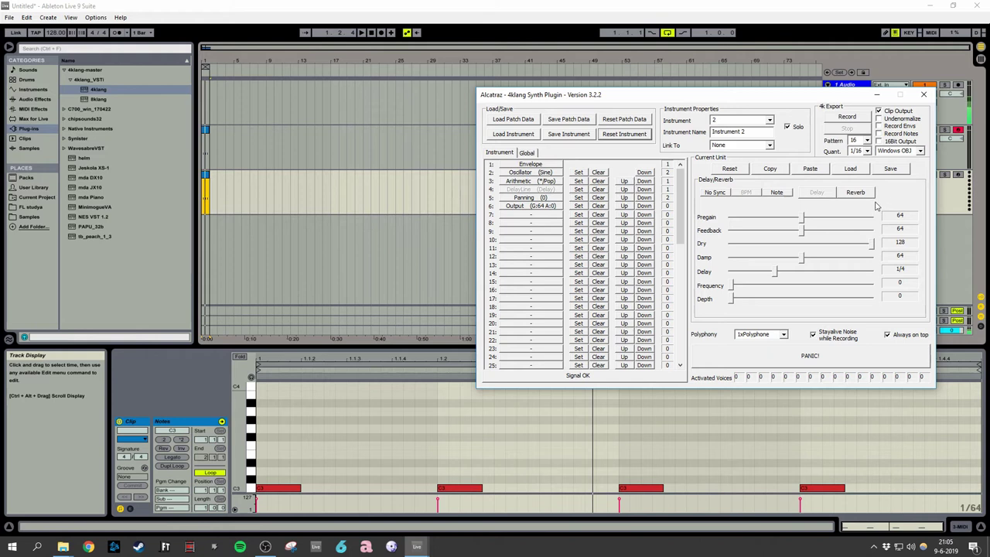
# - Turn instrument 2 into a Noise oscillator patch named hihat, with envelope attack 0 and sustain 11, and play it
pyautogui.click(532, 172)
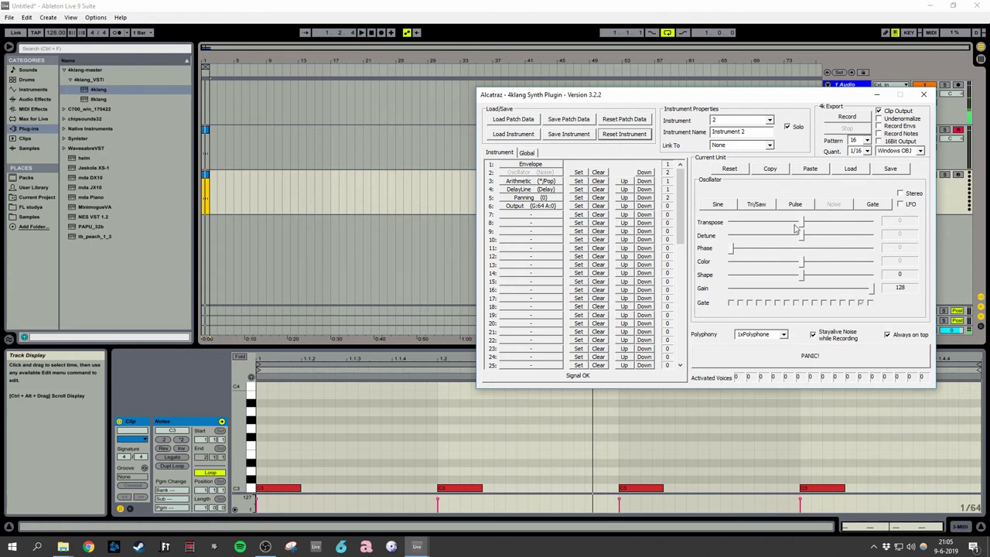
pyautogui.click(759, 133)
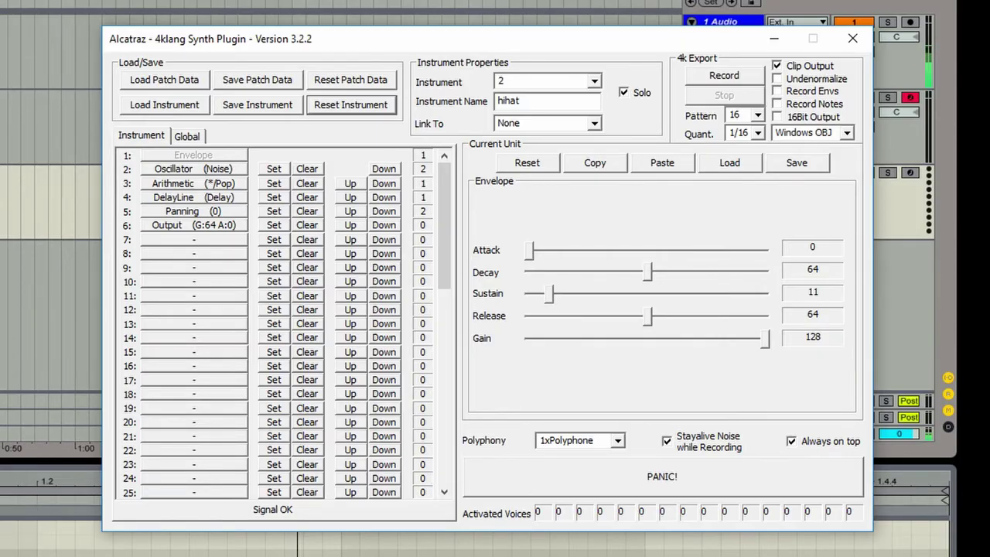
pyautogui.press('space')
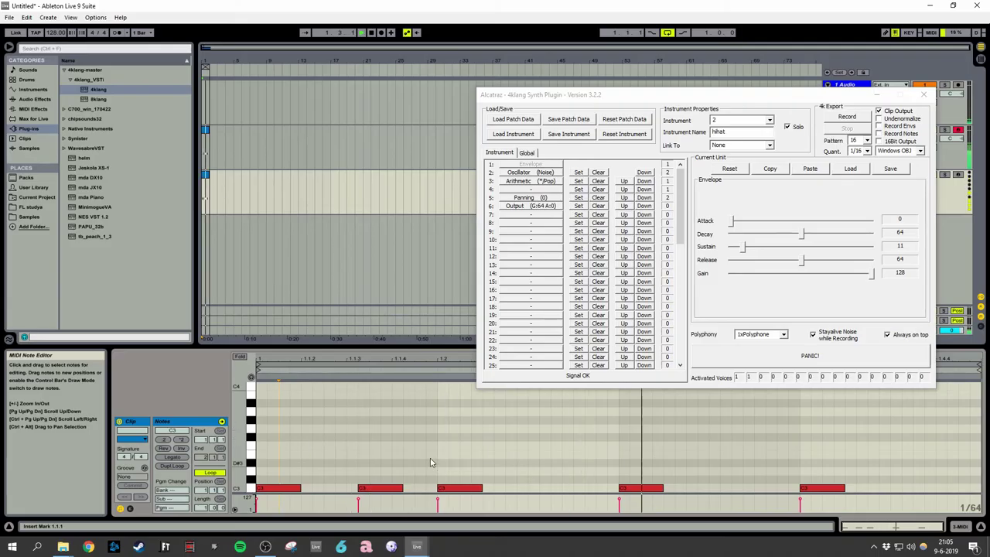
# - Move the added C3 note to 1.1.3 and duplicate the first beat's two notes across the rest of the bar
pyautogui.moveTo(368, 489); pyautogui.dragTo(355, 489)
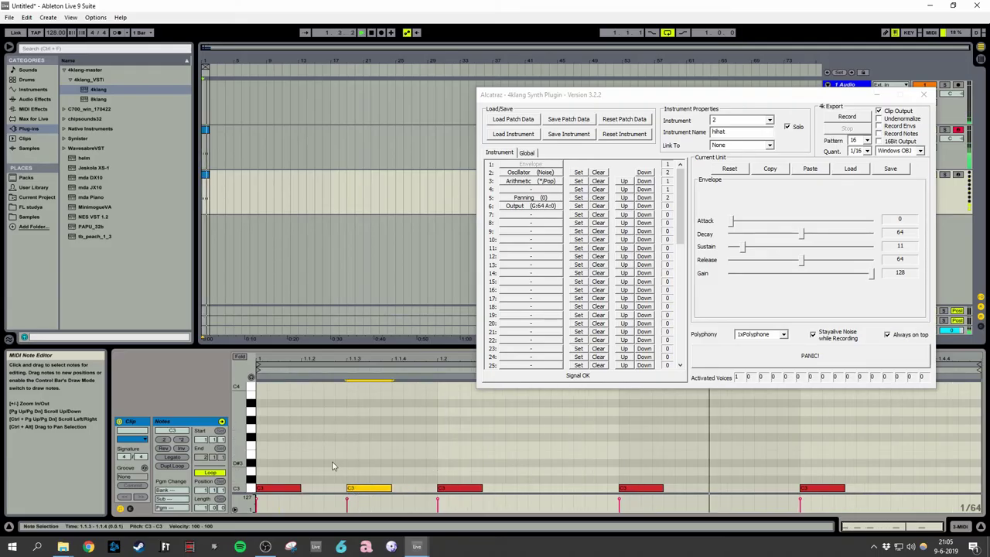
pyautogui.moveTo(266, 461); pyautogui.dragTo(437, 495)
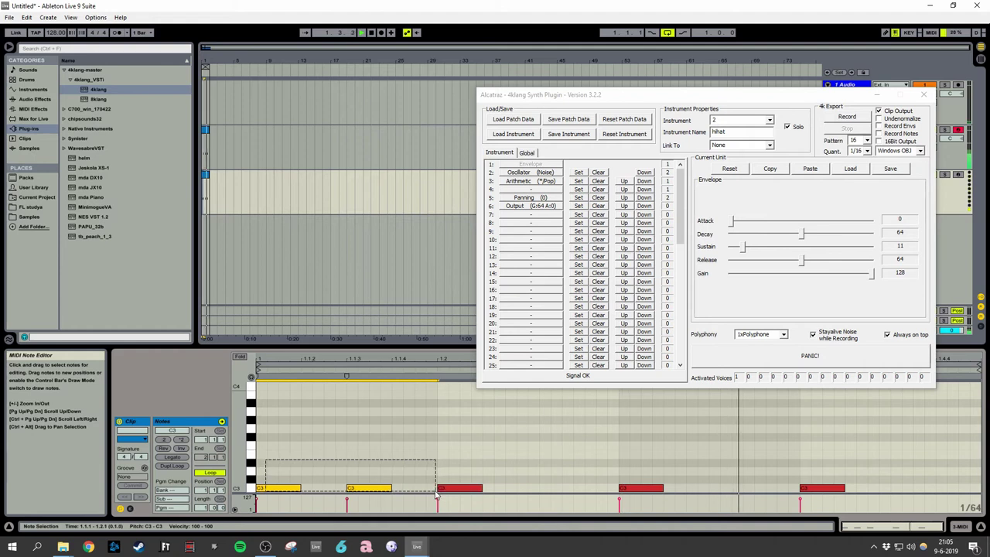
pyautogui.hotkey('ctrl', 'd')
pyautogui.hotkey('ctrl', 'd')
pyautogui.hotkey('ctrl', 'd')
# - Set the hihat's Envelope to attack 24, decay 58 and sustain 0, and stop playback
pyautogui.moveTo(733, 220); pyautogui.dragTo(758, 220)
pyautogui.moveTo(801, 233); pyautogui.dragTo(715, 246)
pyautogui.moveTo(792, 234); pyautogui.dragTo(793, 238)
pyautogui.click(643, 4)
pyautogui.press('space')
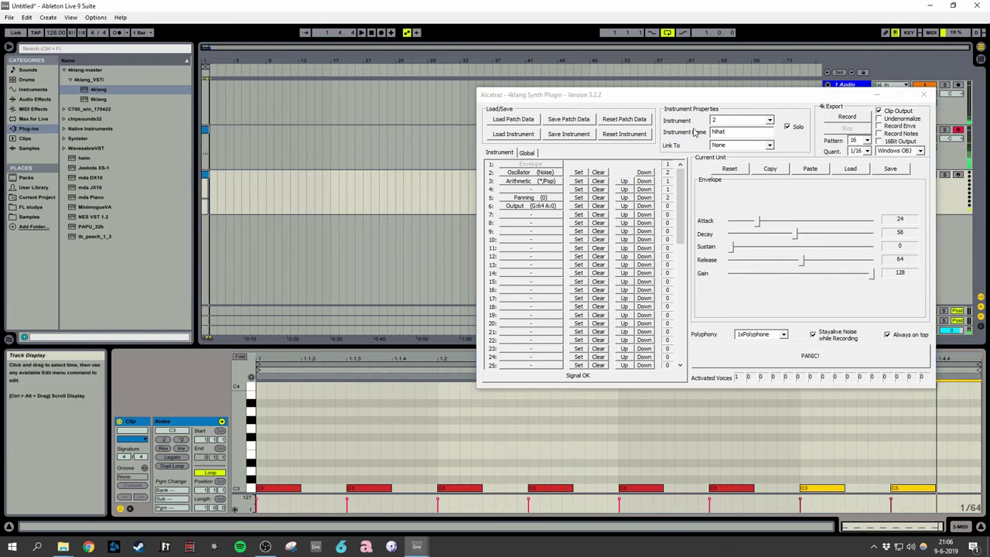
# - Select instrument 3, name it snare and turn off Solo
pyautogui.click(769, 121)
pyautogui.click(741, 143)
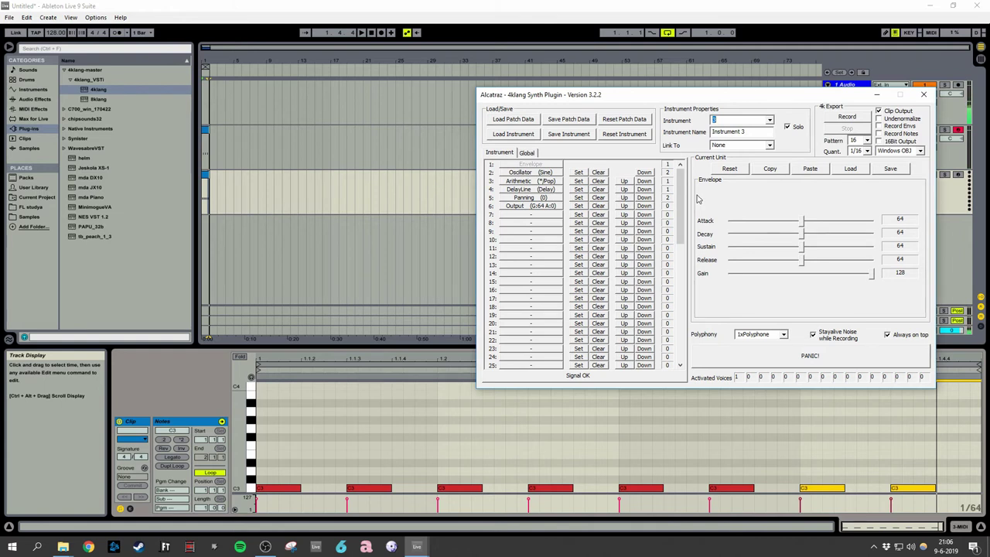
pyautogui.press('Tab')
pyautogui.write('s')
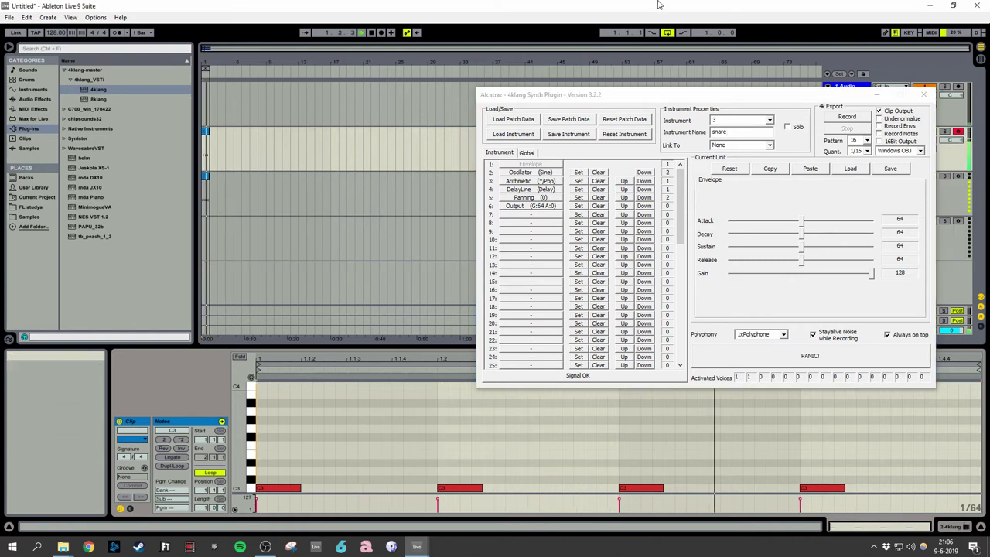
pyautogui.press('space')
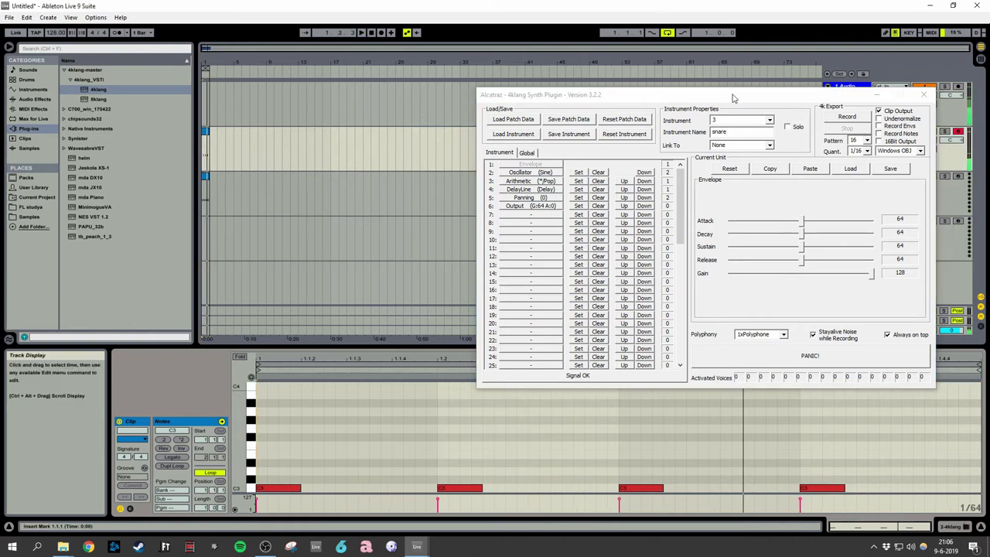
# - Name instrument 1 kick and set its unit 1 Envelope to decay 30 and sustain 113 with a shorter release
pyautogui.click(769, 120)
pyautogui.click(731, 131)
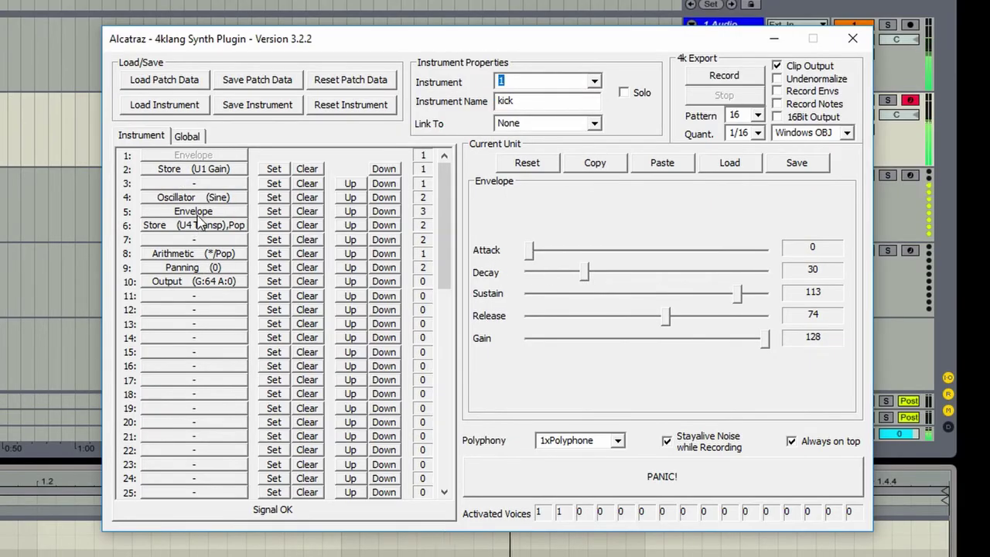
pyautogui.moveTo(665, 316); pyautogui.dragTo(621, 315)
# - Raise the color of the kick's unit 4 Sine oscillator to its maximum
pyautogui.click(217, 197)
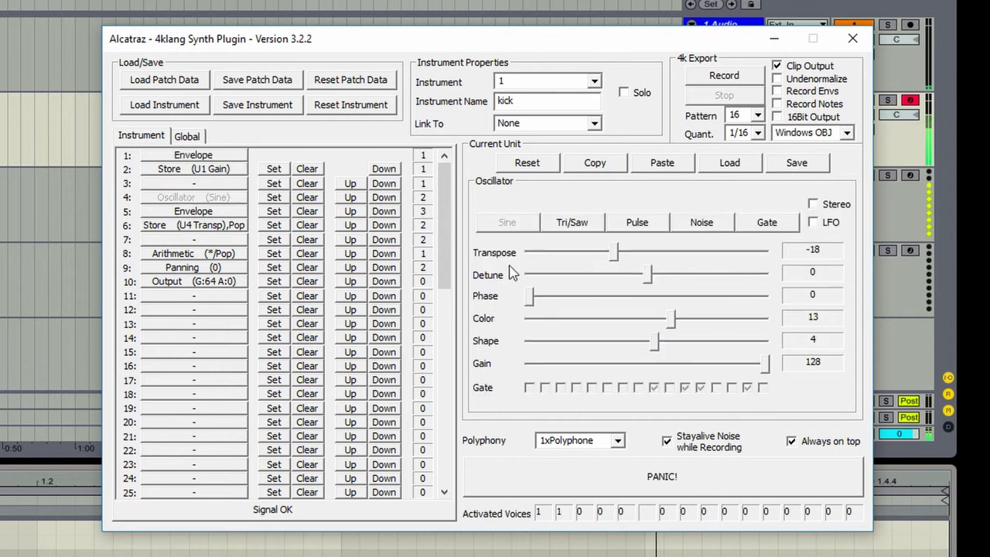
pyautogui.moveTo(671, 319); pyautogui.dragTo(779, 323)
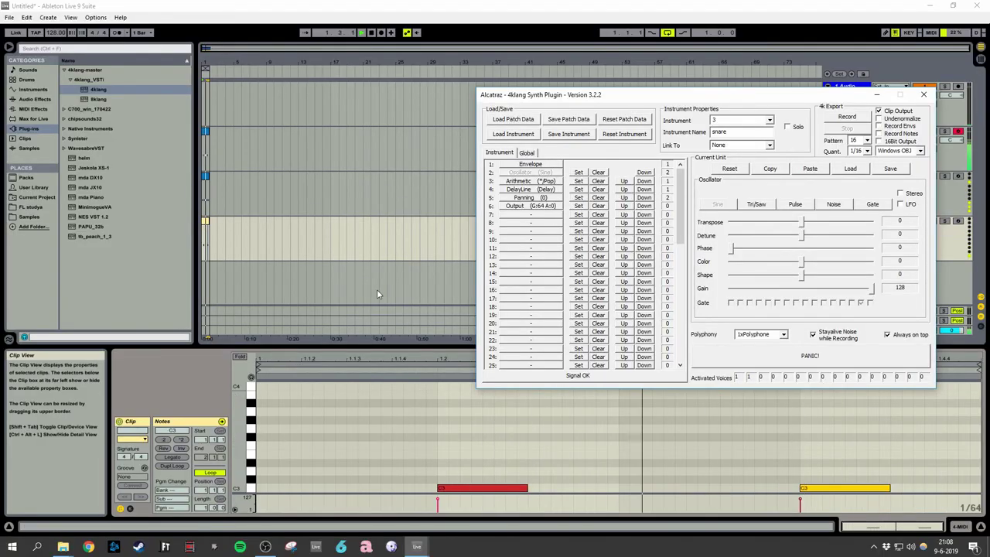
# - Route the output of the 4 MIDI track to 2-4klang on channel 3-4klang
pyautogui.moveTo(793, 100); pyautogui.dragTo(672, 80)
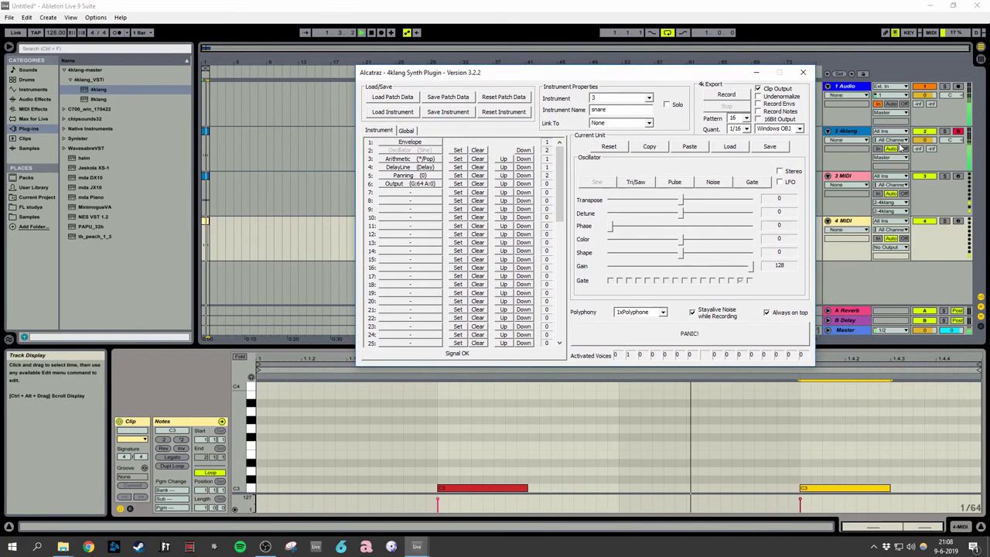
pyautogui.click(890, 247)
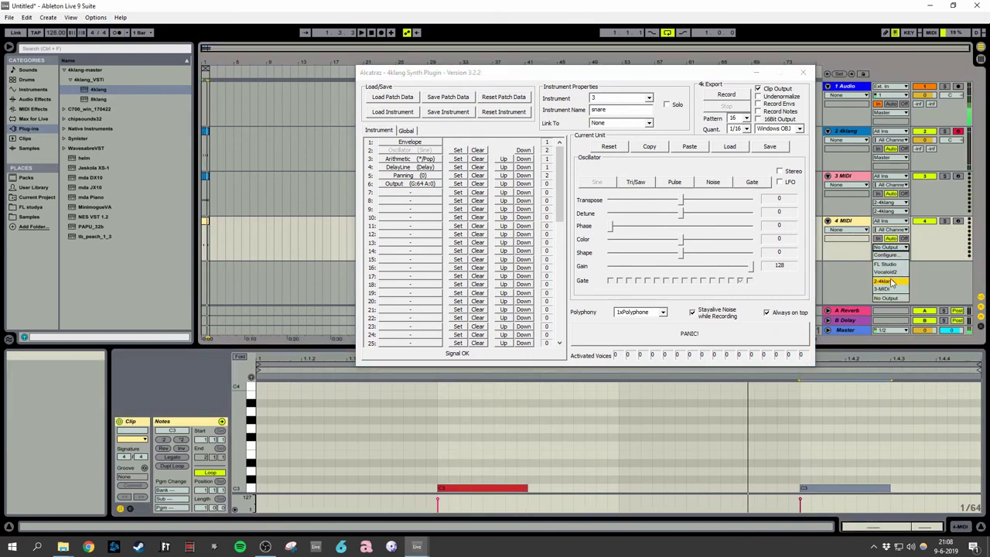
pyautogui.click(892, 283)
pyautogui.click(891, 256)
pyautogui.click(889, 288)
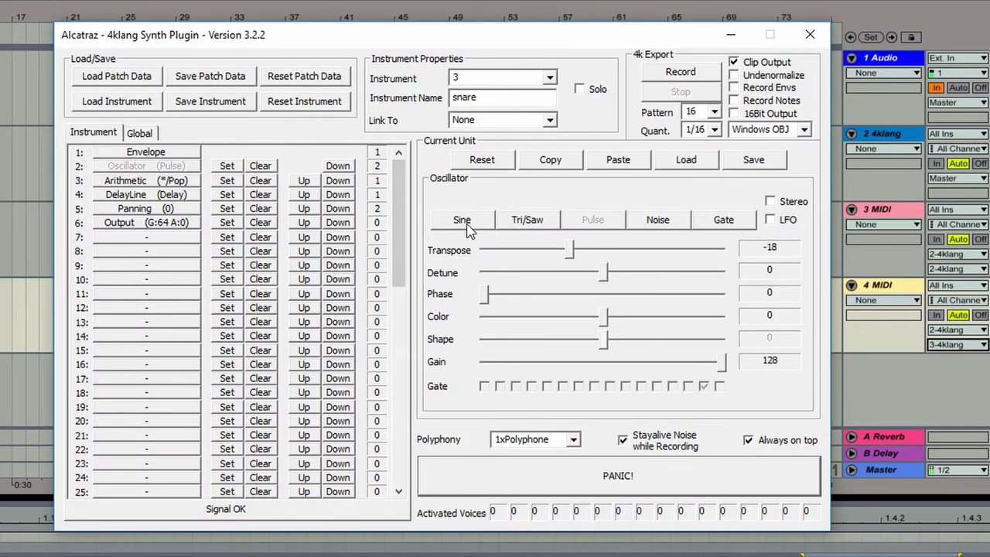
# - Switch the snare's unit 2 Oscillator to Sine and set its color to 40 and shape to 36
pyautogui.click(464, 221)
pyautogui.moveTo(607, 320); pyautogui.dragTo(679, 322)
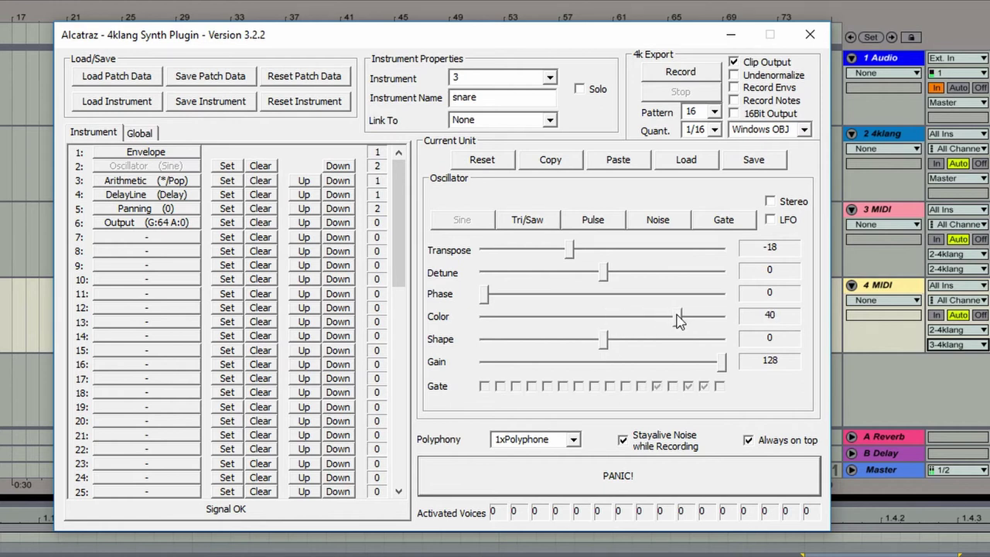
pyautogui.moveTo(607, 343); pyautogui.dragTo(670, 343)
# - Move the snare's Arithmetic, Panning and Output to units 8, 9 and 10, and clear its DelayLine
pyautogui.click(338, 223)
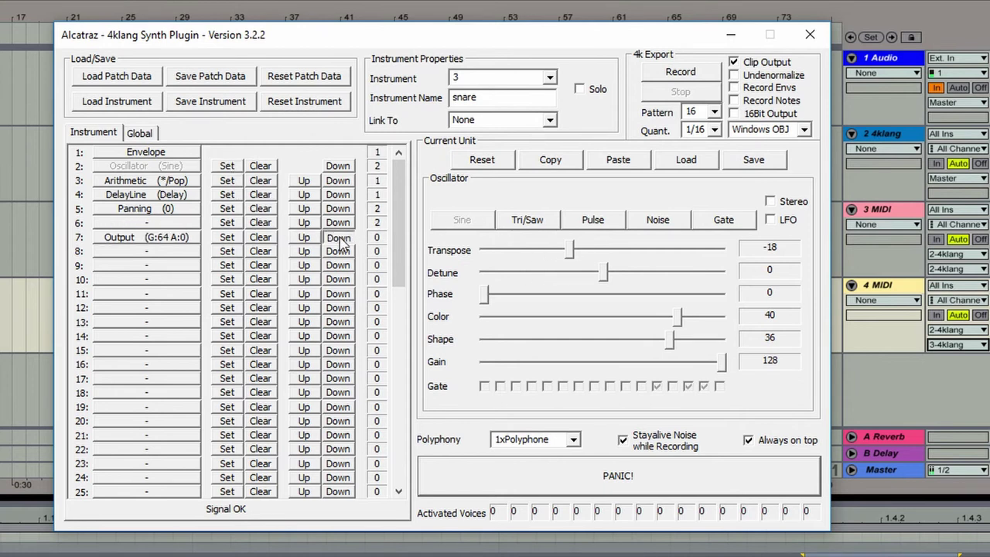
pyautogui.click(339, 237)
pyautogui.click(341, 251)
pyautogui.click(345, 265)
pyautogui.click(344, 279)
pyautogui.click(266, 196)
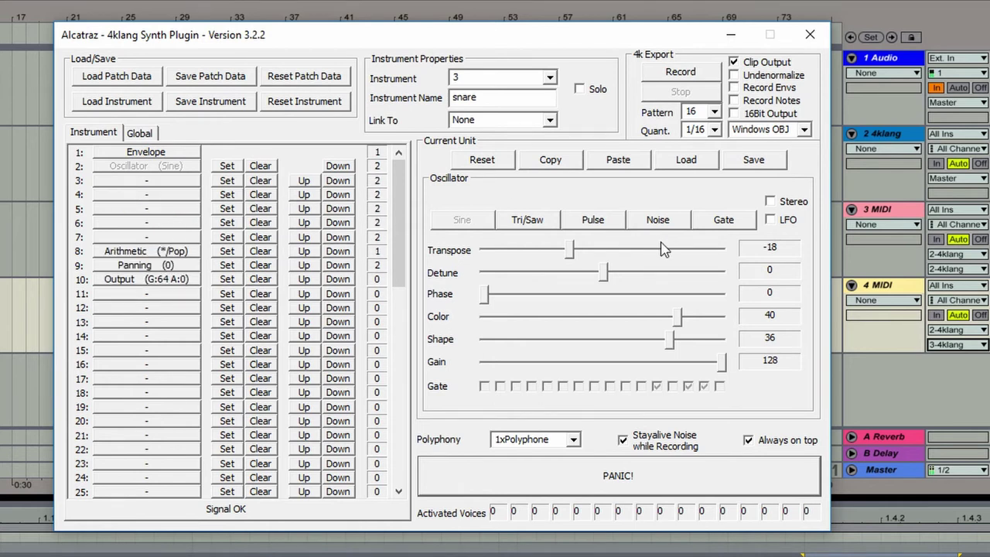
# - Add a DelayLine in unit 7 of the snare and switch it to Reverb
pyautogui.click(233, 238)
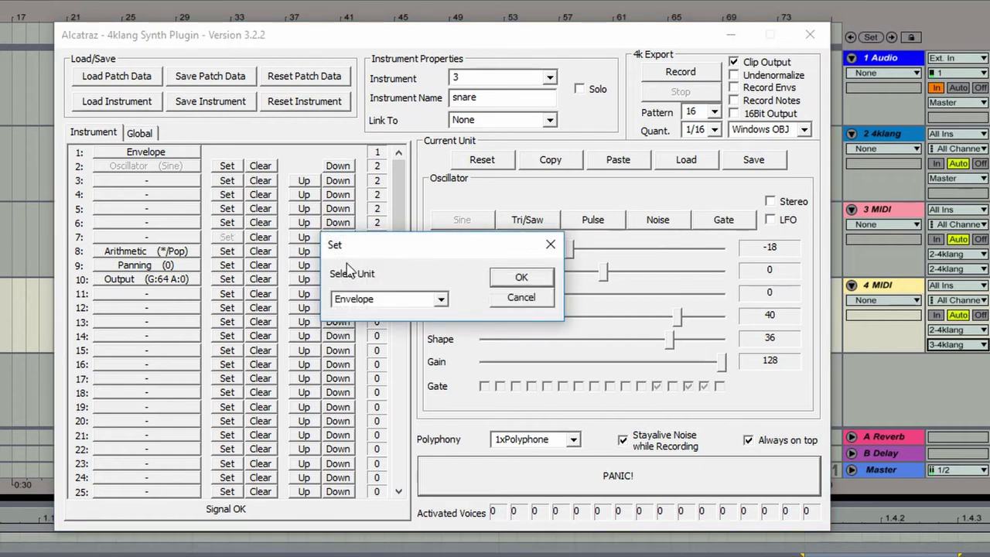
pyautogui.click(441, 301)
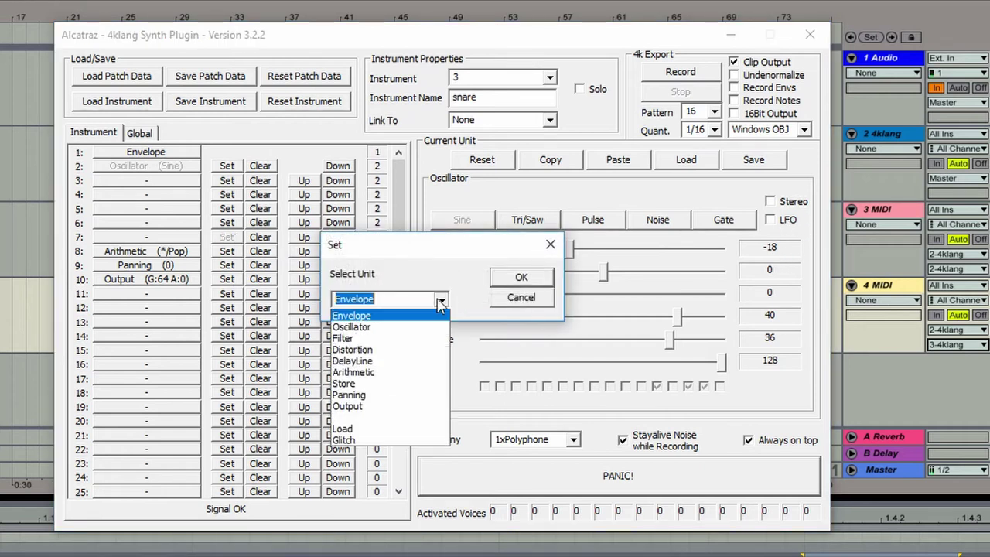
pyautogui.click(393, 362)
pyautogui.click(542, 278)
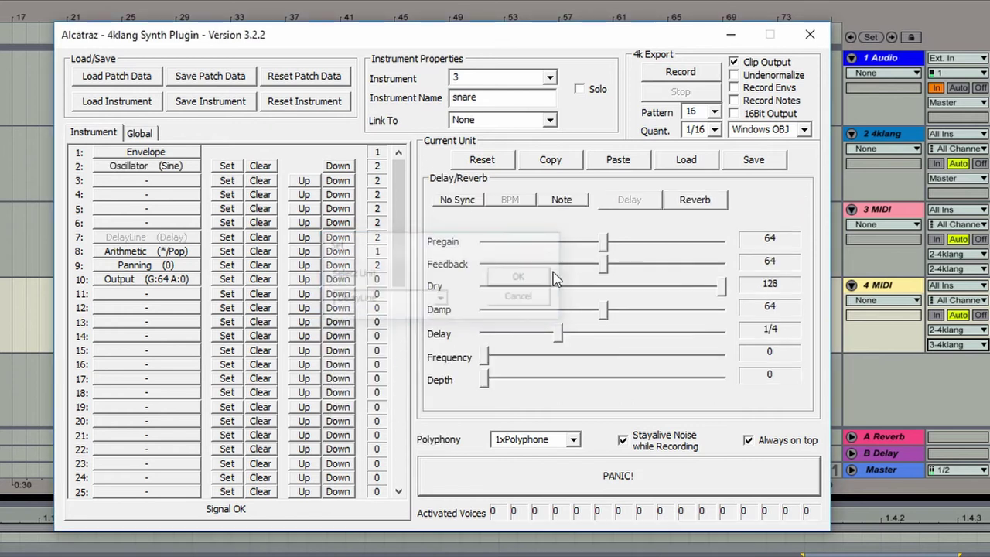
pyautogui.click(692, 201)
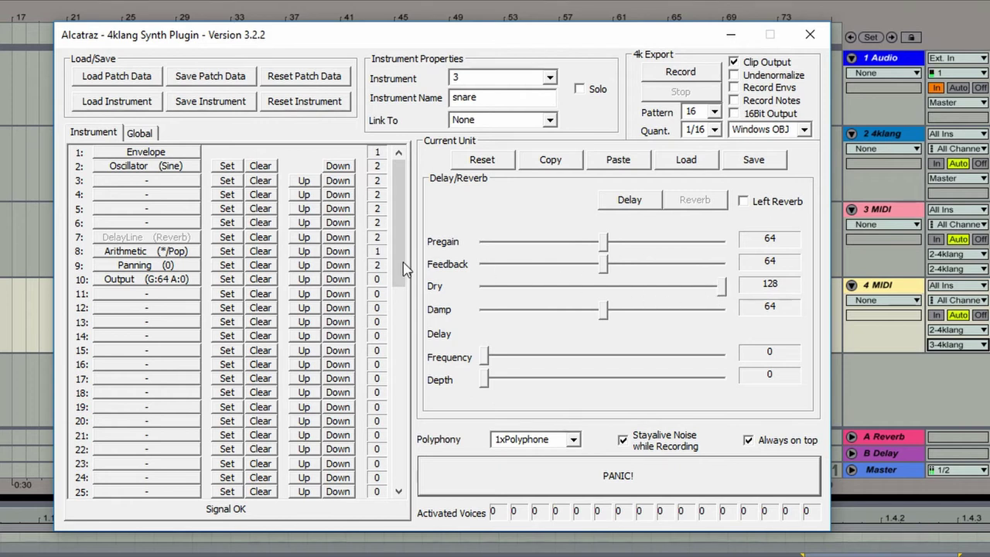
# - Move the snare's Sine Oscillator down to unit 5 and add an Envelope in unit 3
pyautogui.click(147, 167)
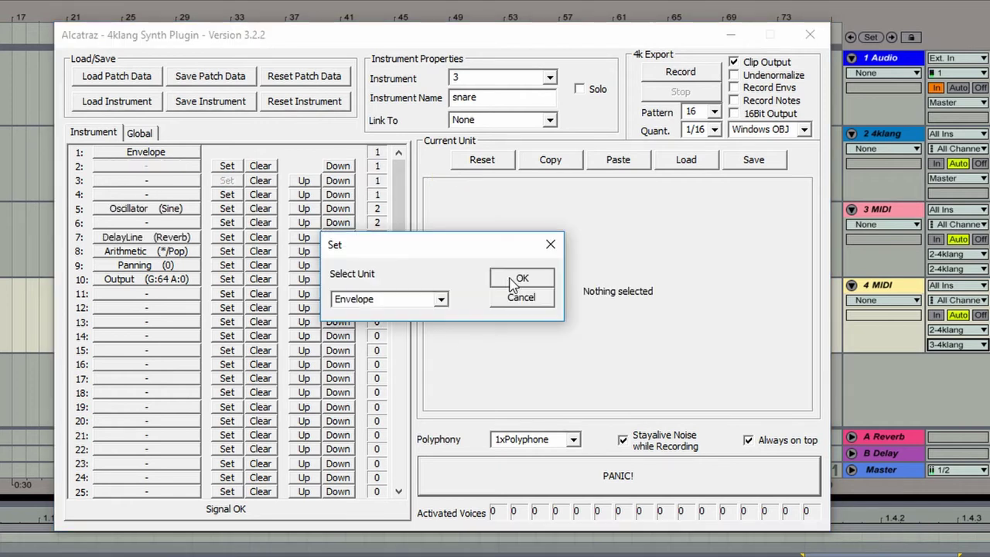
pyautogui.click(513, 279)
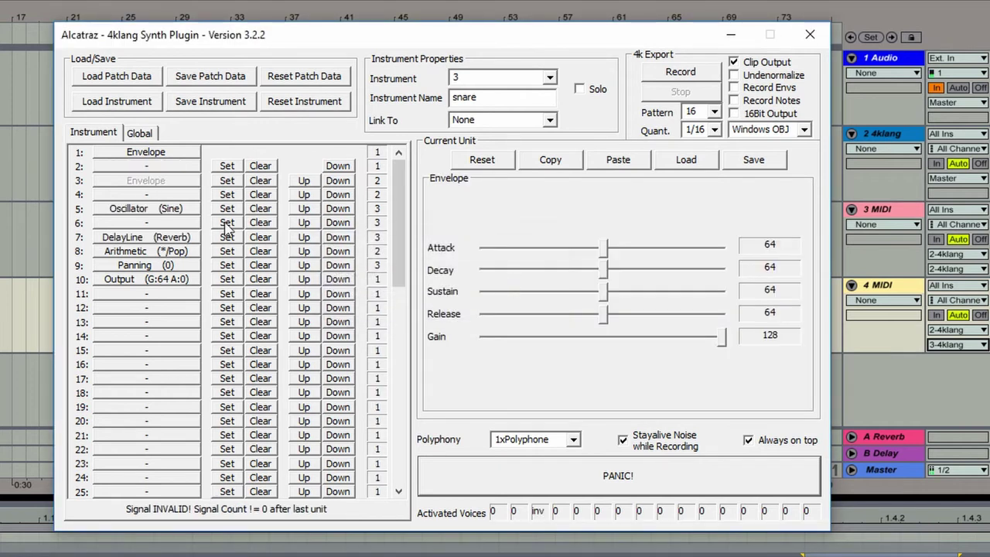
# - Add a Store in unit 6 targeting the unit 5 Oscillator's Transpose with amount 34 and Pop enabled
pyautogui.click(225, 221)
pyautogui.click(421, 382)
pyautogui.click(520, 277)
pyautogui.click(795, 279)
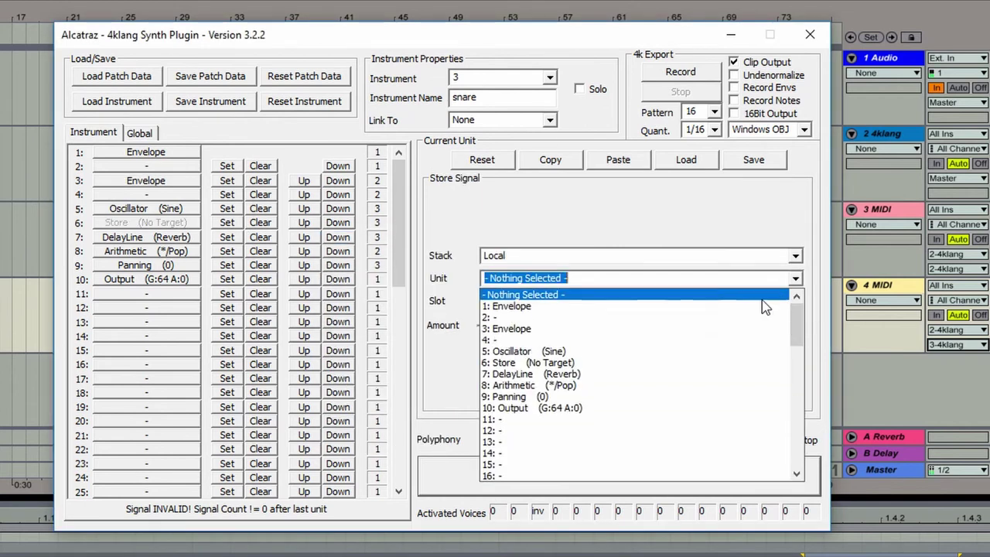
pyautogui.click(625, 351)
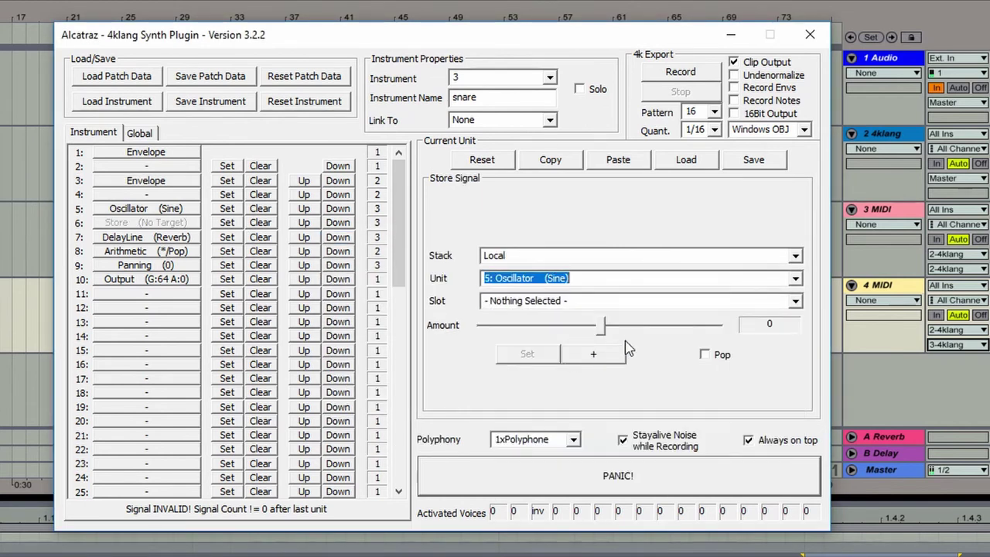
pyautogui.click(785, 301)
pyautogui.click(566, 339)
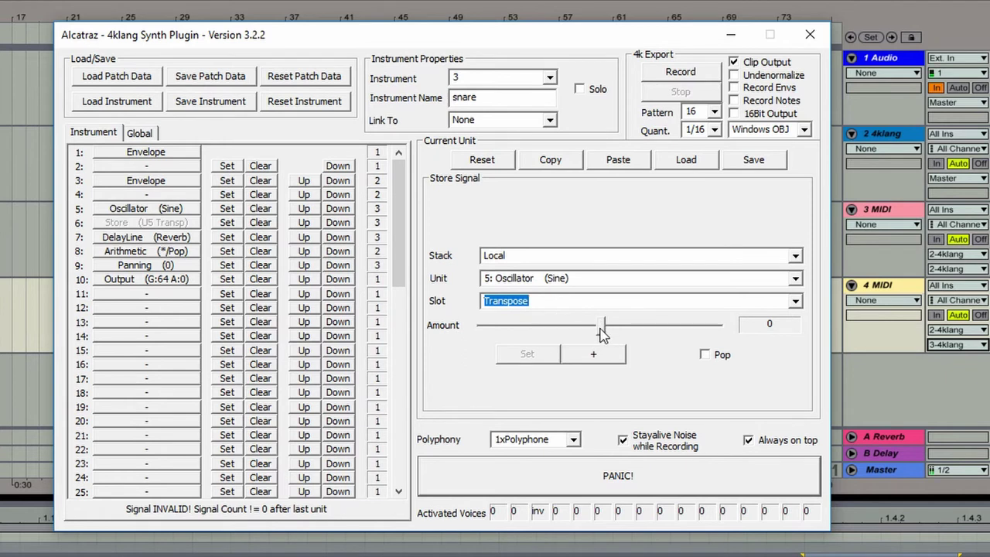
pyautogui.moveTo(603, 333); pyautogui.dragTo(618, 331)
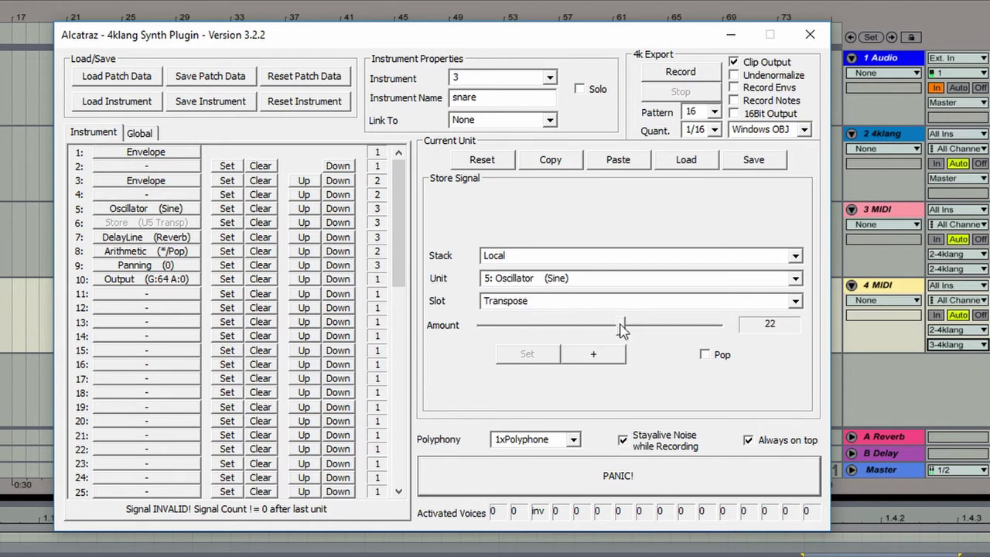
pyautogui.moveTo(622, 328); pyautogui.dragTo(630, 328)
pyautogui.click(704, 355)
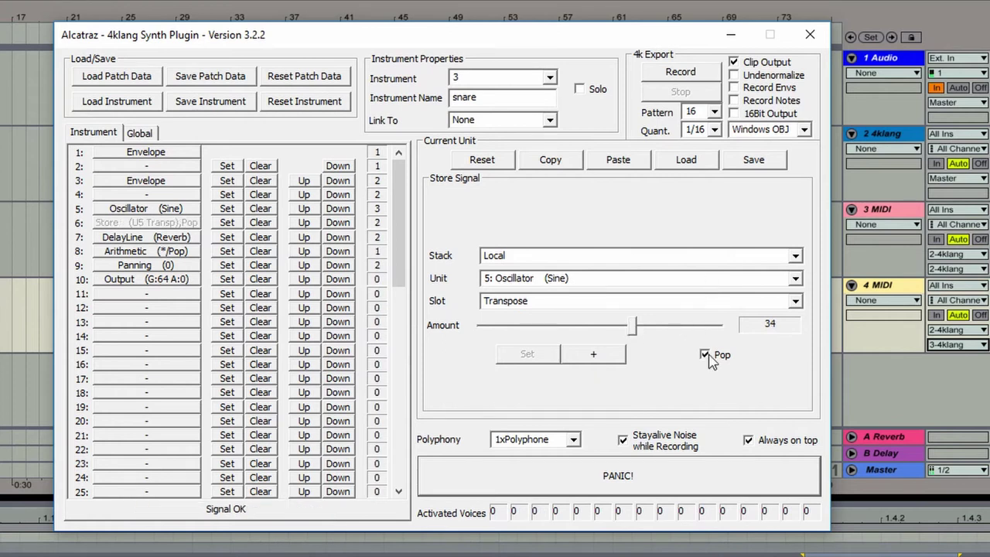
# - Set the snare's unit 3 Envelope to attack 12, decay 104, sustain 17 and release 78, and turn on Solo
pyautogui.click(181, 180)
pyautogui.moveTo(606, 249); pyautogui.dragTo(367, 251)
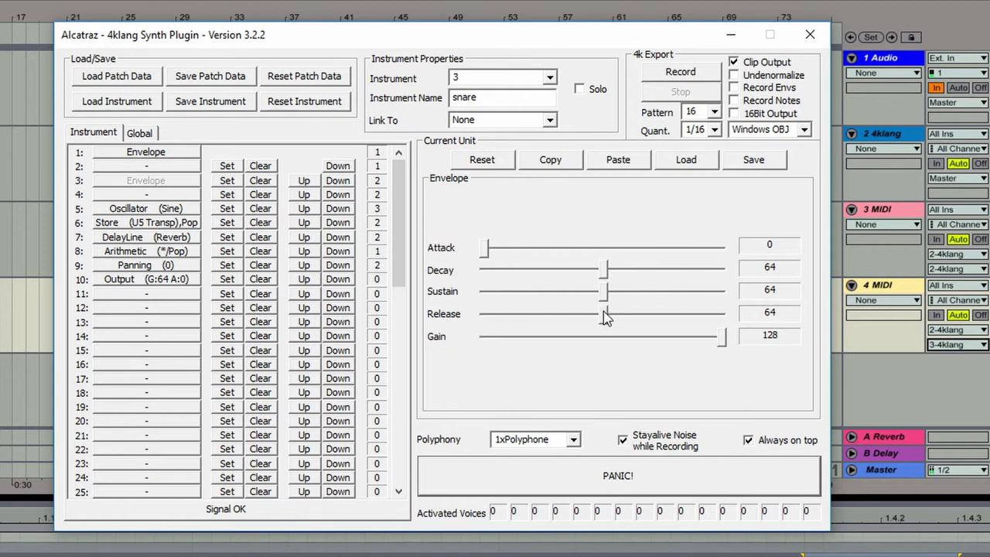
pyautogui.moveTo(604, 314); pyautogui.dragTo(629, 315)
pyautogui.click(594, 91)
pyautogui.hotkey('alt', 'Tab')
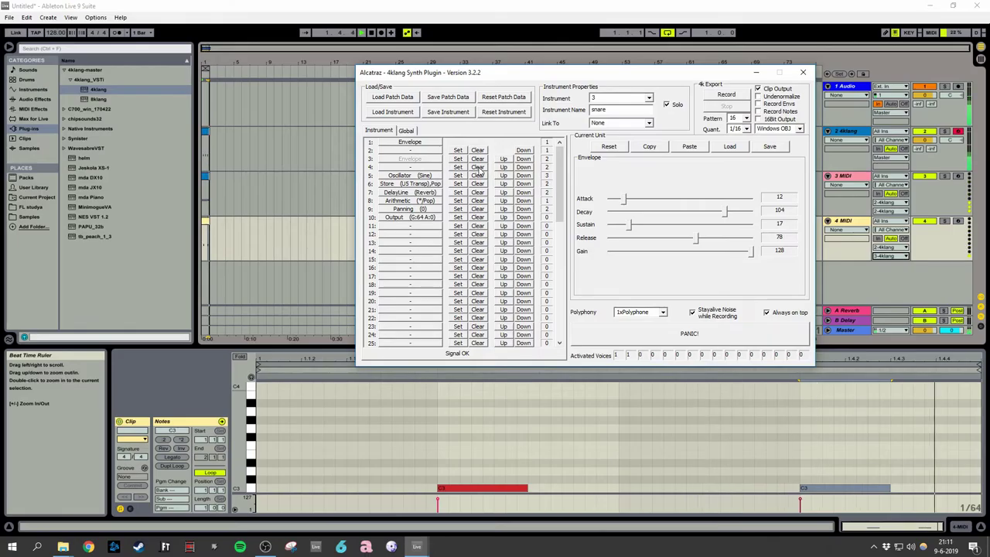
# - Move the snare's Store up to unit 4, ahead of the Oscillator, and clear the Reverb DelayLine in unit 7
pyautogui.click(452, 184)
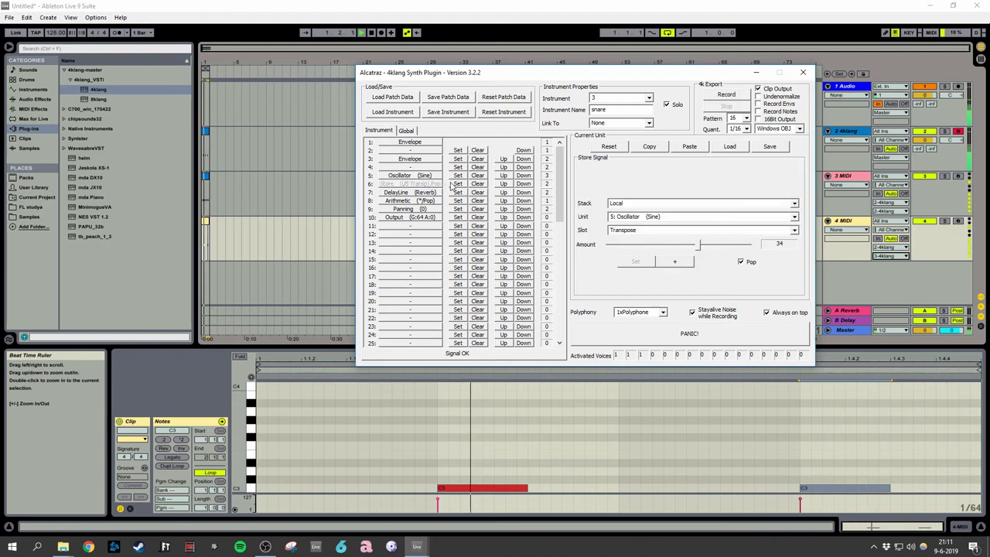
pyautogui.click(503, 184)
pyautogui.click(504, 184)
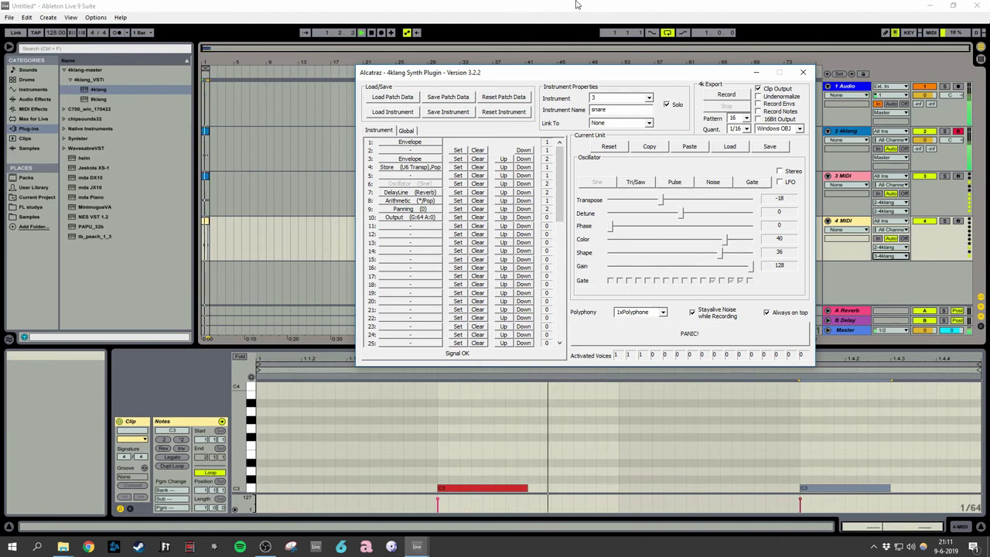
pyautogui.click(478, 193)
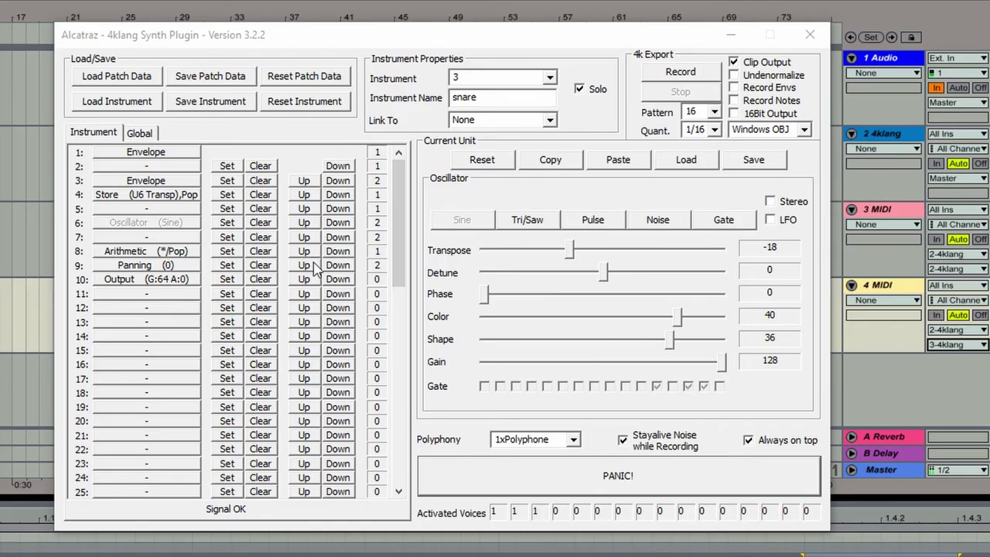
# - Shorten the decay of the snare's unit 3 Envelope
pyautogui.click(184, 182)
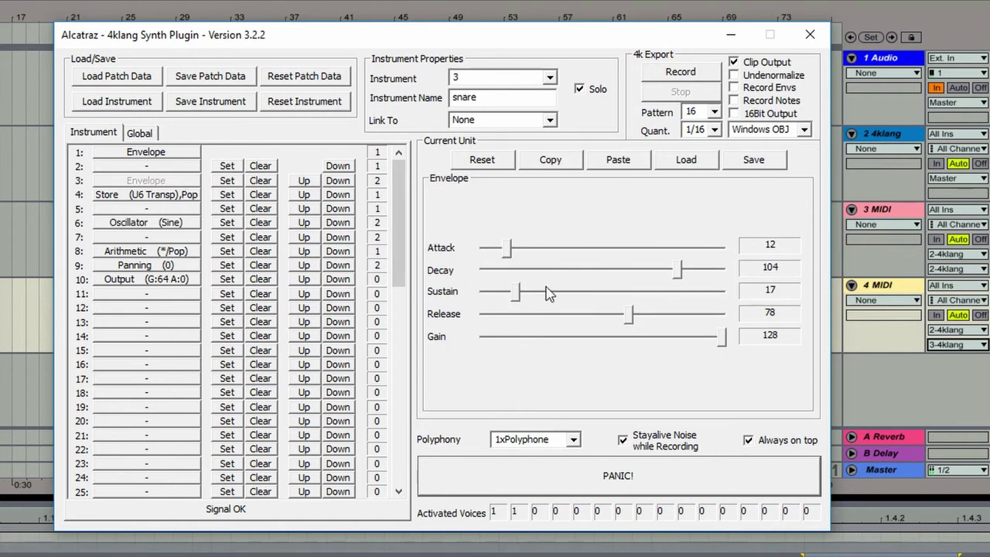
pyautogui.moveTo(678, 271); pyautogui.dragTo(610, 277)
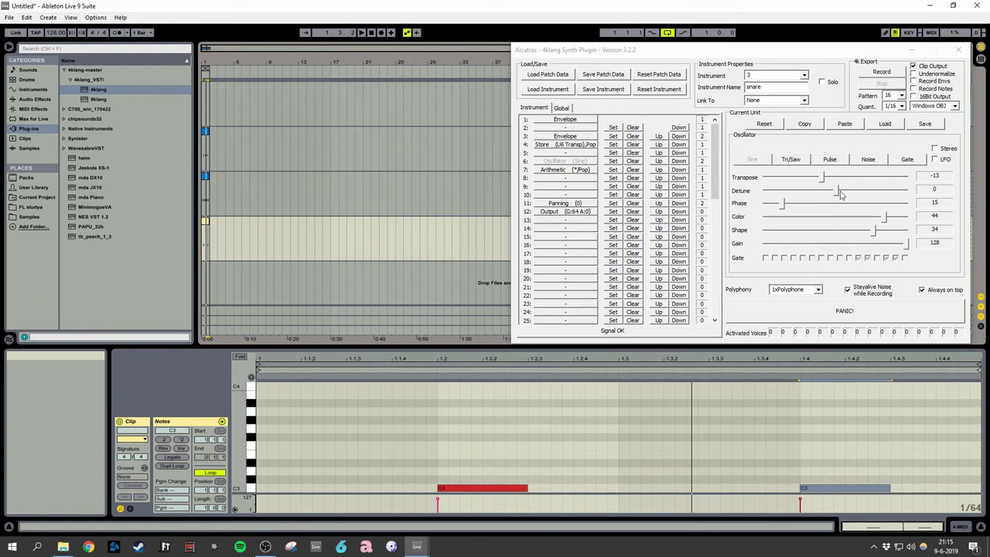
# - Add a Band Filter with frequency 47 in unit 8 of the snare
pyautogui.click(612, 178)
pyautogui.click(739, 206)
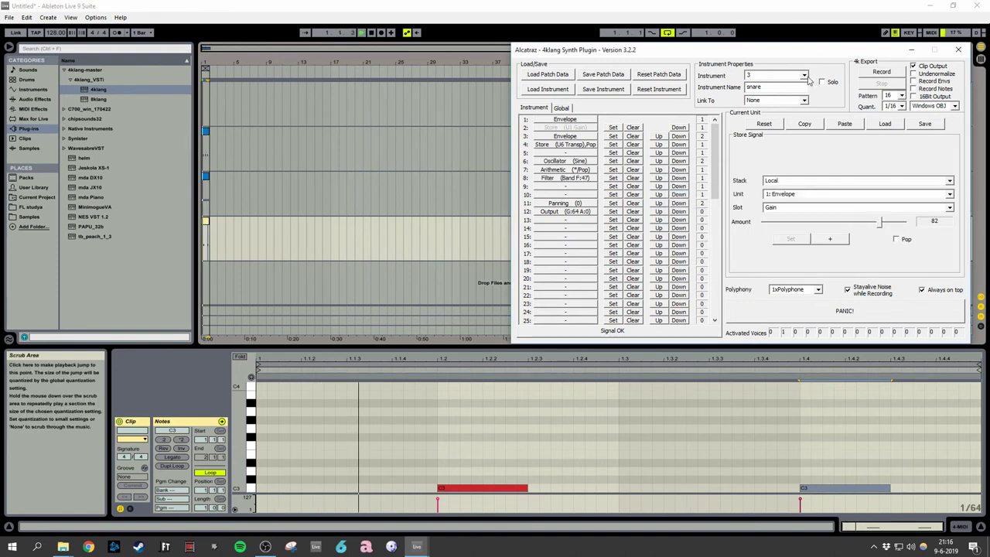
# - Switch to instrument 1, the kick, and stop playback
pyautogui.click(804, 76)
pyautogui.click(776, 85)
pyautogui.click(731, 5)
pyautogui.press('space')
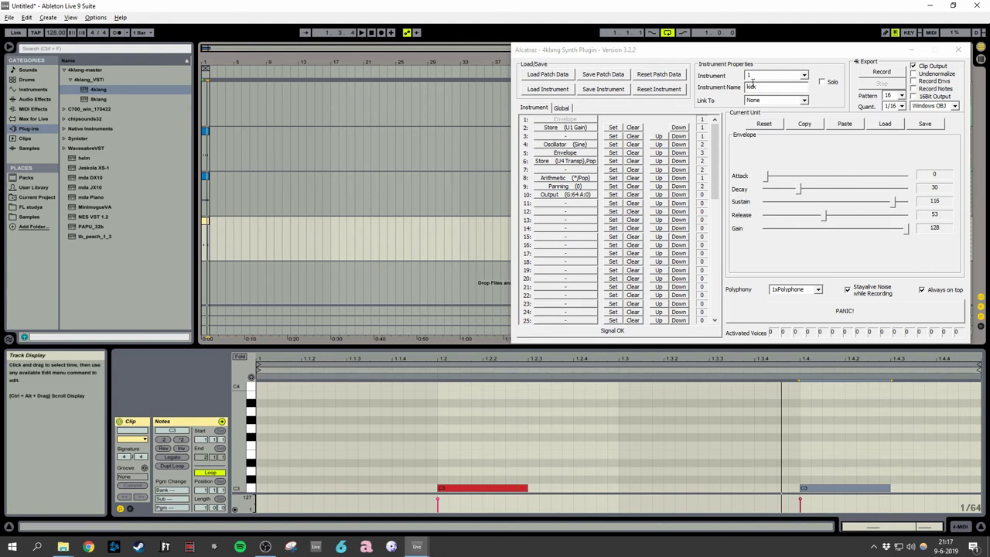
# - Select instrument 4 and route the new 5 MIDI track to 2-4klang on channel 4-4klang
pyautogui.moveTo(767, 51); pyautogui.dragTo(556, 202)
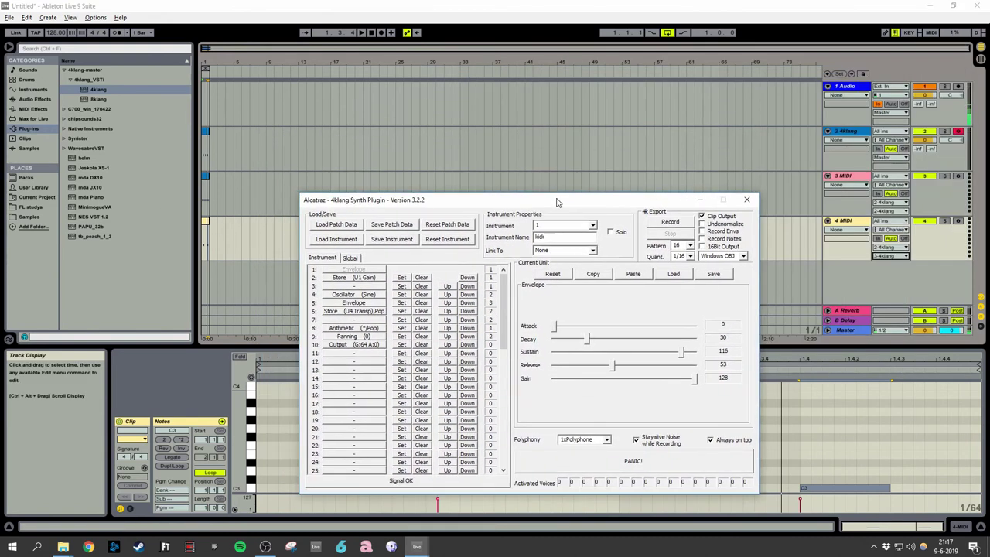
pyautogui.click(593, 226)
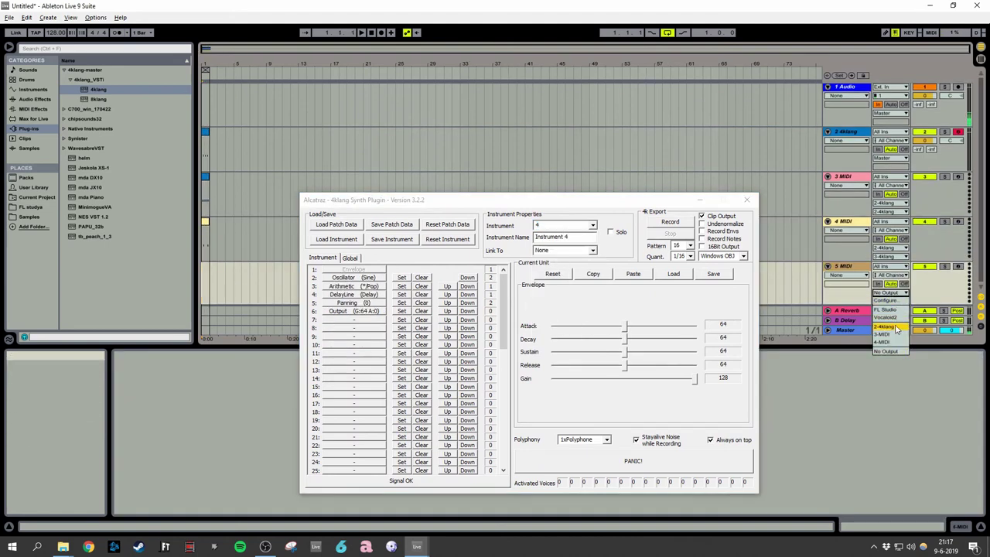
pyautogui.click(896, 328)
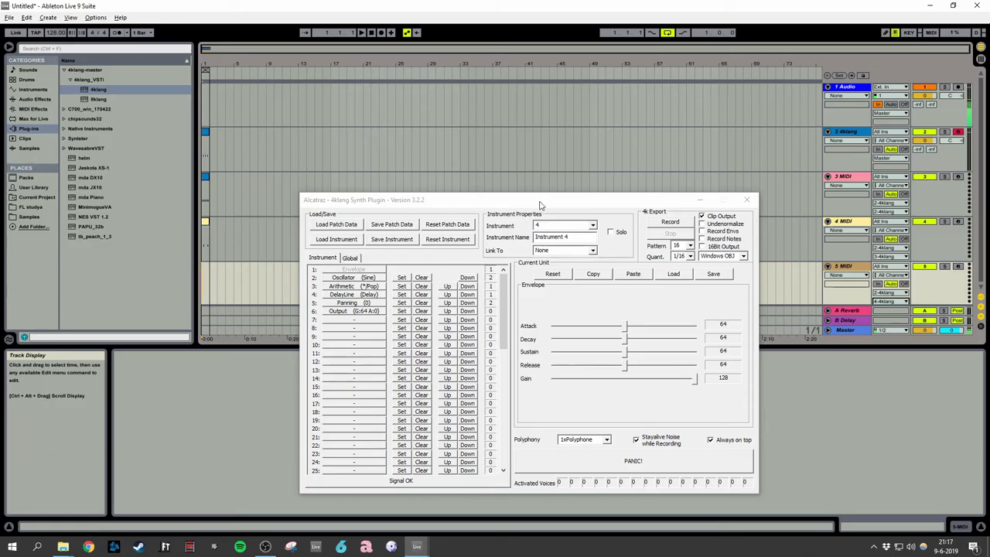
# - Move instrument 4's Output down to unit 14 and its Panning down to unit 13
pyautogui.moveTo(540, 205); pyautogui.dragTo(754, 75)
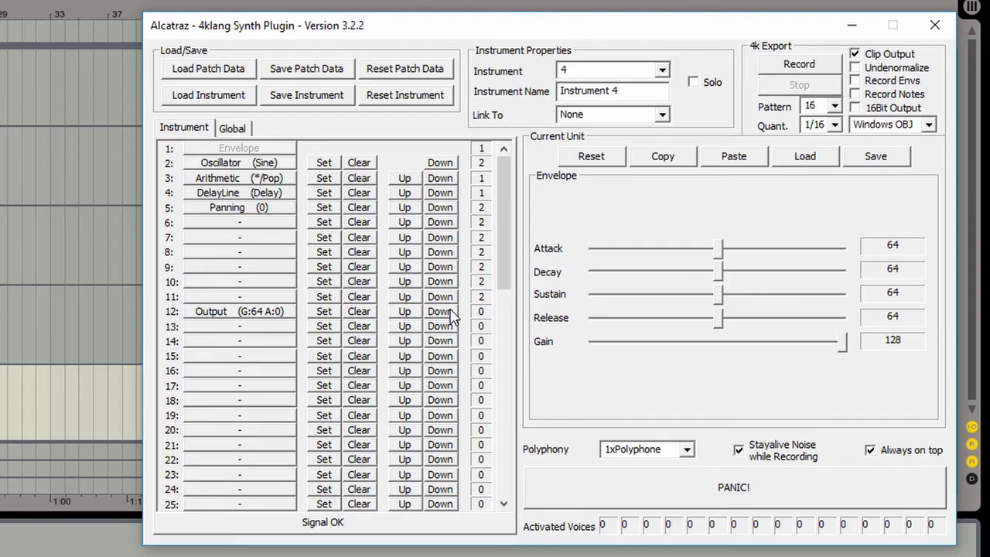
pyautogui.click(684, 231)
pyautogui.click(450, 327)
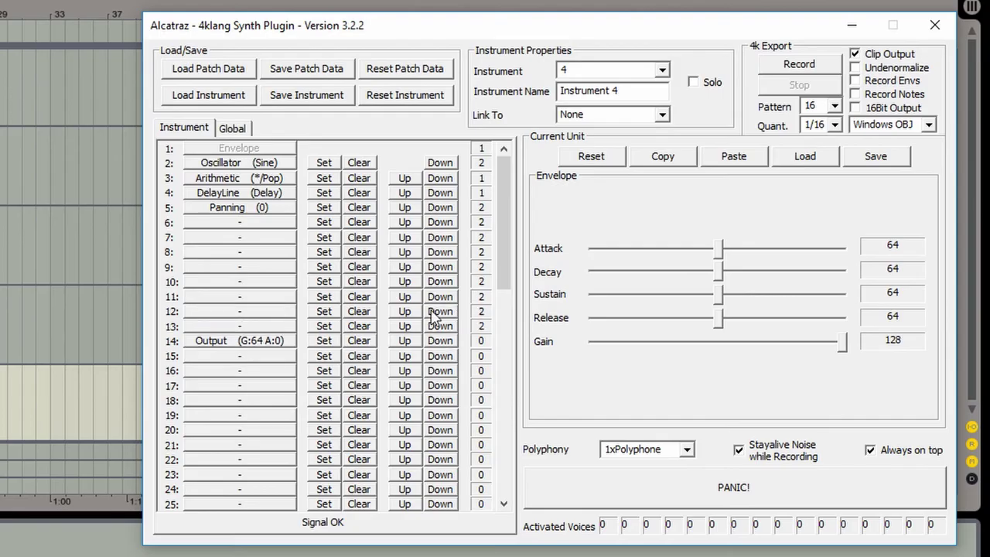
pyautogui.click(440, 209)
pyautogui.click(441, 223)
pyautogui.click(441, 238)
pyautogui.click(442, 253)
pyautogui.click(442, 268)
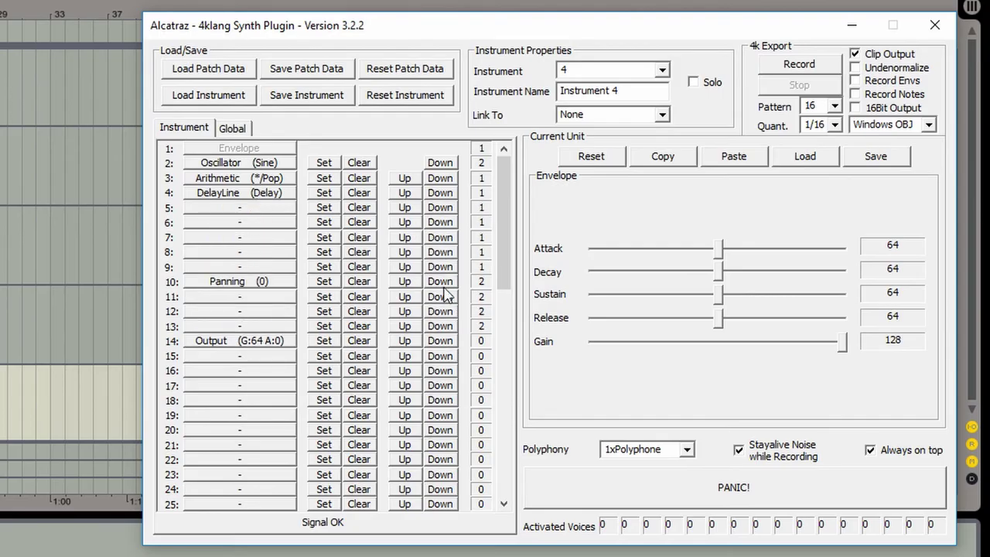
pyautogui.click(444, 283)
pyautogui.click(446, 297)
pyautogui.click(446, 312)
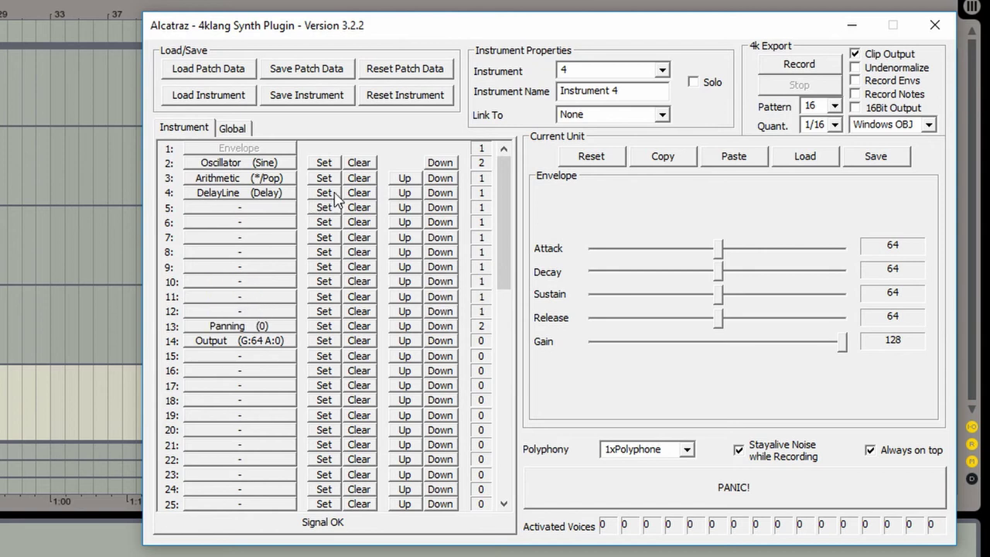
# - Clear the DelayLine and Arithmetic units of instrument 4
pyautogui.click(358, 194)
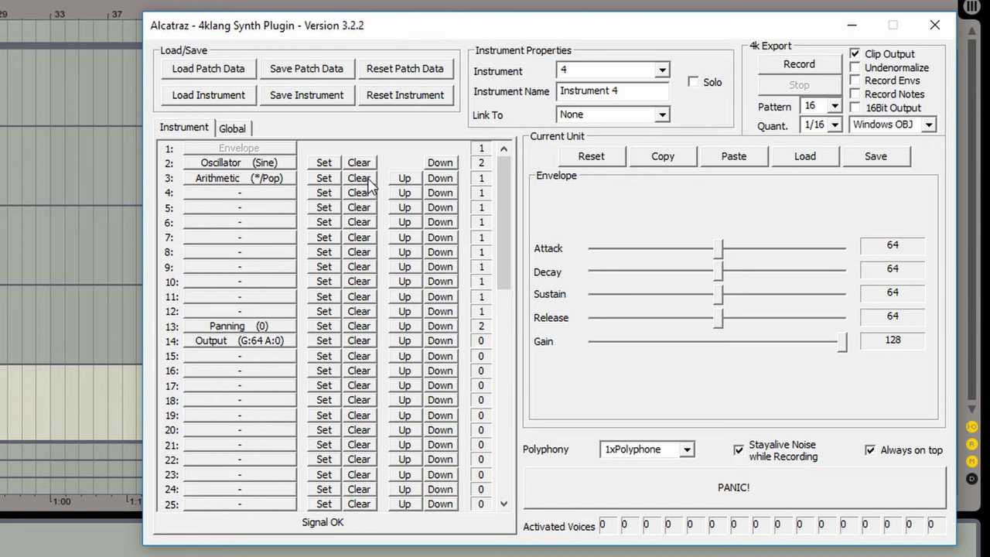
pyautogui.click(330, 178)
pyautogui.click(625, 302)
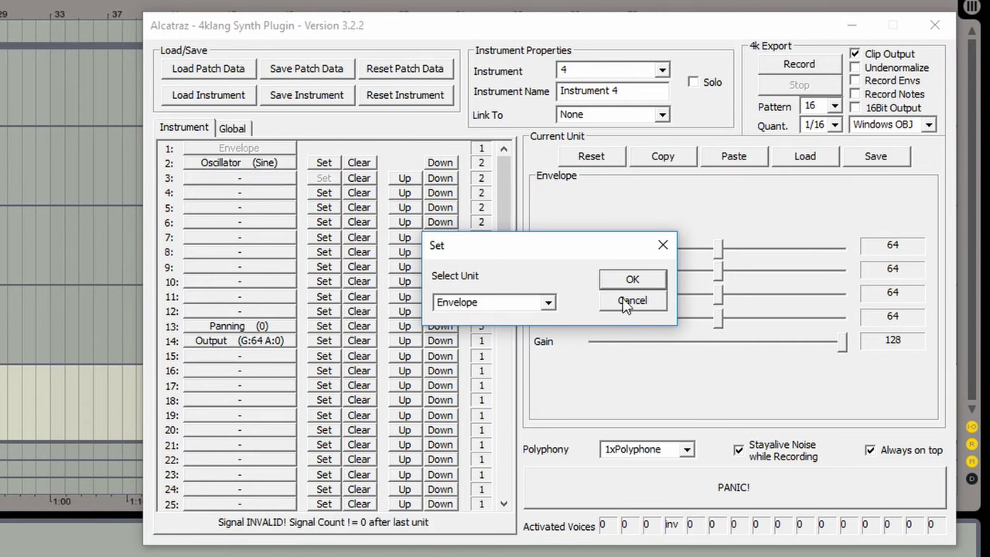
# - Copy the Sine oscillator of unit 2 into units 3 and 4 of instrument 4
pyautogui.click(273, 164)
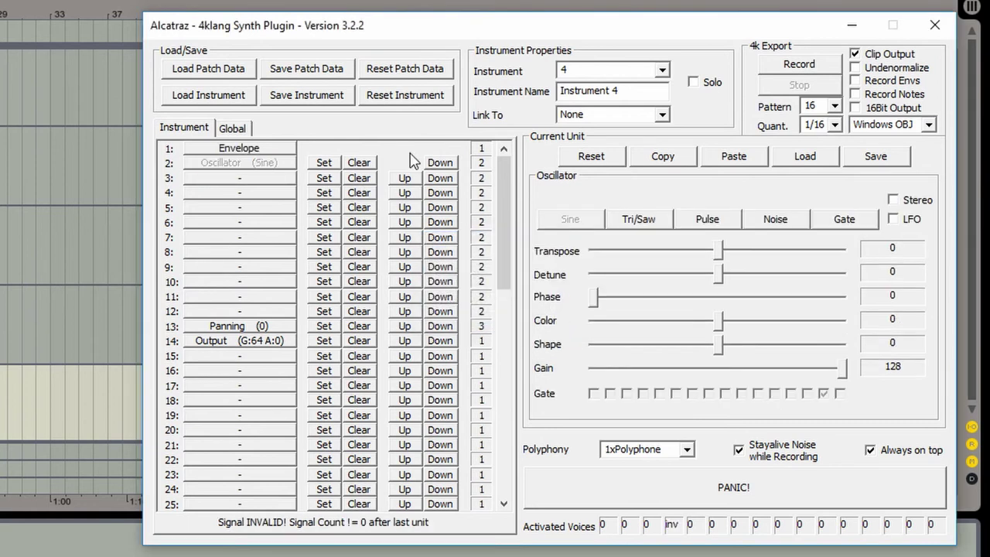
pyautogui.click(232, 180)
pyautogui.click(734, 156)
pyautogui.click(236, 192)
pyautogui.click(734, 155)
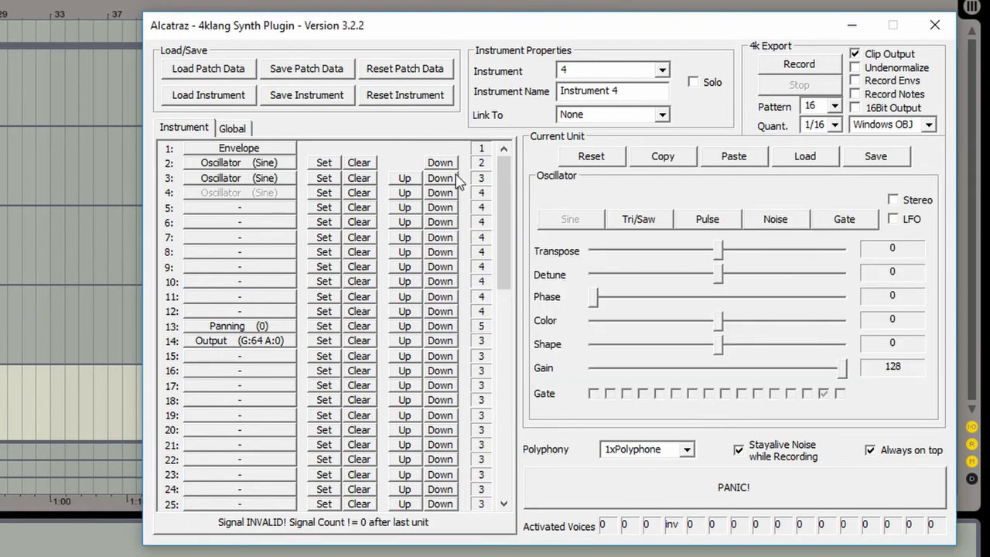
# - Change the waveform of the oscillators in units 2, 3 and 4 to Tri/Saw
pyautogui.click(288, 165)
pyautogui.click(655, 222)
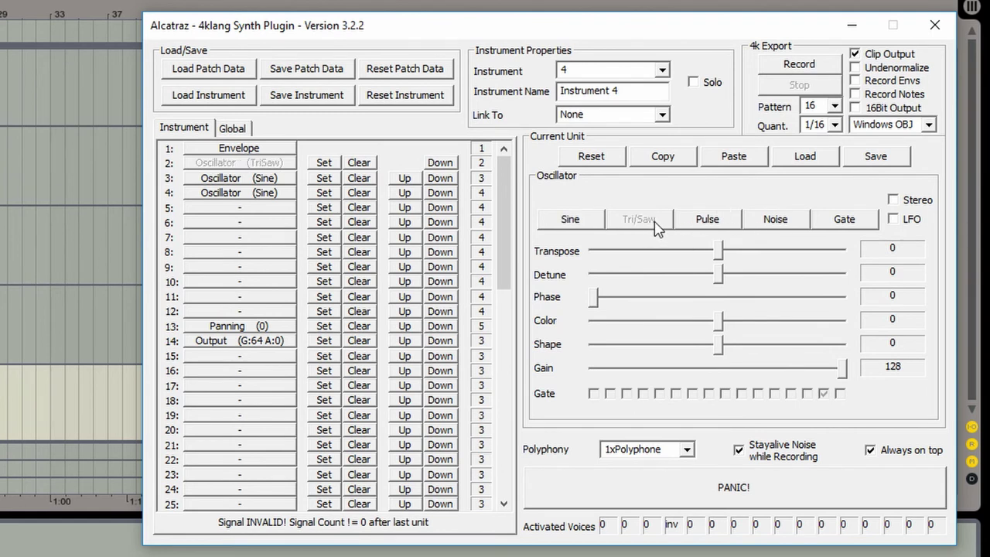
pyautogui.click(249, 180)
pyautogui.click(634, 221)
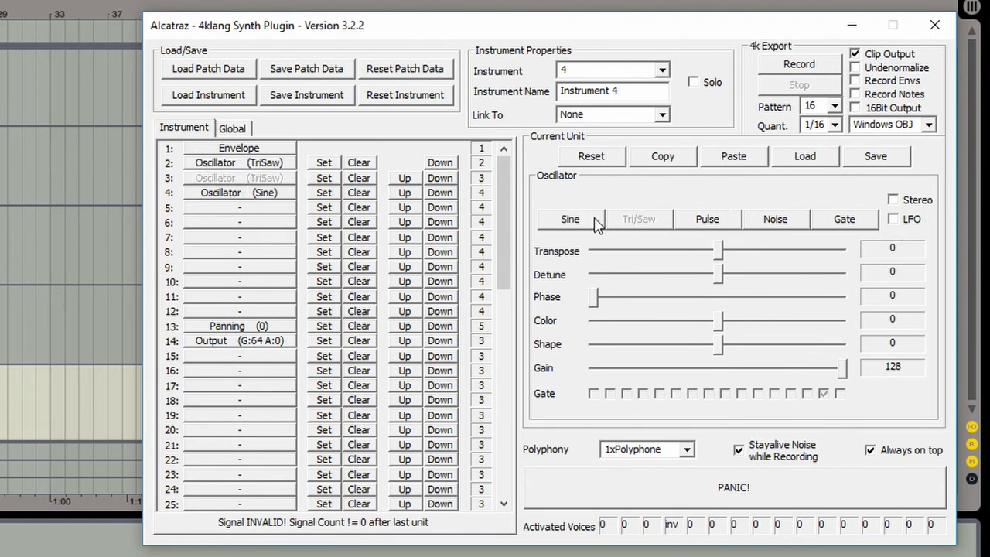
pyautogui.click(207, 195)
pyautogui.click(669, 220)
# - Set the unit 3 oscillator to Transpose 12, Color 24, Shape 35 and Gain 66, and the unit 2 oscillator's Color to 47
pyautogui.click(312, 180)
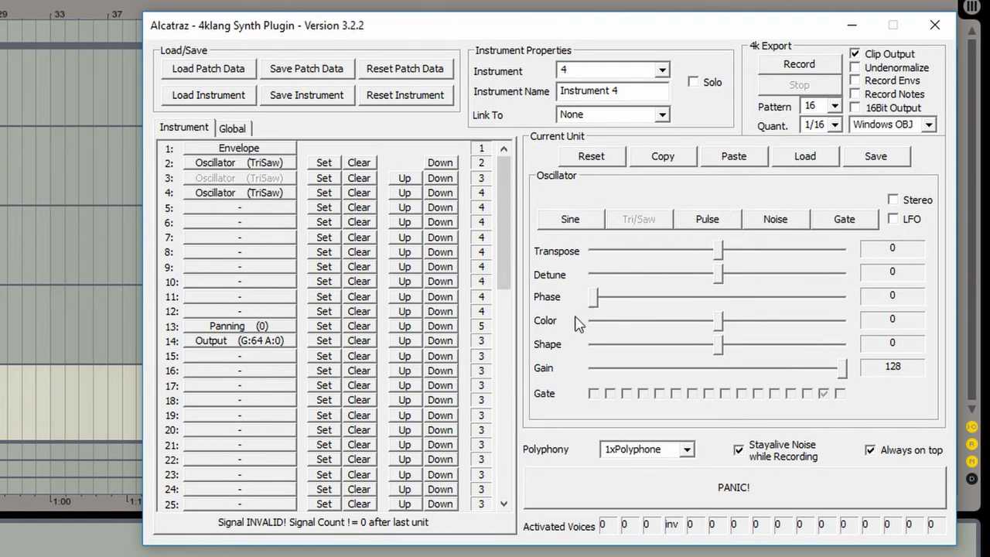
pyautogui.moveTo(718, 251); pyautogui.dragTo(743, 250)
pyautogui.moveTo(841, 374); pyautogui.dragTo(787, 346)
pyautogui.moveTo(718, 320); pyautogui.dragTo(812, 323)
pyautogui.click(320, 165)
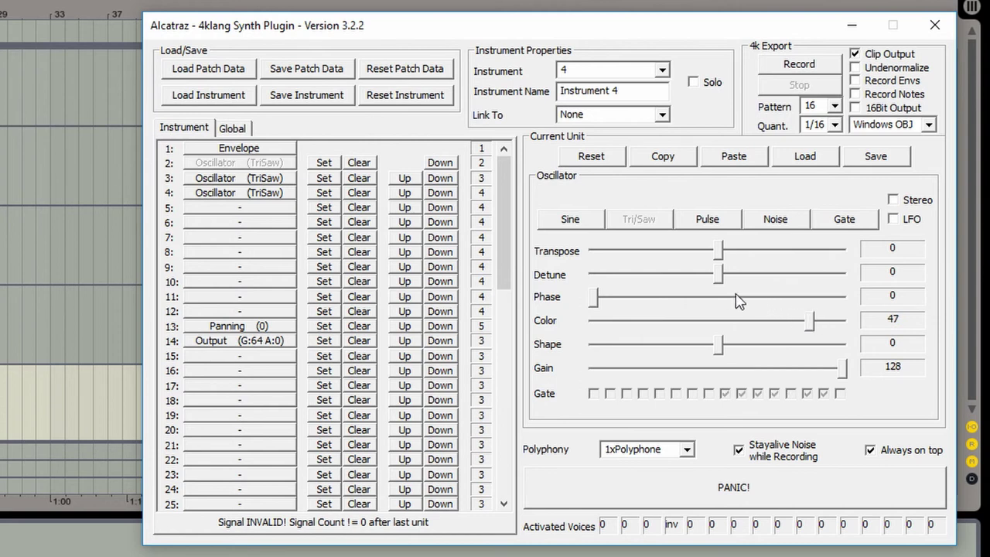
# - Detune the unit 3 oscillator to -4 and the unit 4 oscillator to 4, and set unit 4's Phase to 11
pyautogui.click(241, 180)
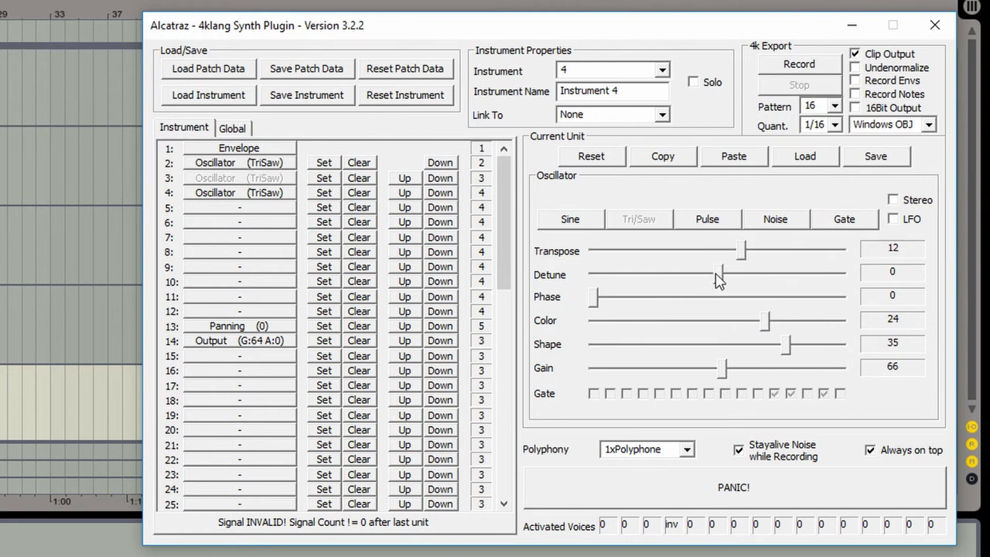
pyautogui.moveTo(718, 280); pyautogui.dragTo(714, 281)
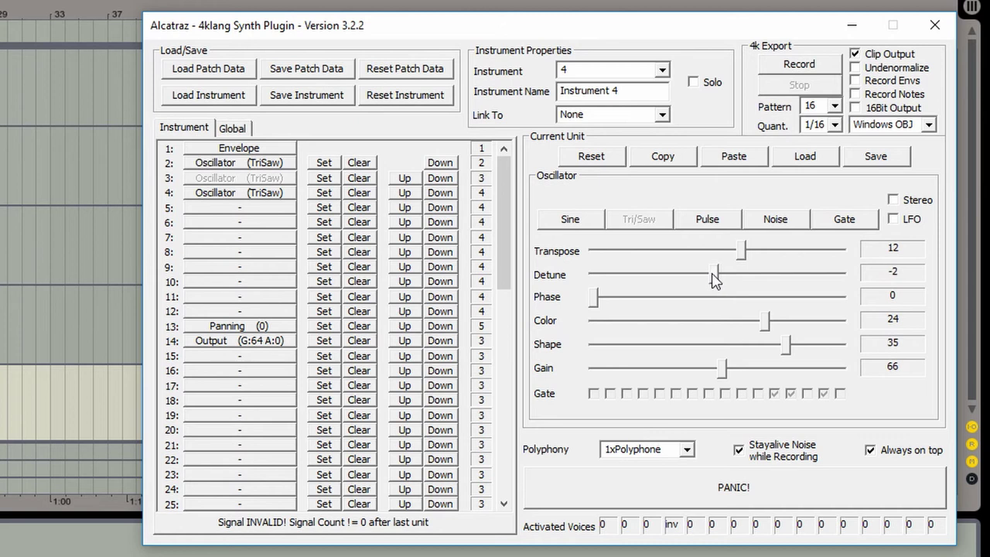
pyautogui.click(275, 195)
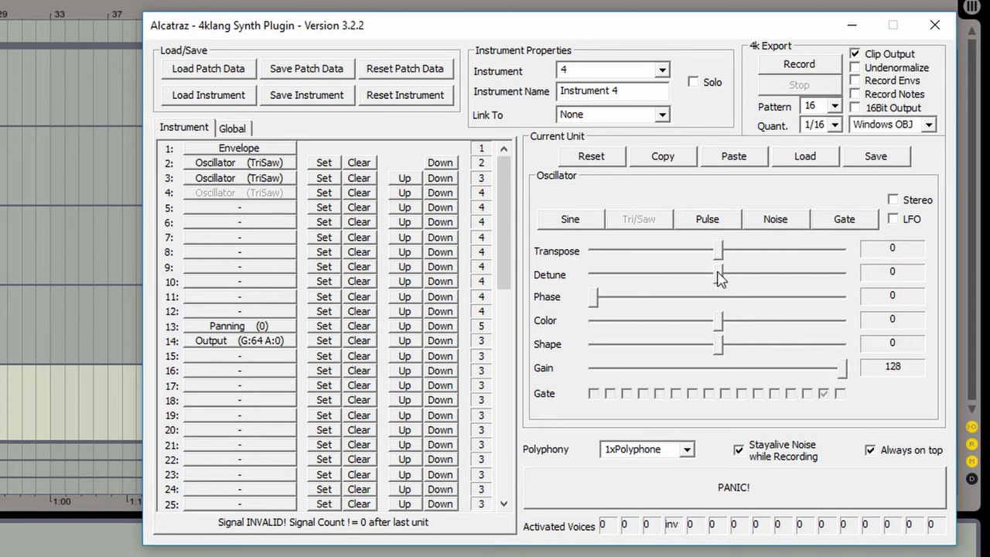
pyautogui.moveTo(718, 279); pyautogui.dragTo(724, 280)
pyautogui.click(272, 180)
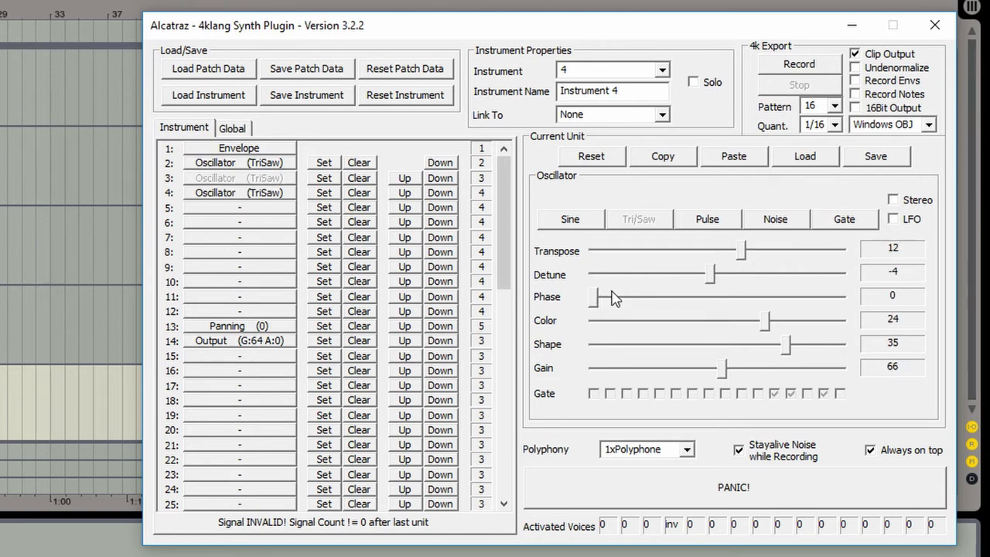
pyautogui.moveTo(611, 298)
pyautogui.mouseDown()
pyautogui.moveTo(652, 300)
pyautogui.moveTo(598, 304)
pyautogui.moveTo(617, 299)
pyautogui.mouseUp()
pyautogui.click(244, 194)
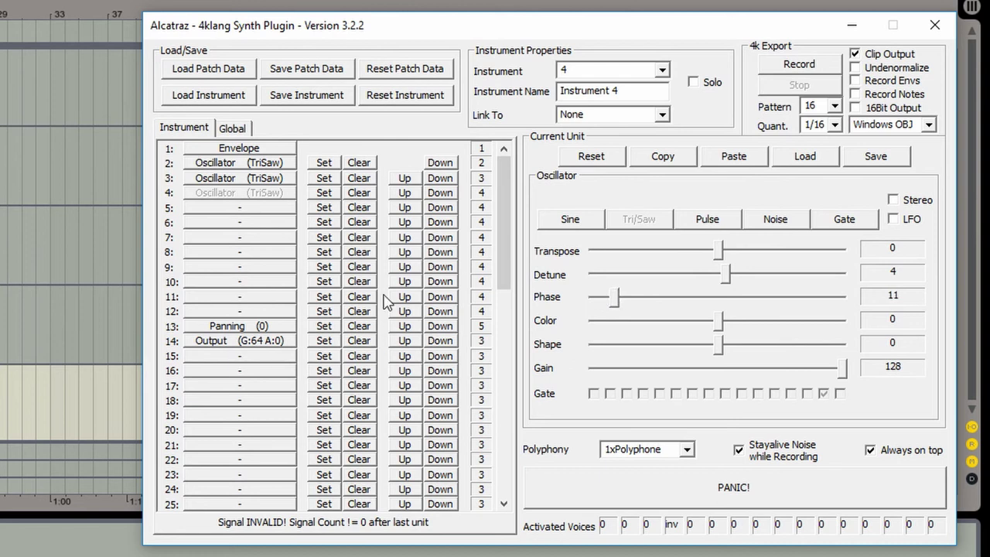
# - Add an Arithmetic unit with the +/POP operation in slot 5 and duplicate it into slot 6
pyautogui.click(335, 209)
pyautogui.click(549, 303)
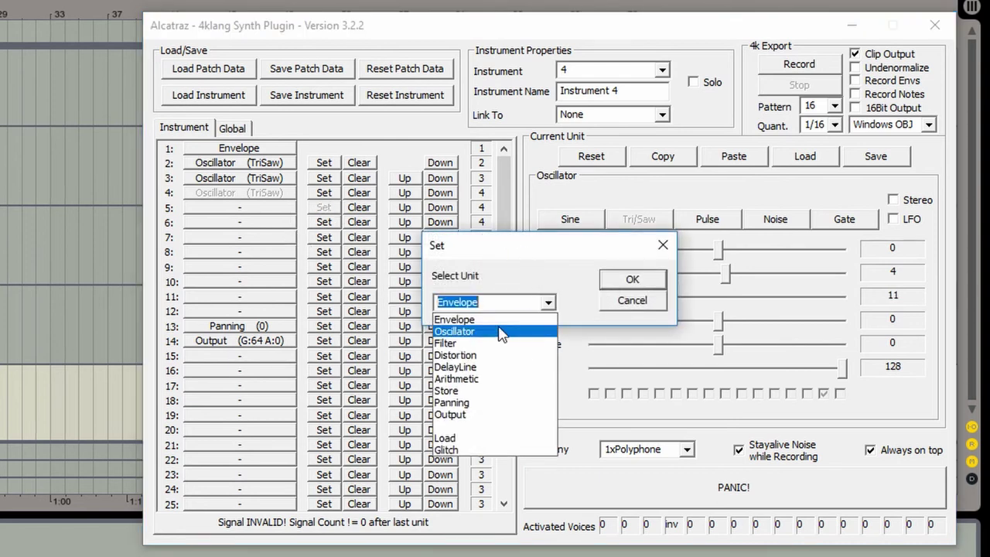
pyautogui.click(457, 379)
pyautogui.click(632, 279)
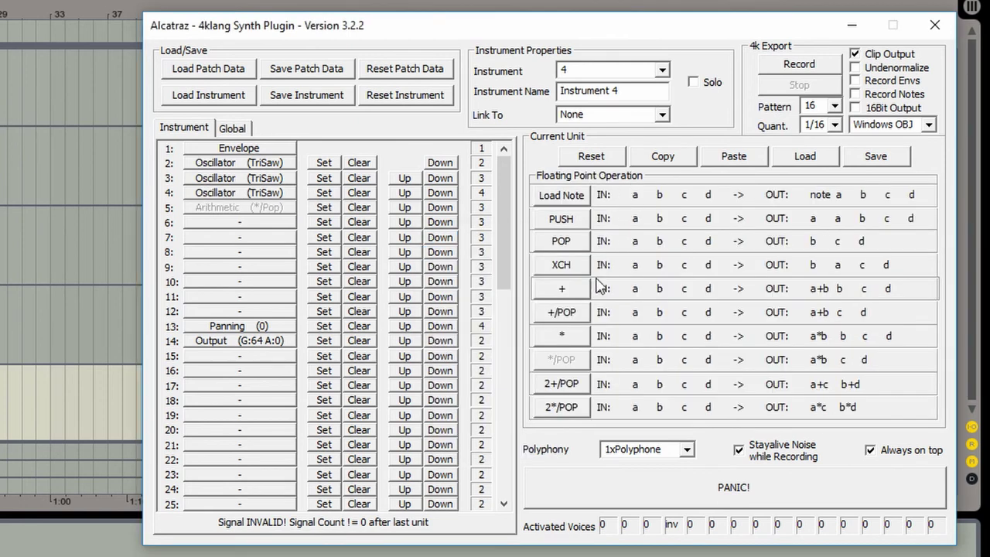
pyautogui.click(573, 314)
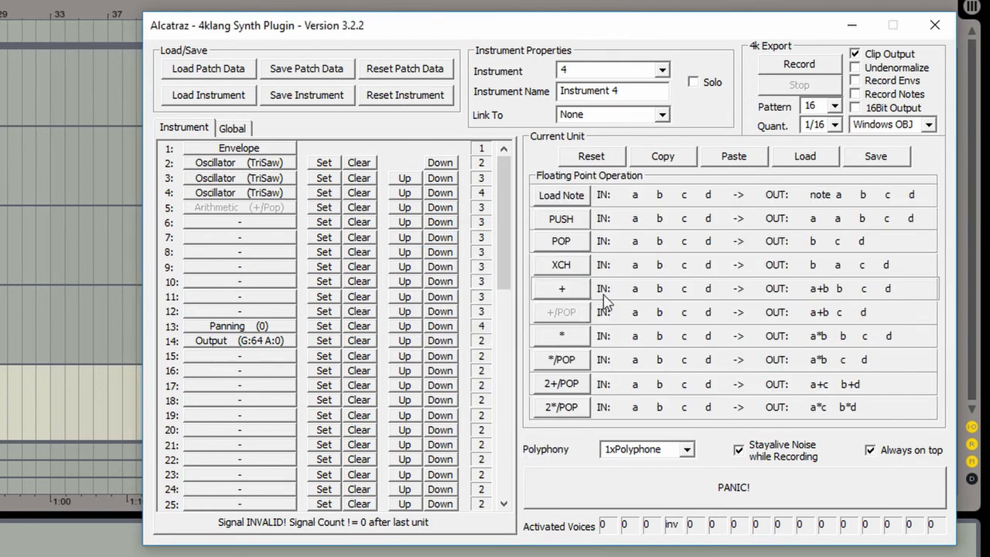
pyautogui.click(260, 222)
pyautogui.click(734, 156)
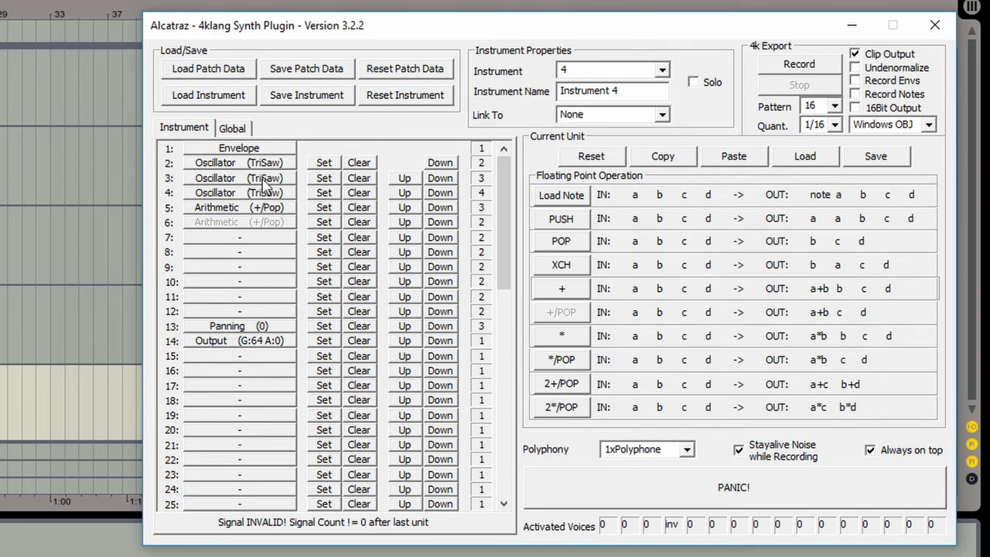
# - Add an Arithmetic unit with the default */POP operation in slot 7
pyautogui.click(324, 239)
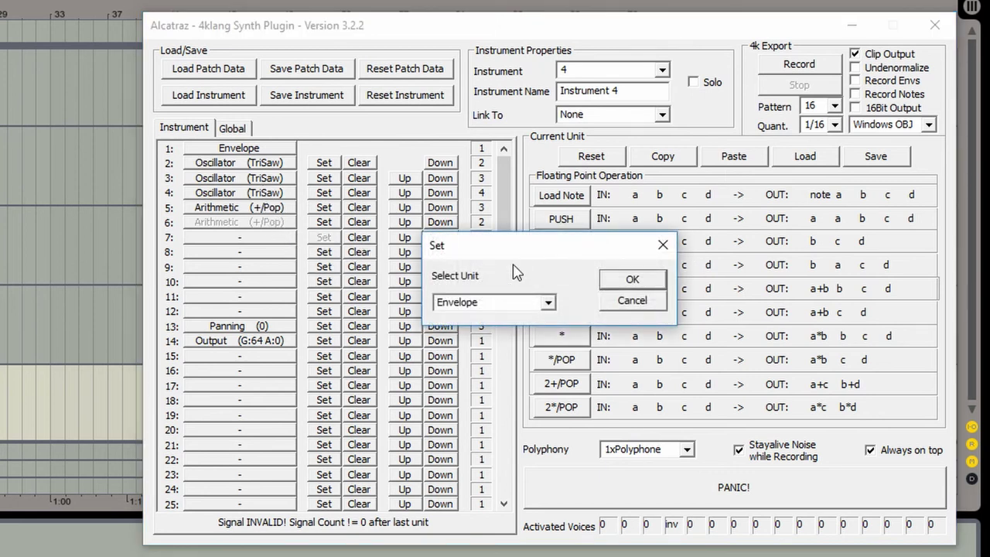
pyautogui.click(548, 303)
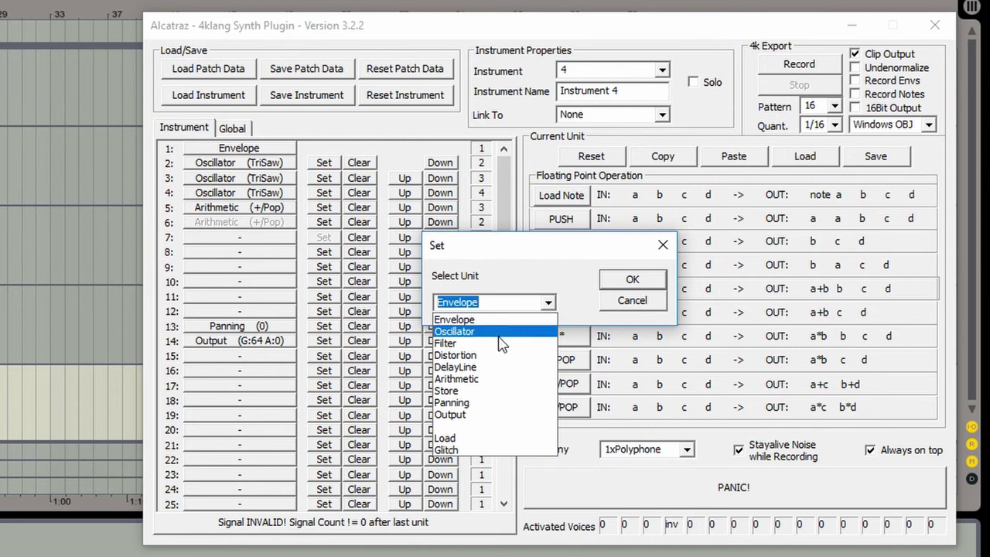
pyautogui.click(548, 303)
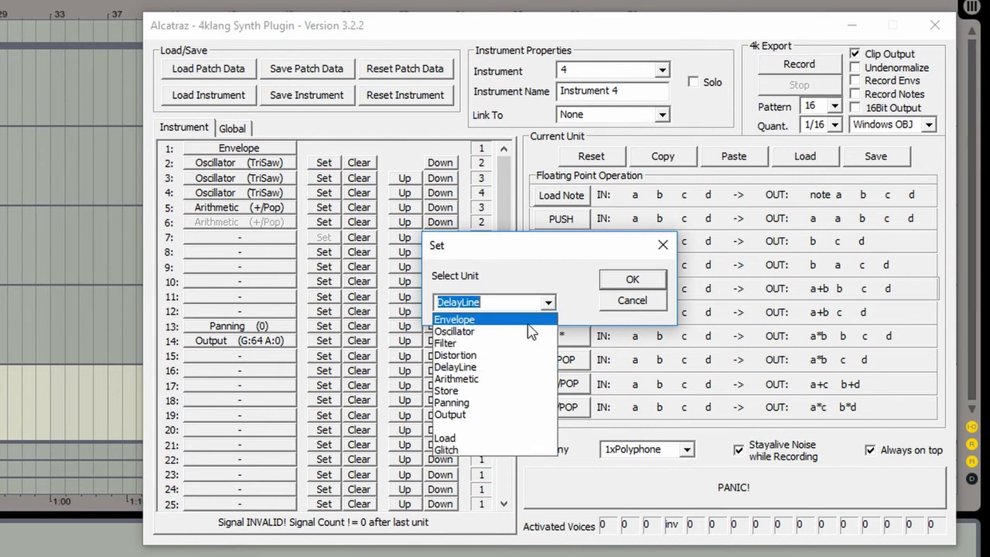
pyautogui.click(486, 379)
pyautogui.press('Return')
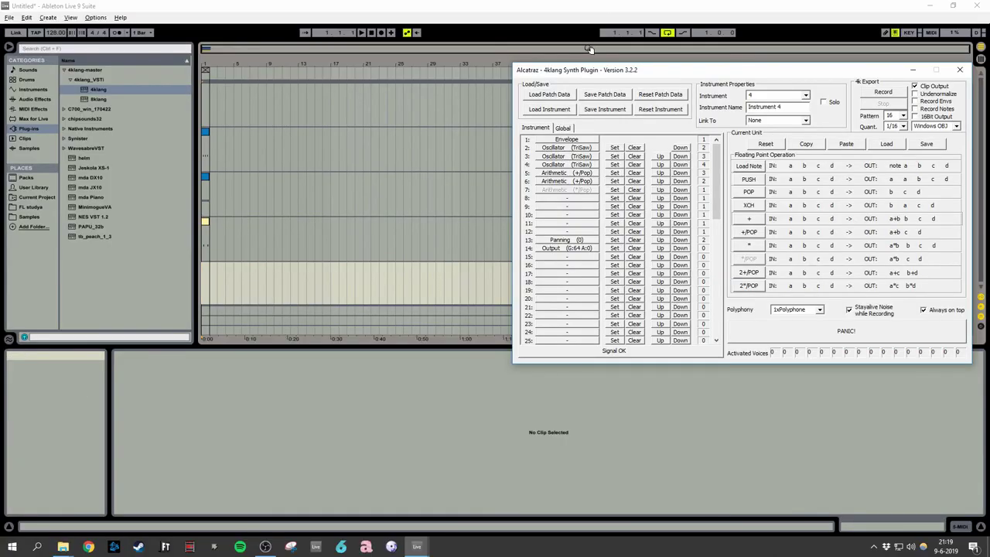
# - Move the synth window off the track controls and set the Envelope's Attack to 0
pyautogui.moveTo(653, 70); pyautogui.dragTo(562, 62)
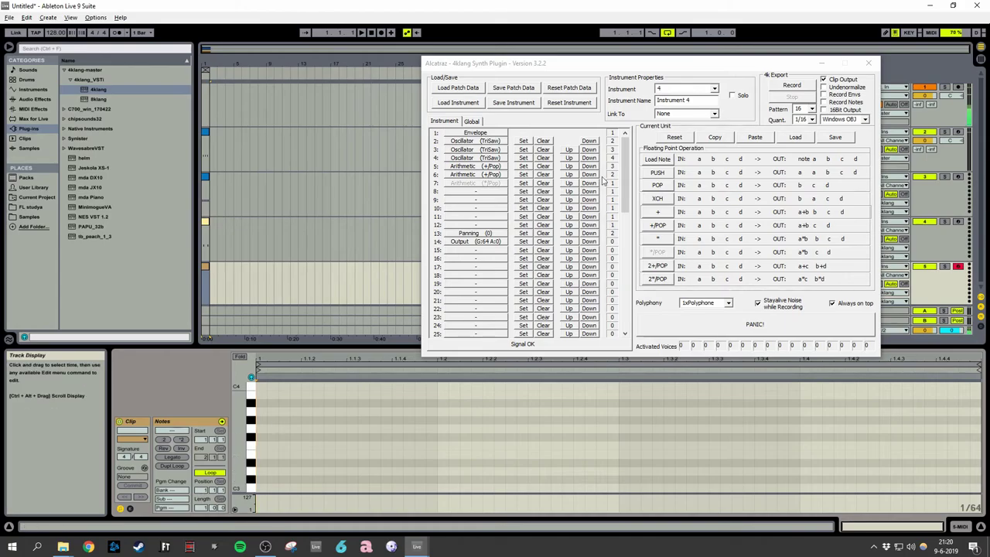
pyautogui.click(499, 134)
pyautogui.moveTo(748, 193); pyautogui.dragTo(527, 186)
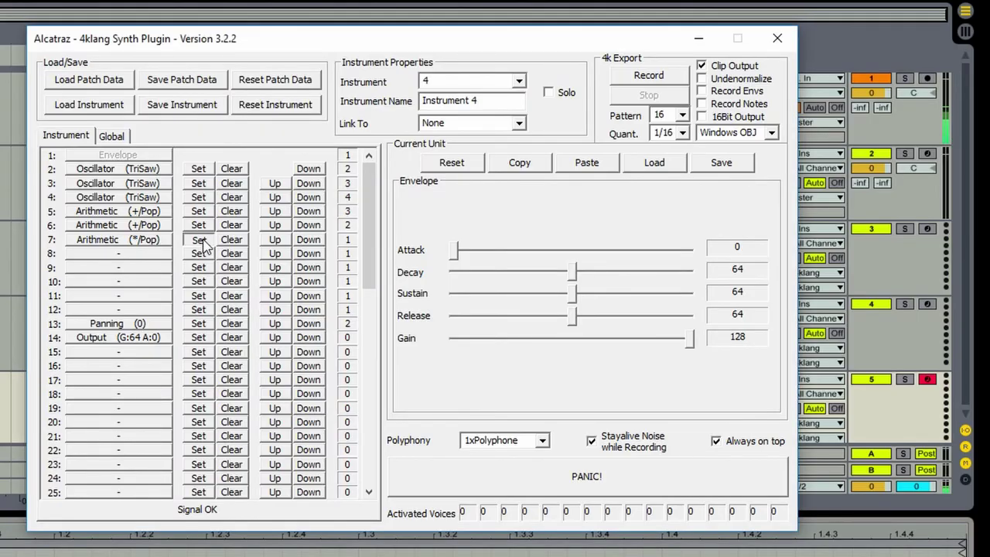
# - Change the Arithmetic unit in slot 7 to the +/POP operation
pyautogui.click(200, 241)
pyautogui.press('Escape')
pyautogui.click(128, 240)
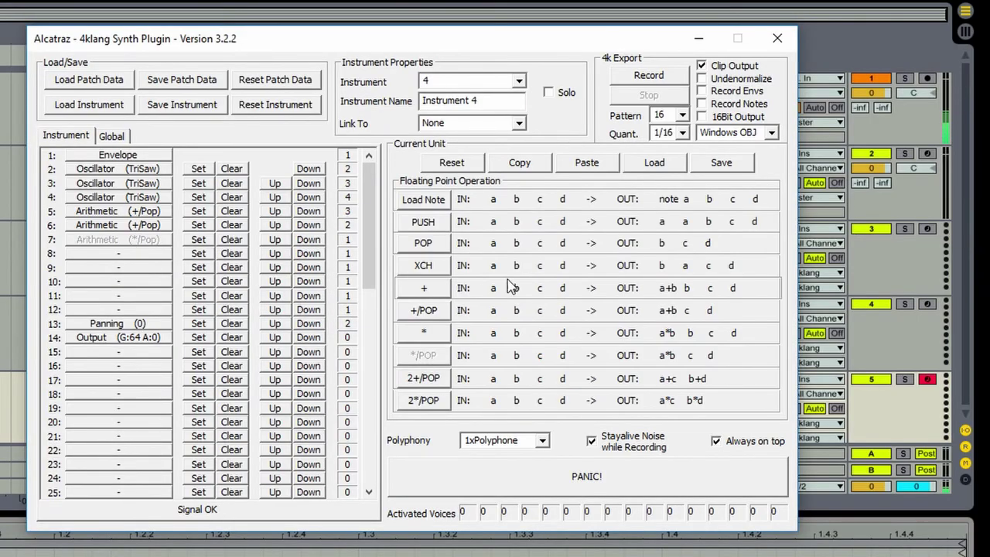
pyautogui.click(437, 317)
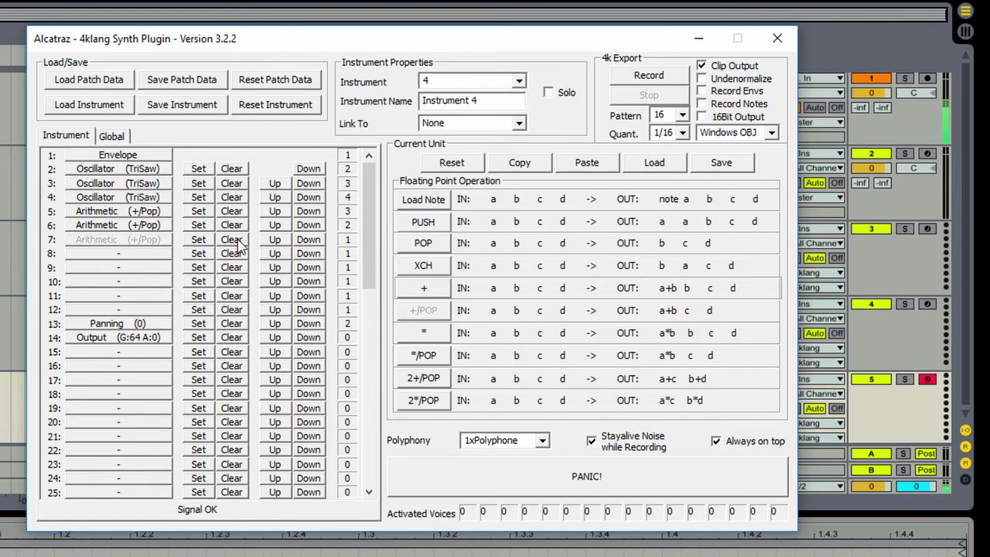